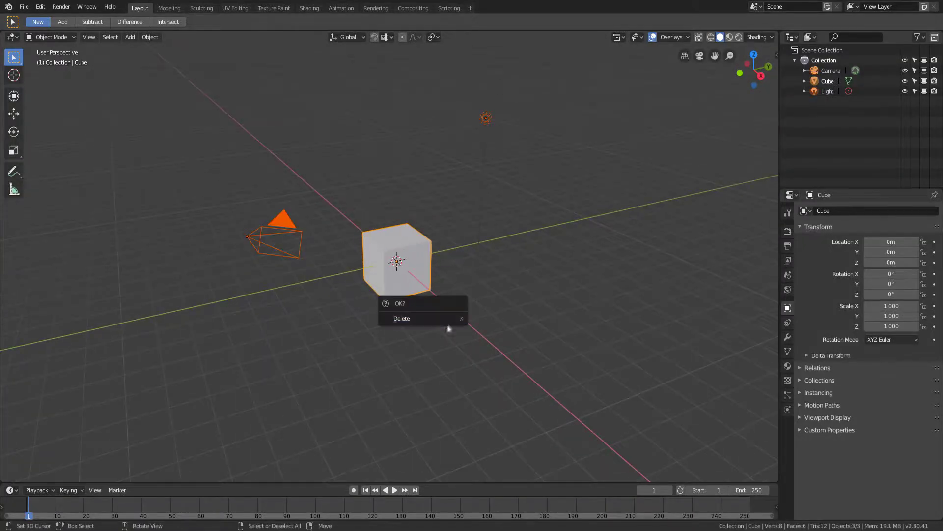
Delete the three default objects so the scene starts empty
click(423, 318)
key(shift+a)
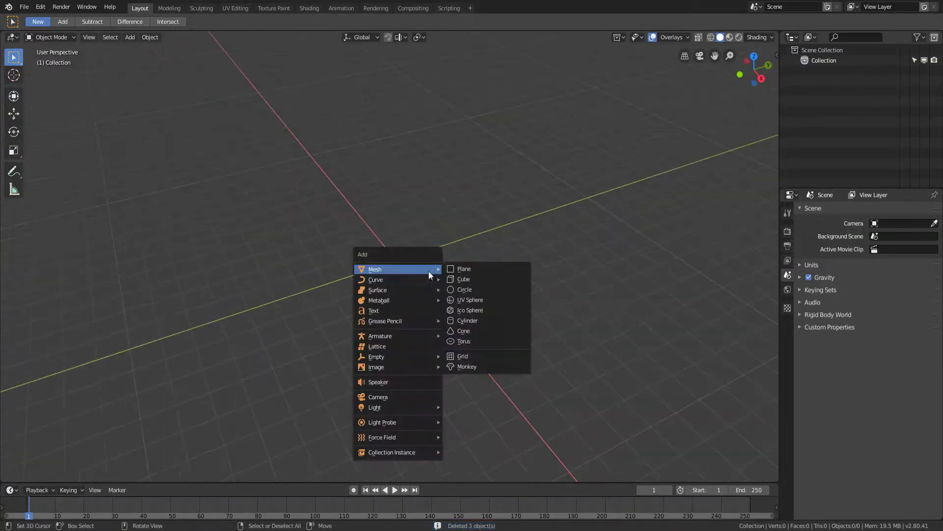
Add a centre-aligned text object and enter edit mode to type '150'
click(393, 316)
middle_drag(442, 319, 442, 246)
click(788, 352)
click(883, 378)
click(884, 388)
key(Tab)
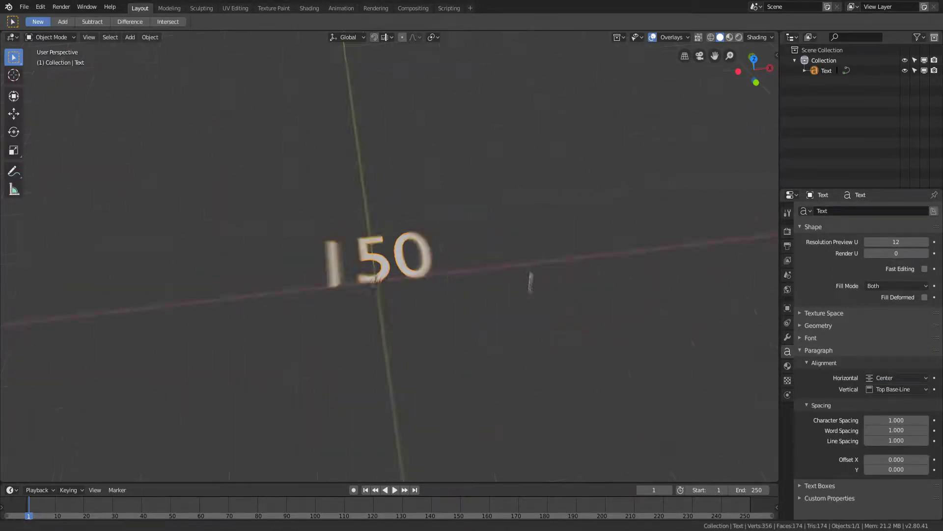
Stand the '150' text upright by rotating it 90° about X
key(r)
key(x)
key(9)
key(0)
key(Return)
Give the text a 0.13m extrude and 0.01m bevel depth
middle_drag(552, 275, 639, 305)
click(819, 325)
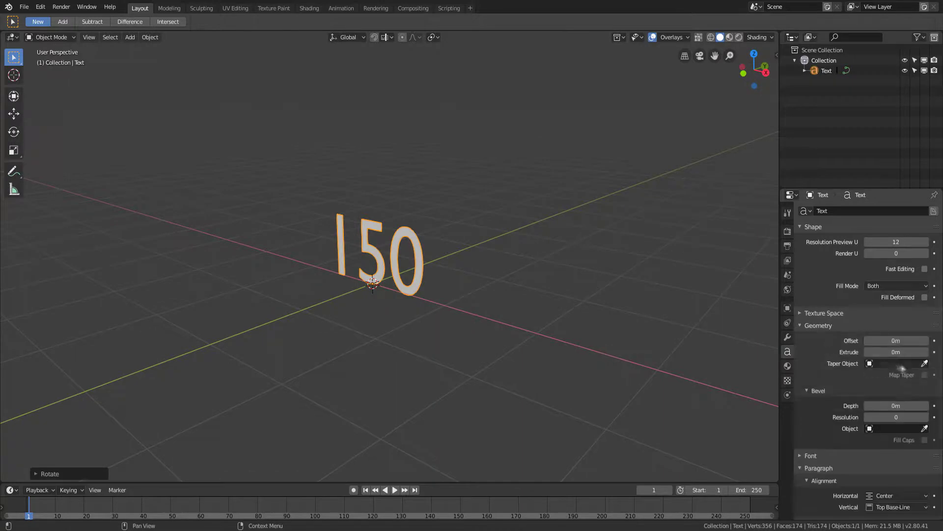
middle_drag(895, 341, 882, 336)
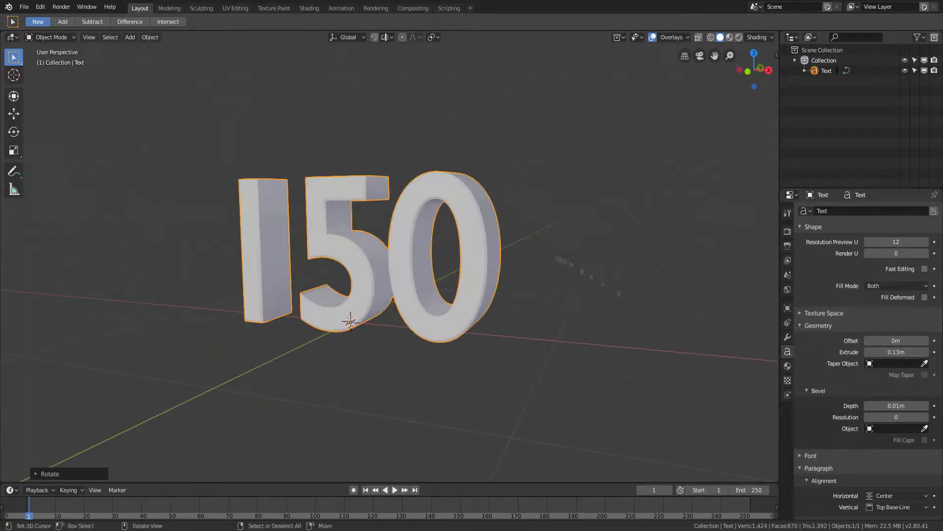
scroll(864, 344, down, 5)
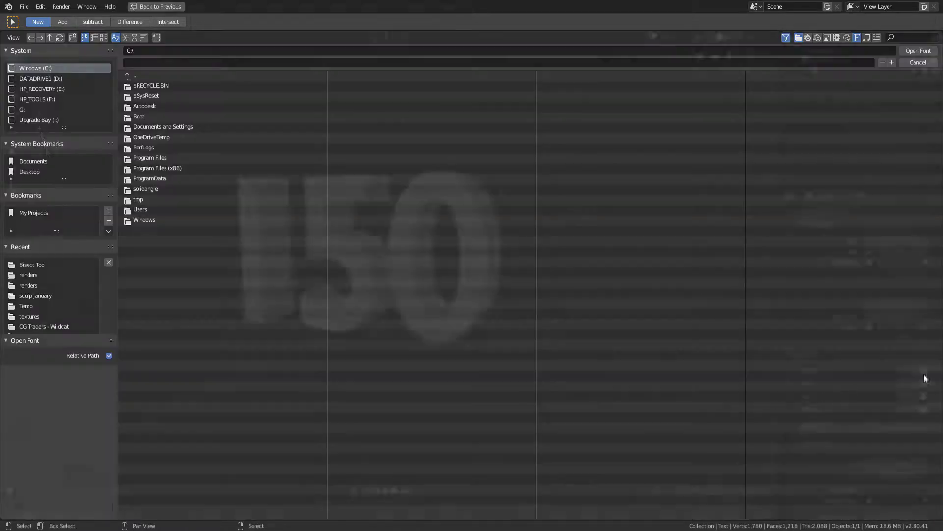
Load Bobcat.ttf from the Windows Fonts folder as the text's regular font
click(44, 75)
double_click(137, 220)
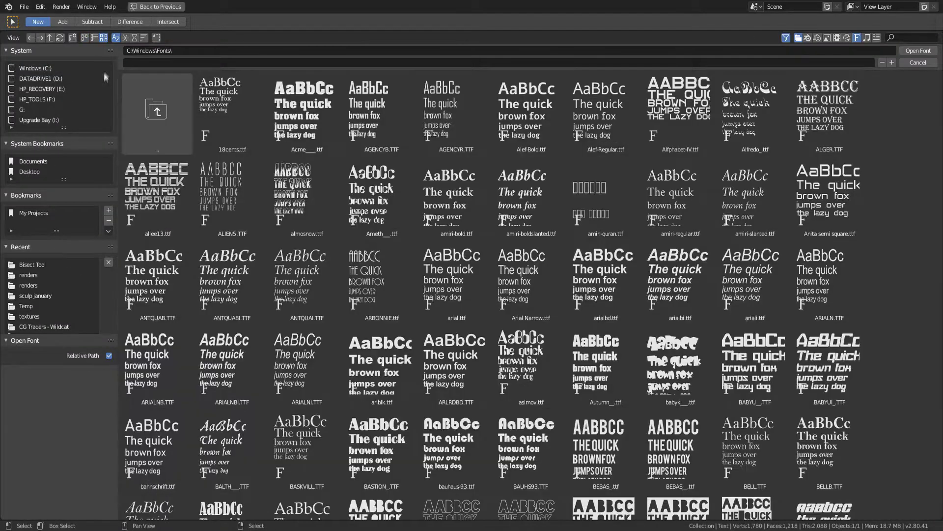
scroll(232, 224, down, 5)
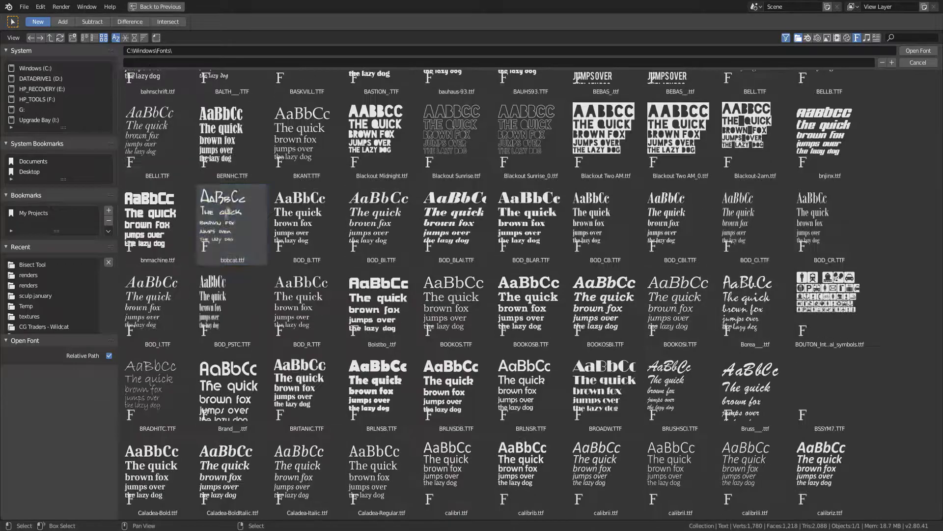
double_click(232, 224)
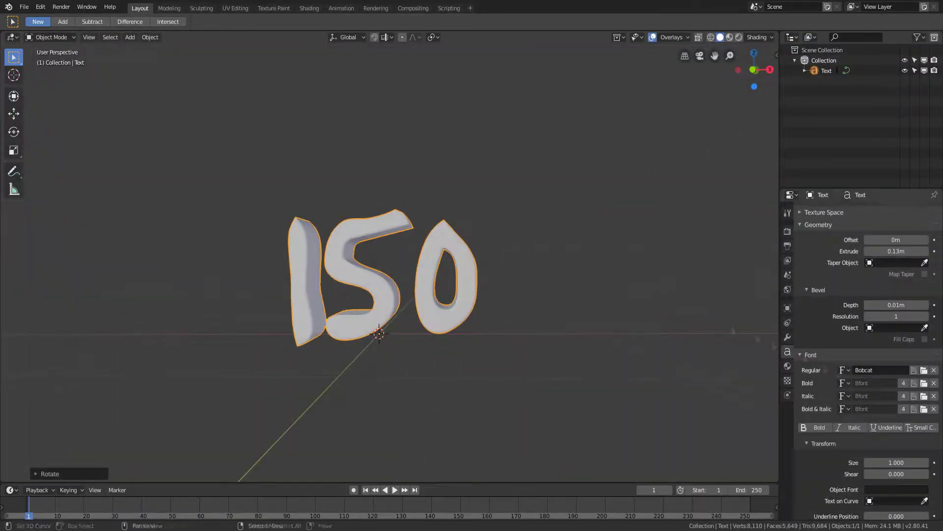
Convert the '150' text object into a mesh
scroll(826, 317, up, 1)
middle_drag(494, 253, 492, 230)
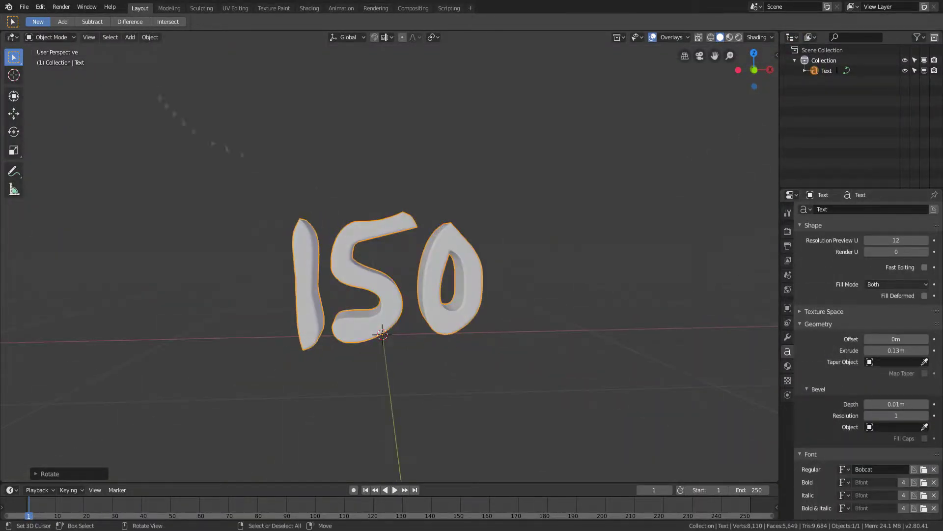
click(150, 36)
click(257, 322)
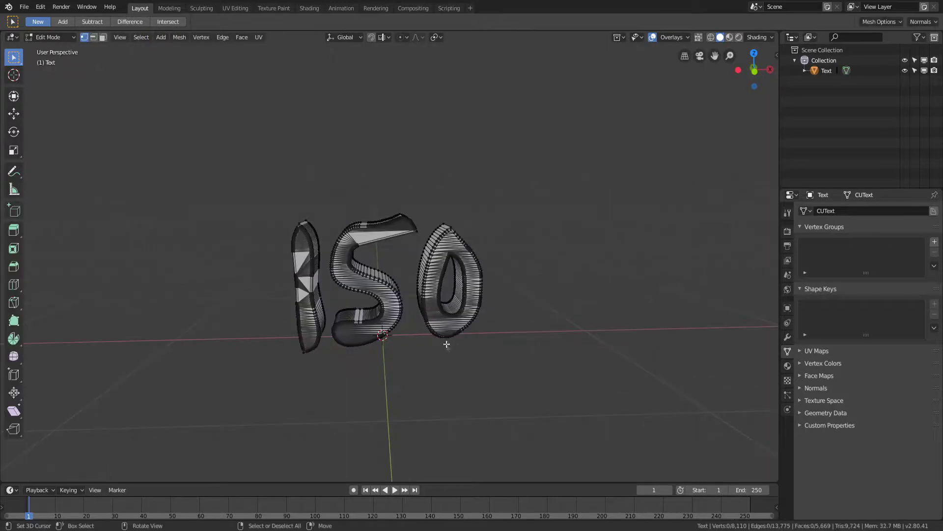
Add a cube and scale it down into a flat bar
key(shift+a)
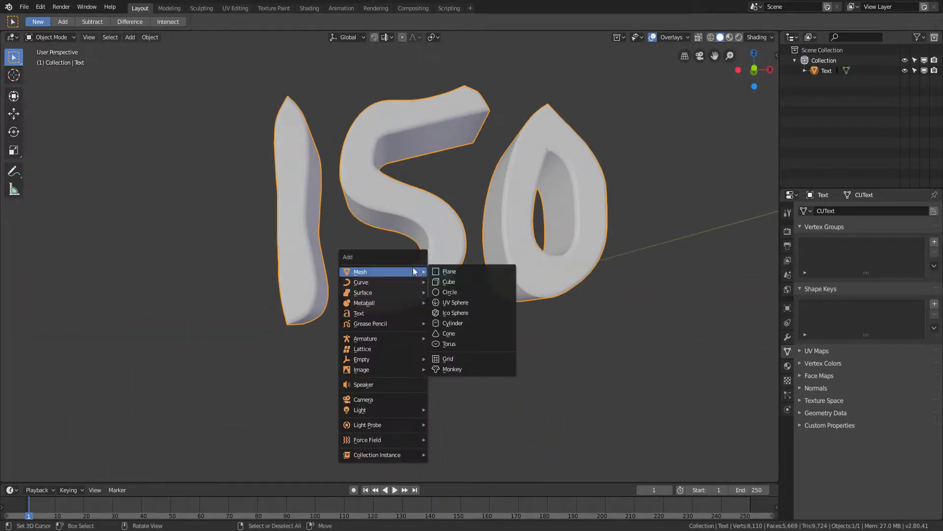
click(460, 281)
key(s)
key(Tab)
key(s)
key(shift+z)
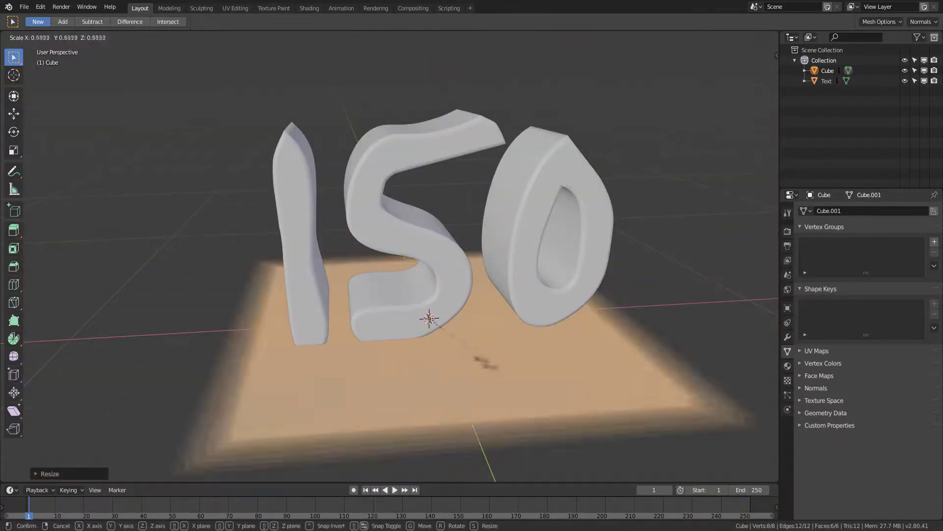
key(Return)
Move the flat bar below the '150' text in front view
key(Tab)
key(grave)
click(392, 316)
key(g)
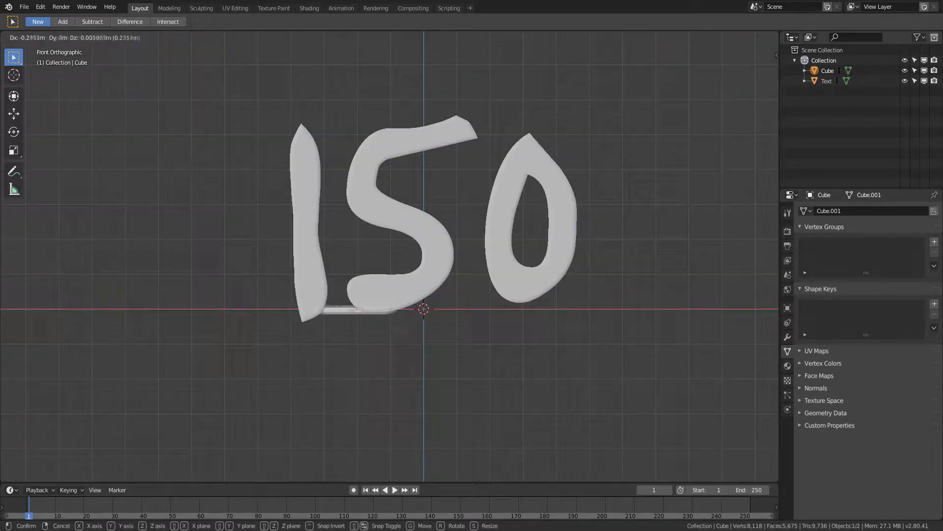
click(380, 314)
In x-ray edit mode, box-select the 1 and shift it along X toward the 5
click(311, 278)
key(Tab)
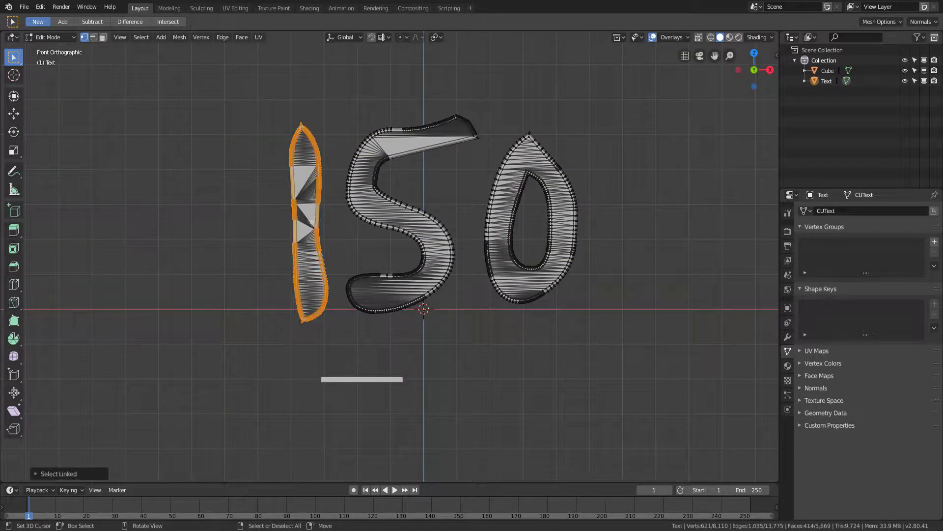
click(302, 287)
drag(247, 106, 338, 348)
key(g)
key(x)
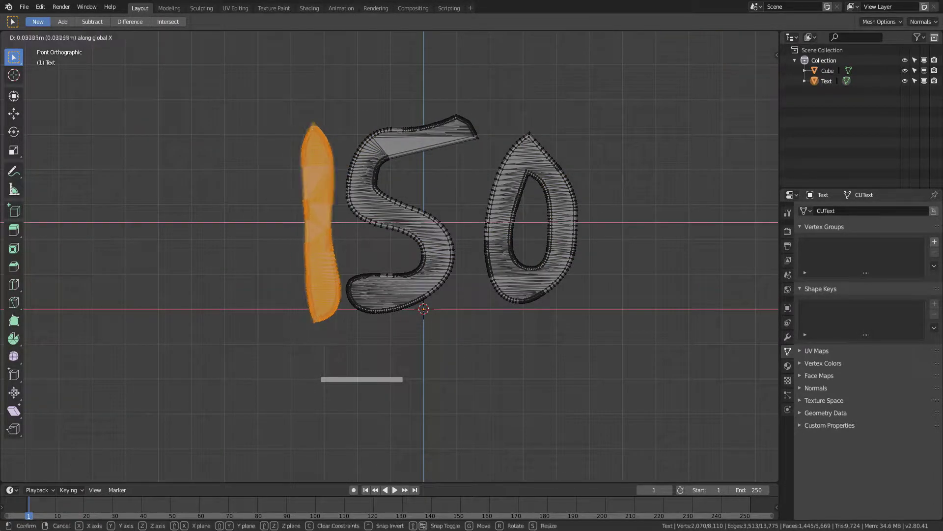
click(373, 301)
key(r)
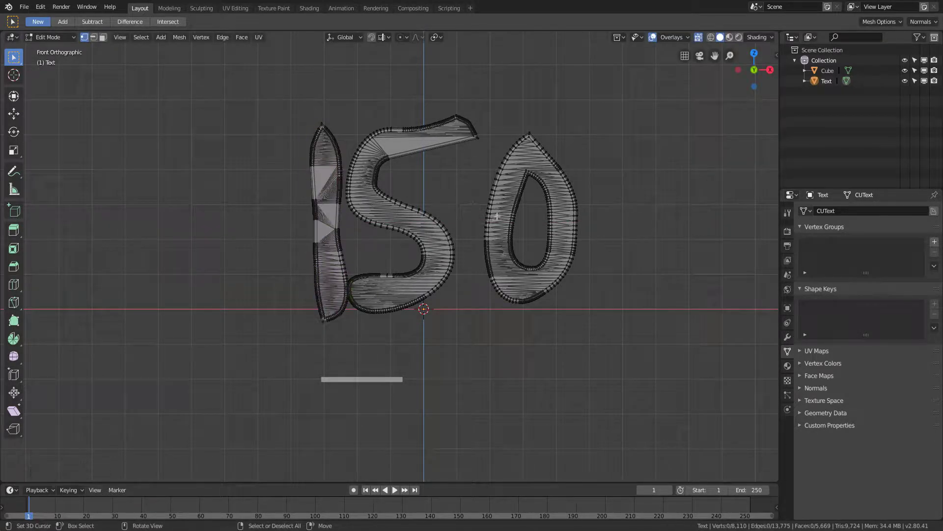
middle_drag(476, 272, 483, 248)
Select the 0 digit and move it against the 5
key(l)
key(g)
key(x)
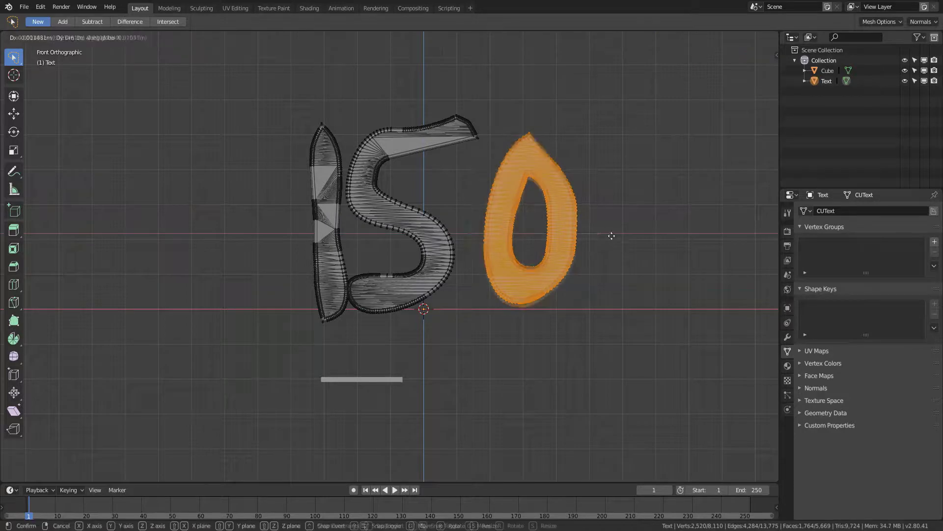
click(579, 232)
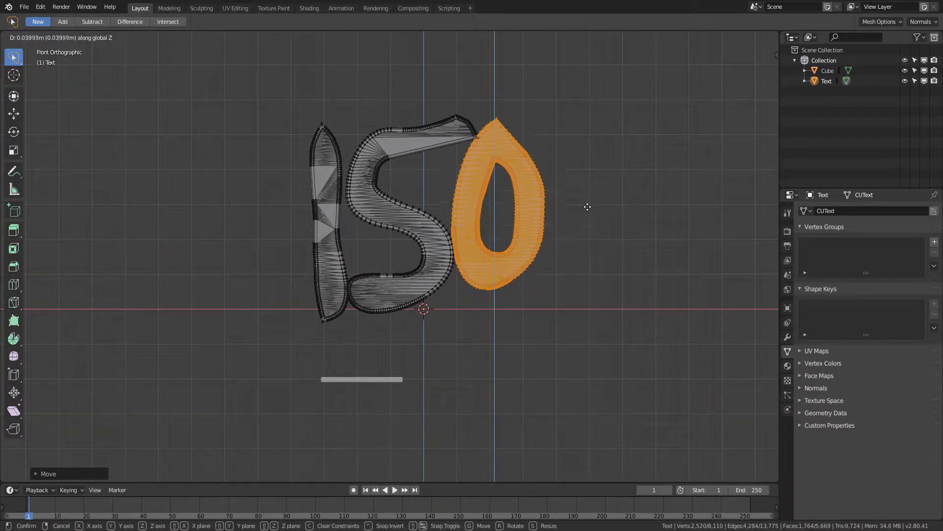
click(588, 207)
Reselect only the 1 digit's connected geometry, ready to separate it
key(p)
key(a)
key(alt+a)
scroll(326, 231, up, 3)
key(l)
middle_drag(353, 147, 349, 244)
scroll(349, 245, down, 5)
Separate the selected 1 digit faces into their own object
key(3)
key(p)
click(349, 246)
key(Tab)
Add Boolean Union modifiers targeting Text.001 and Text.002 on the text, and apply both
click(787, 337)
click(869, 210)
click(740, 269)
click(906, 268)
click(845, 293)
click(834, 268)
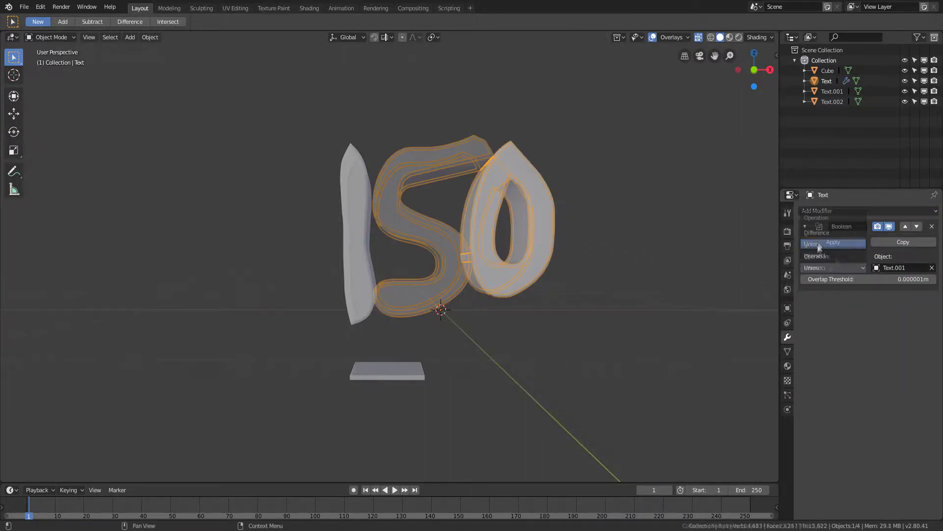
click(908, 243)
click(834, 242)
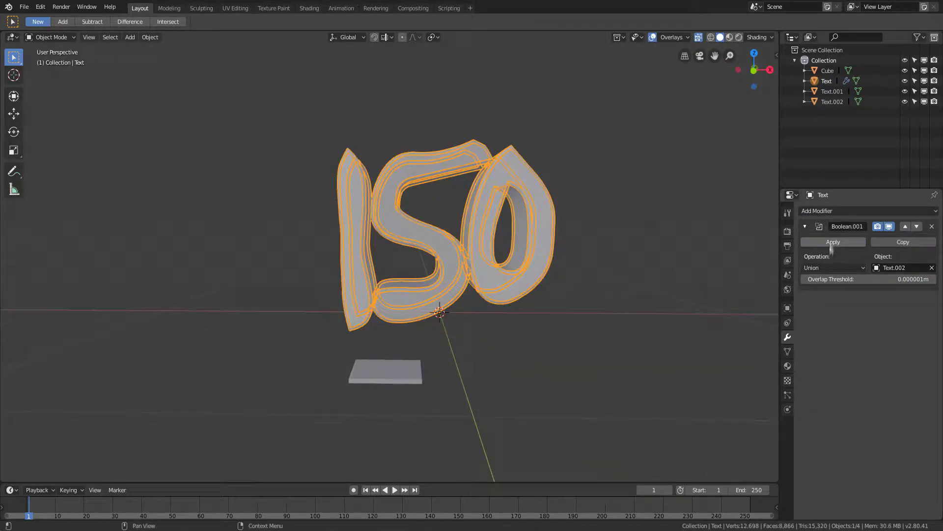
click(833, 242)
Inspect the merged mesh and delete the flat cube bar
key(Tab)
mouse_move(436, 241)
middle_down()
mouse_move(381, 428)
mouse_move(396, 288)
middle_up()
key(Tab)
click(381, 428)
key(Delete)
scroll(382, 427, down, 3)
key(shift+a)
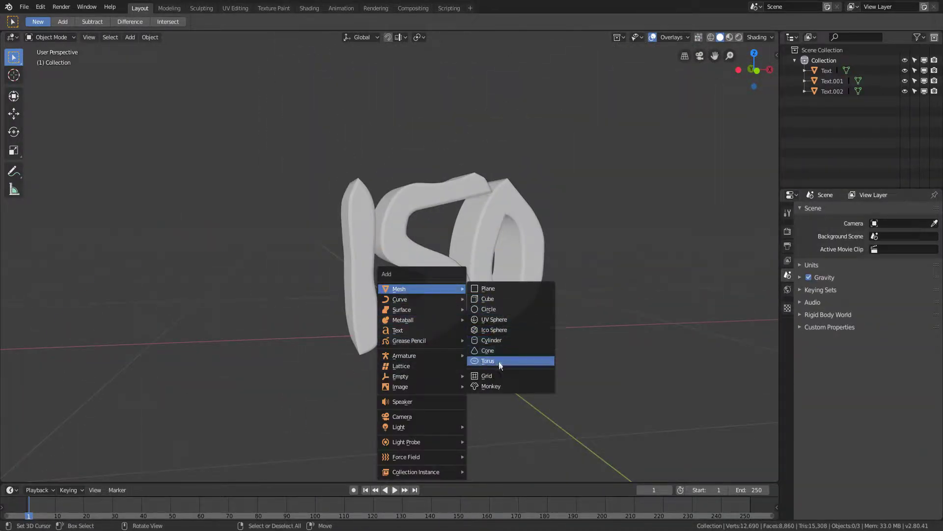
Add a torus, adjust its proportions and scale it down to a small loop
click(500, 365)
click(54, 468)
mouse_move(98, 470)
mouse_down()
mouse_move(127, 470)
mouse_move(74, 448)
mouse_up()
key(Tab)
key(s)
click(459, 313)
key(KP_1)
key(s)
key(Tab)
Give the '150' text a Boolean Union modifier targeting the torus
middle_drag(484, 309, 423, 246)
click(433, 255)
click(823, 211)
click(743, 257)
click(904, 267)
click(865, 304)
click(834, 267)
click(834, 257)
key(KP_1)
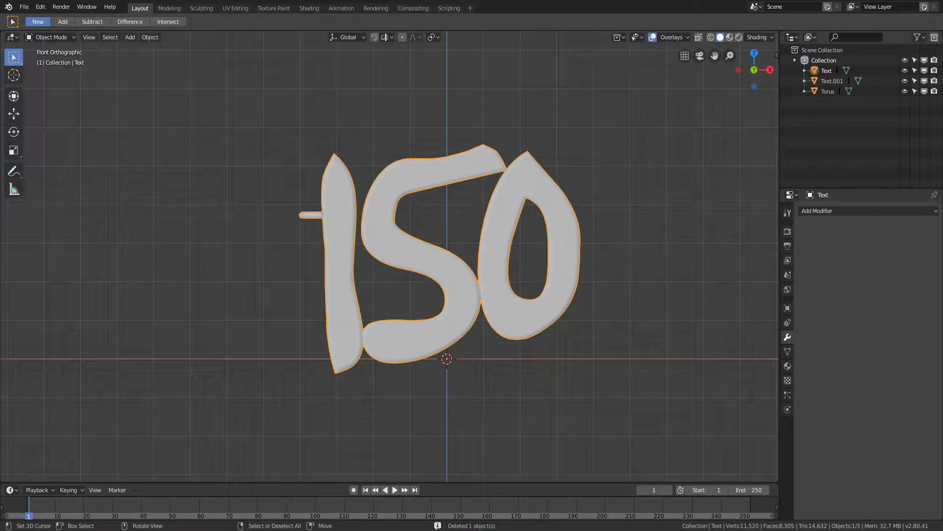
Delete the leftover Text.001 object and place the loop beside the 1
key(x)
click(510, 233)
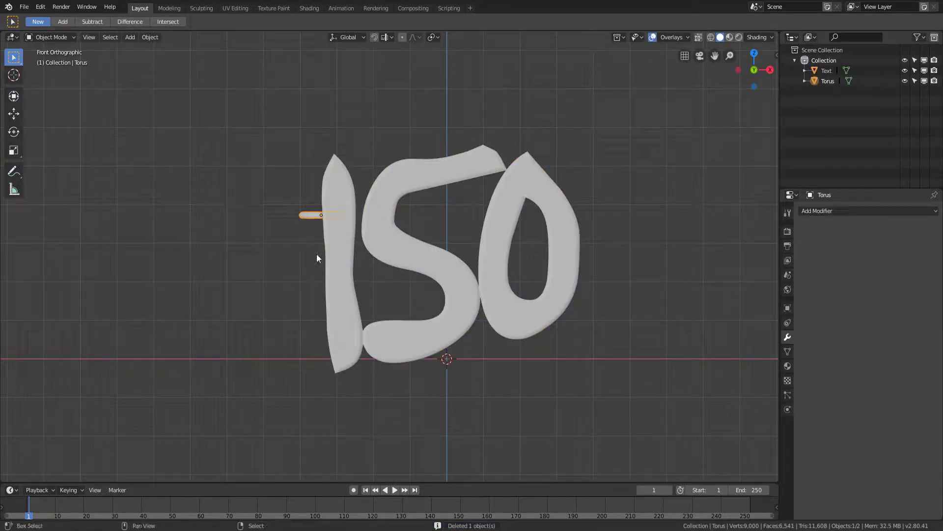
click(566, 254)
middle_drag(566, 254, 442, 373)
Apply a Boolean fusing the torus into the text, then delete the torus helper
click(413, 359)
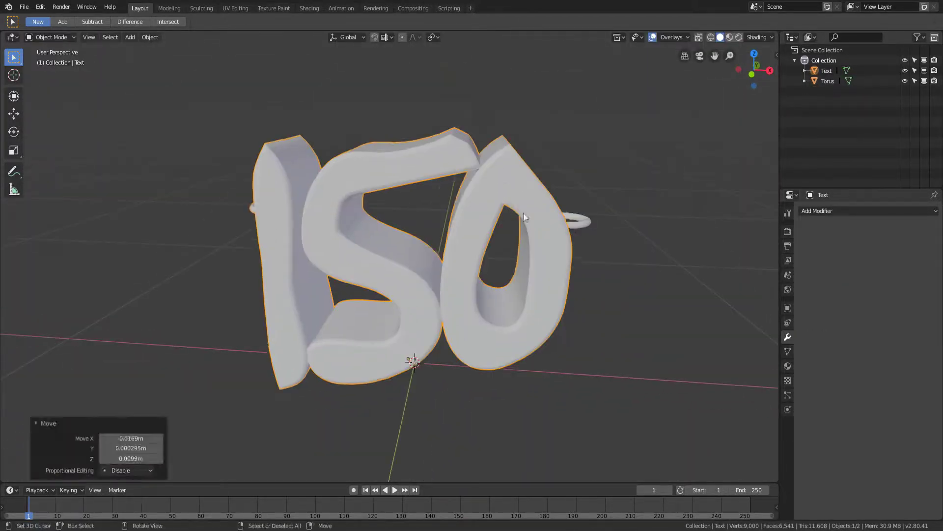
click(865, 211)
click(737, 247)
click(899, 267)
click(838, 275)
click(833, 242)
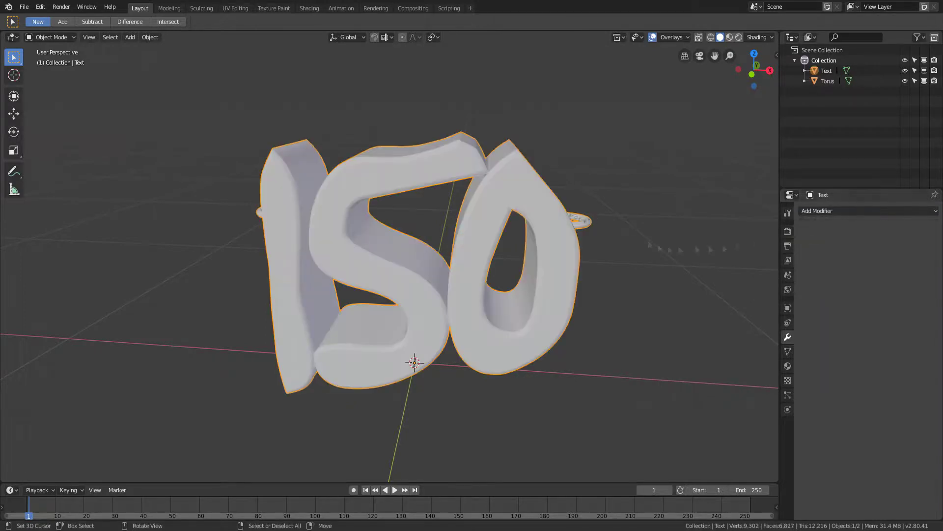
key(Delete)
Select the pendant and show its mesh data Normals settings
middle_drag(415, 362, 492, 344)
middle_drag(506, 243, 432, 295)
click(433, 295)
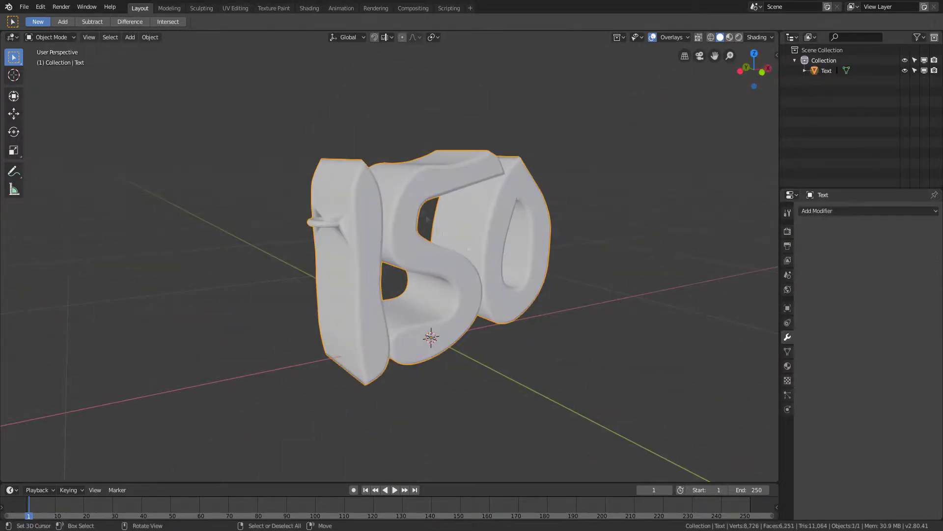
click(787, 351)
click(815, 388)
mouse_move(433, 339)
middle_down()
mouse_move(415, 341)
mouse_move(572, 265)
mouse_move(467, 315)
middle_up()
Add a cylinder without end caps and flatten it to 0.235 along Y into a thin ring
key(shift+a)
click(512, 369)
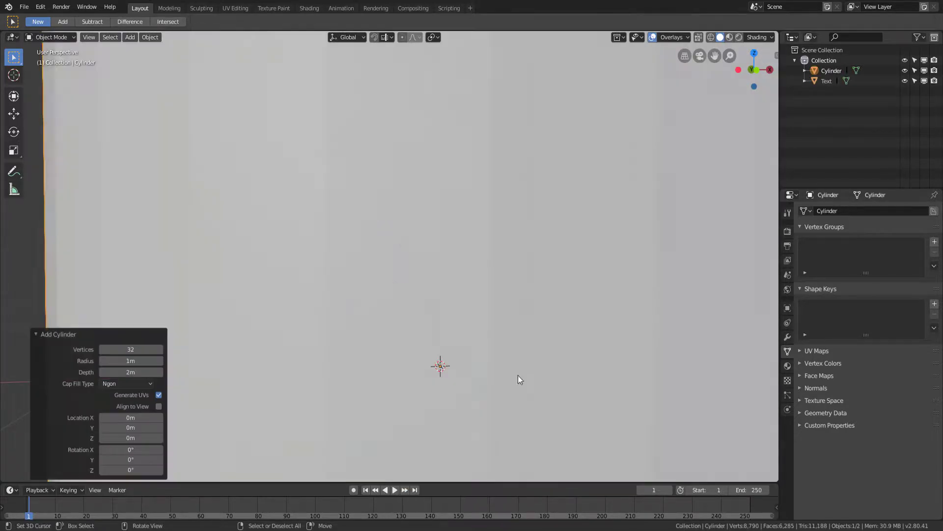
scroll(511, 344, down, 5)
click(129, 371)
key(s)
scroll(442, 270, down, 4)
key(KP_1)
text(sy0.235)
key(Return)
middle_drag(541, 315, 466, 294)
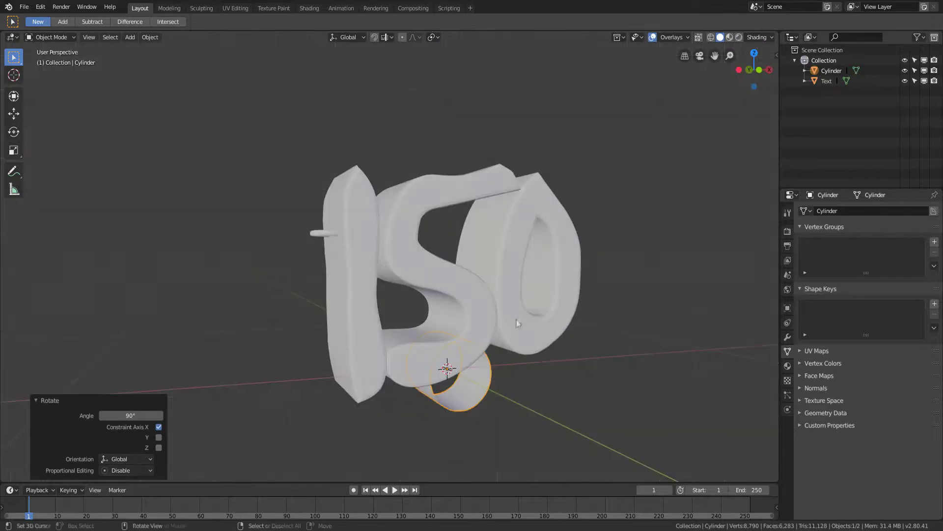
Delete the lower half of the ring's vertices in X-ray front view
key(Tab)
middle_drag(314, 275, 310, 221)
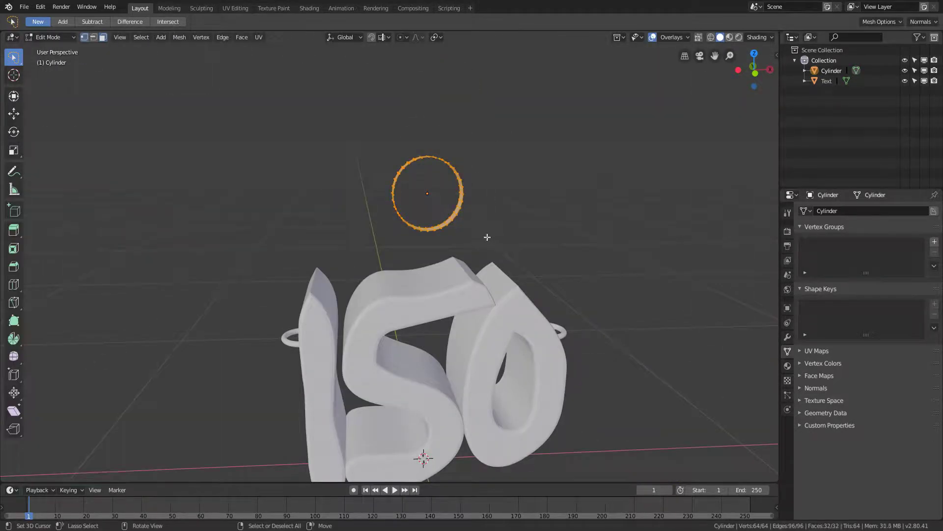
key(KP_1)
scroll(310, 220, up, 3)
key(alt+z)
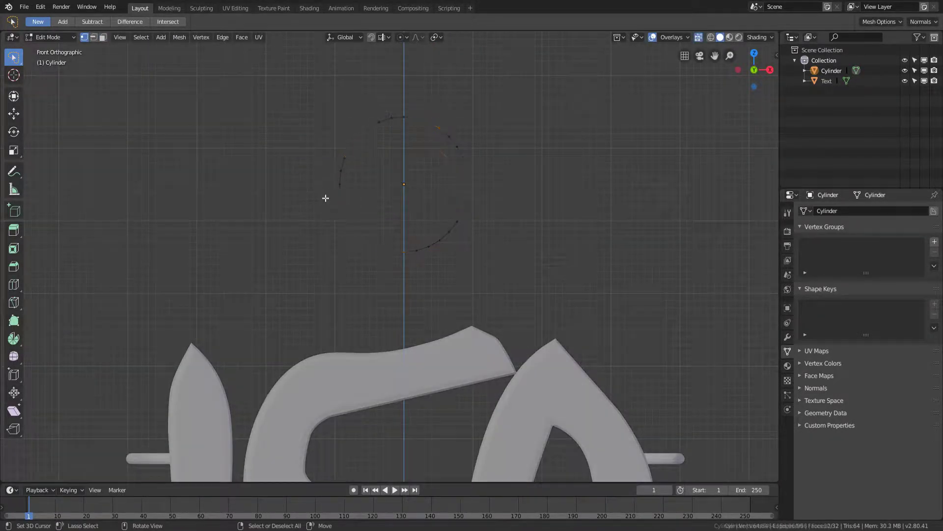
drag(324, 193, 479, 260)
key(x)
click(506, 279)
Add a Mirror modifier to complete the half ring and apply its scale
key(F3)
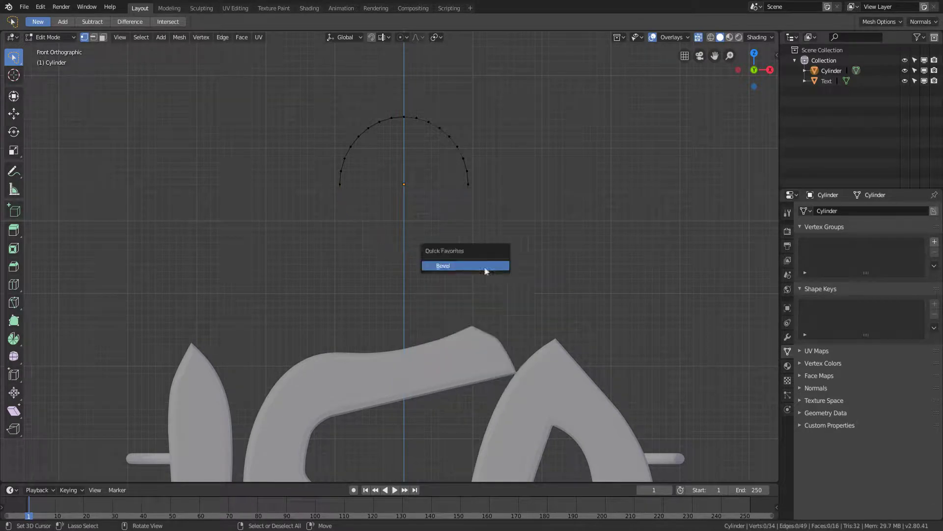
key(Return)
key(Tab)
key(ctrl+a)
click(444, 173)
key(Tab)
Stretch the ring's upper vertices straight up along Z into an oval link
shift+middle_drag(307, 116, 307, 154)
drag(280, 97, 531, 215)
key(g)
key(z)
click(526, 213)
middle_drag(527, 214, 537, 263)
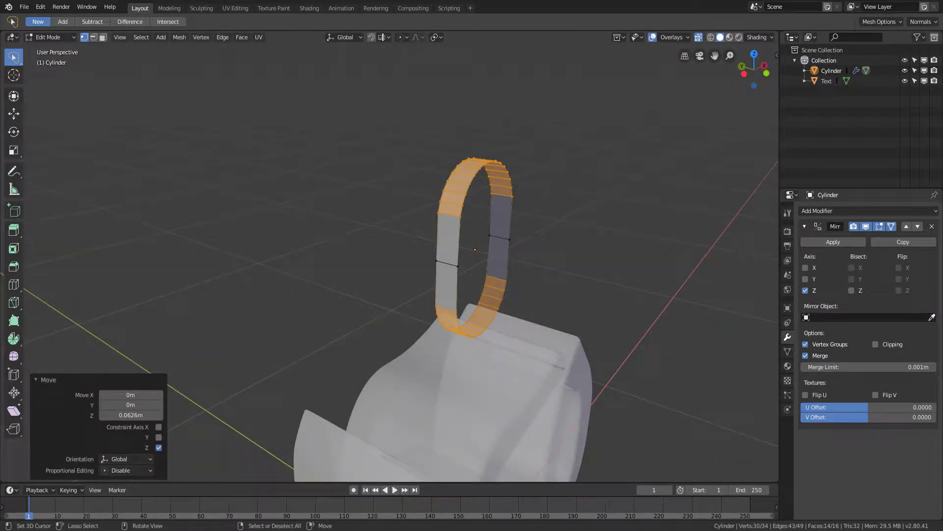
middle_drag(541, 217, 566, 228)
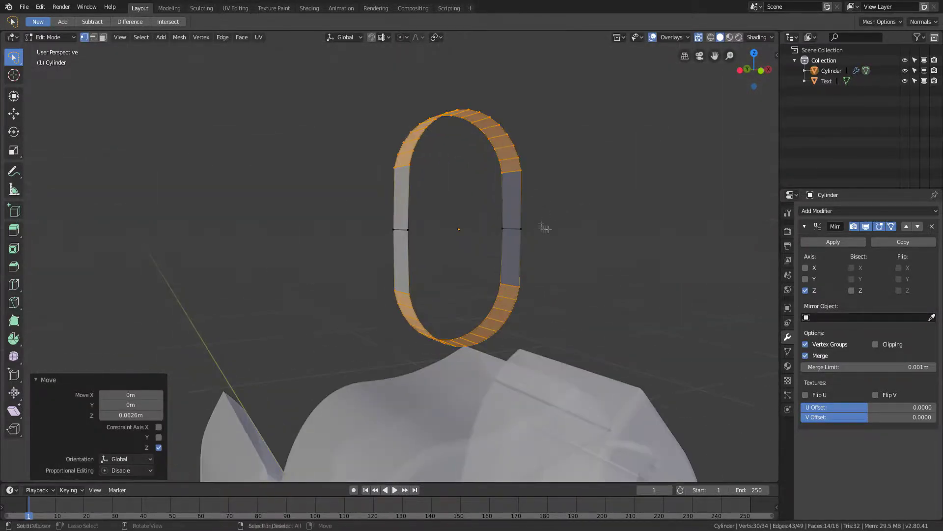
Shade the link smooth and give its wall thickness with a Solidify modifier
key(Tab)
right_click(570, 232)
click(575, 241)
click(805, 226)
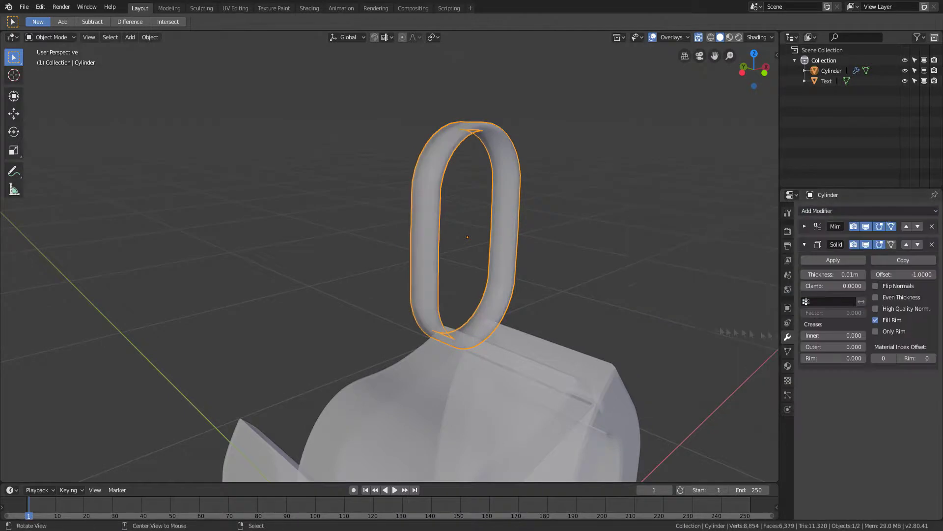
drag(835, 274, 832, 284)
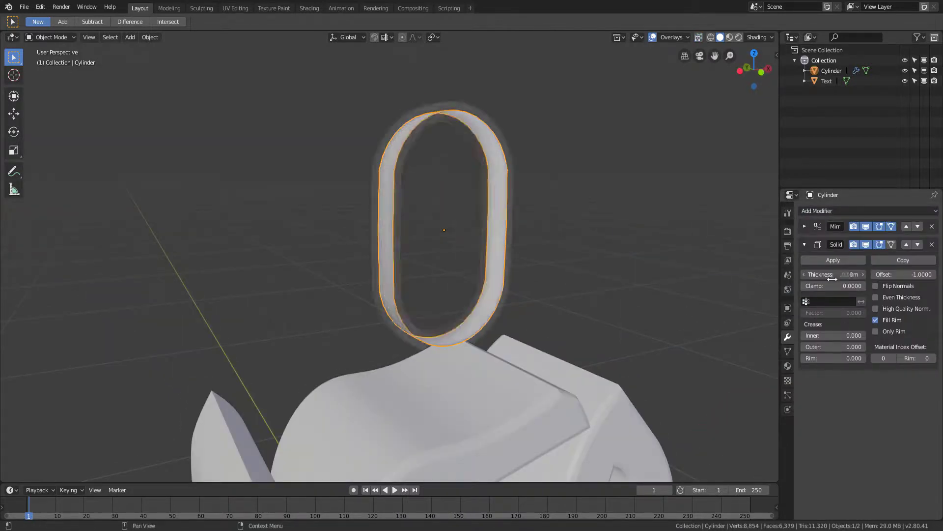
click(787, 351)
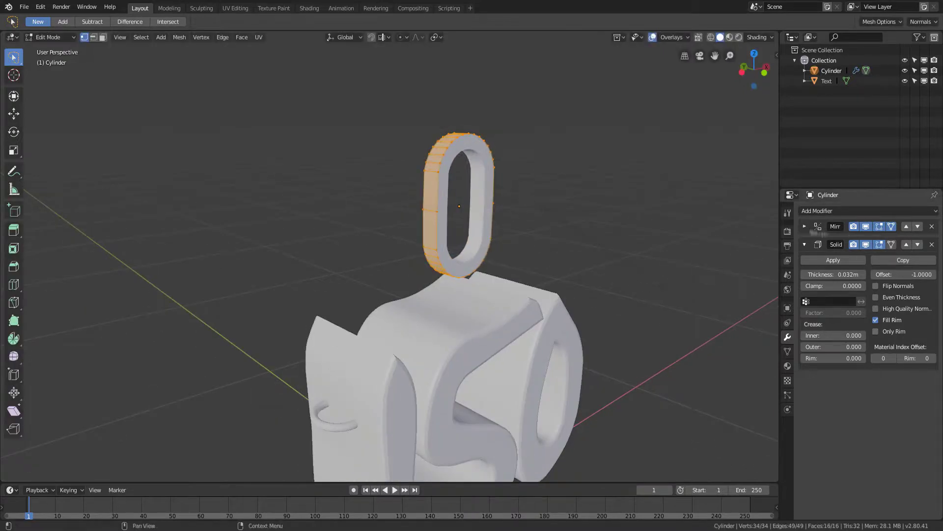
click(804, 226)
Set the pivot to individual origins and place the link at the left edge of the '1'
key(period)
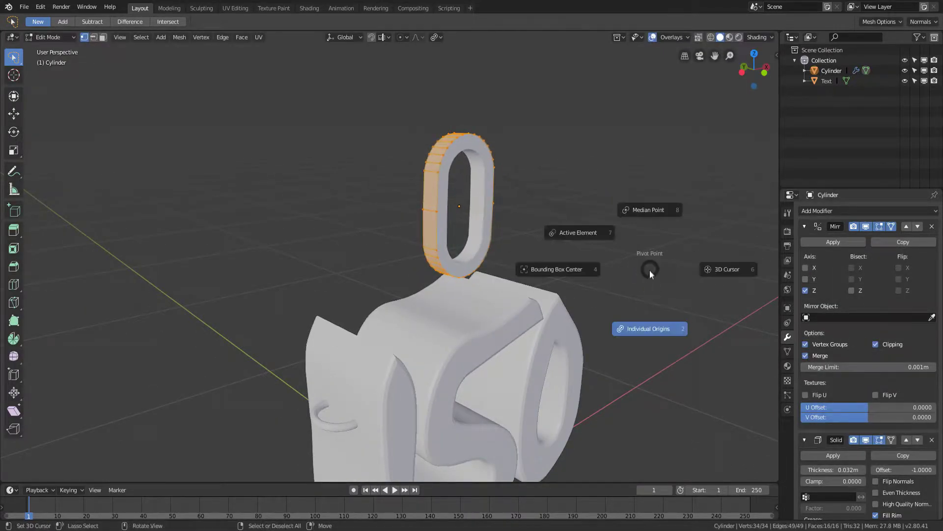
click(649, 328)
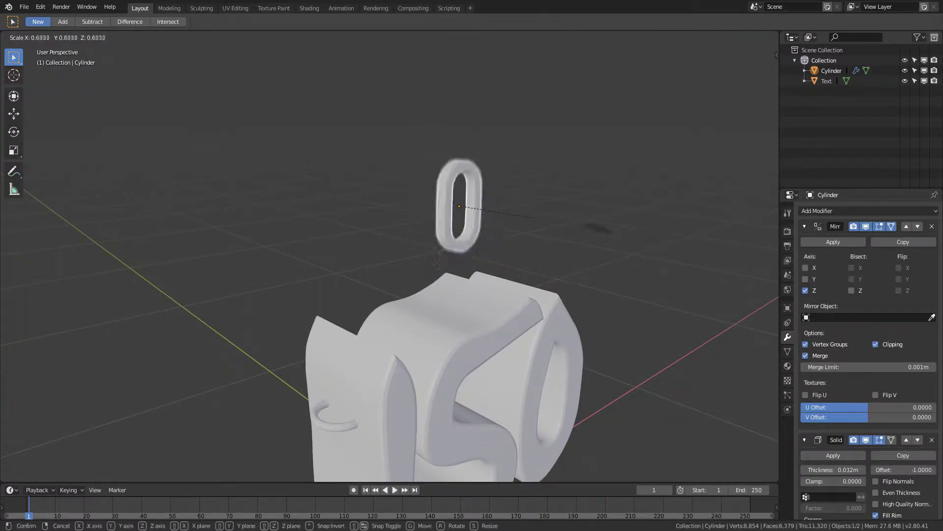
key(g)
click(360, 307)
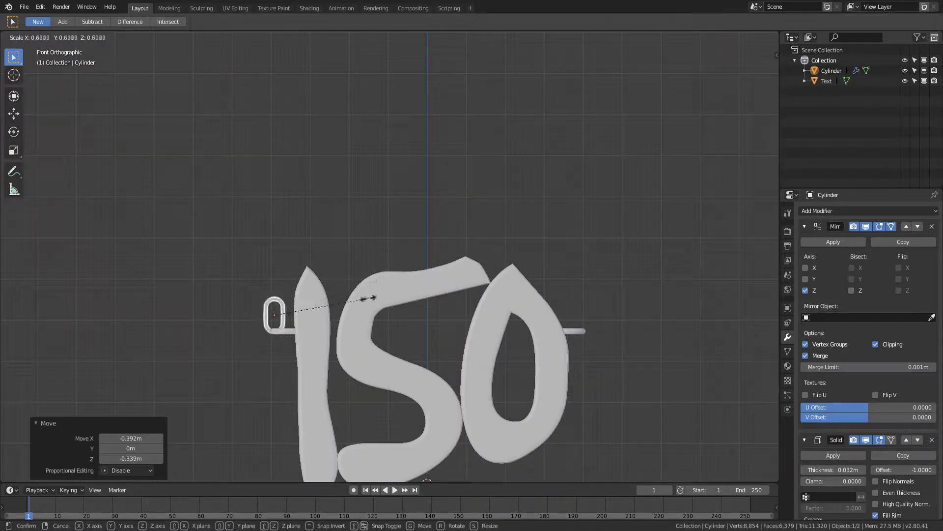
scroll(360, 275, up, 5)
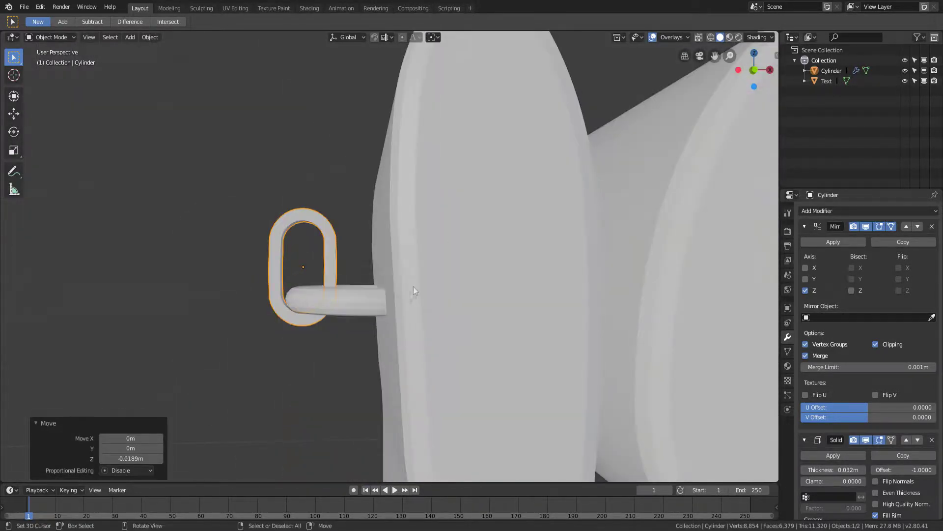
middle_drag(379, 255, 425, 266)
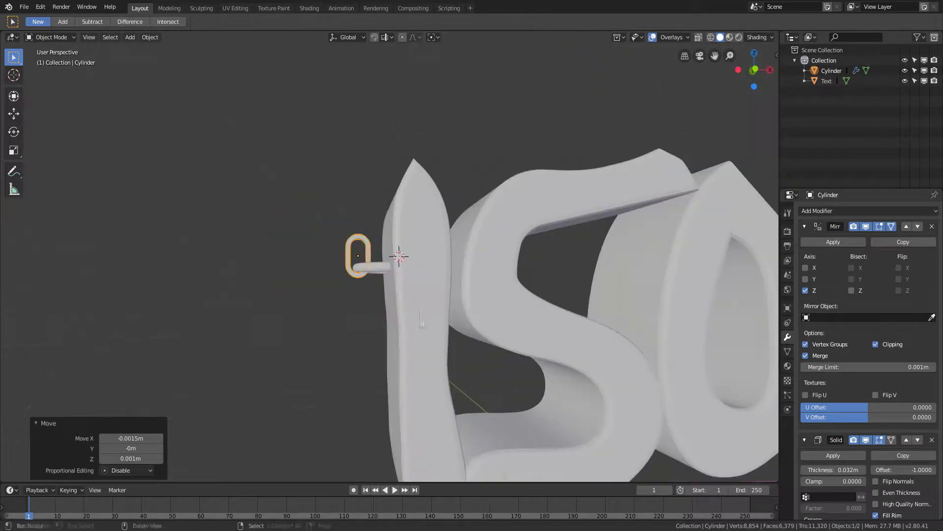
Duplicate the link, raise the copy along Z and turn it 90° about Z
key(Tab)
scroll(426, 266, up, 5)
key(shift+d)
key(p)
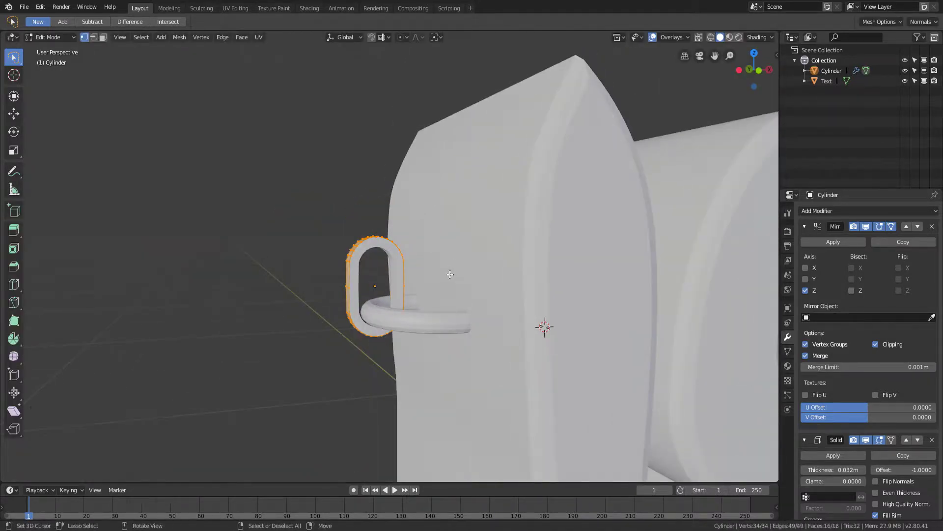
key(Tab)
key(g)
key(z)
click(421, 212)
key(r)
key(z)
key(9)
key(0)
key(Return)
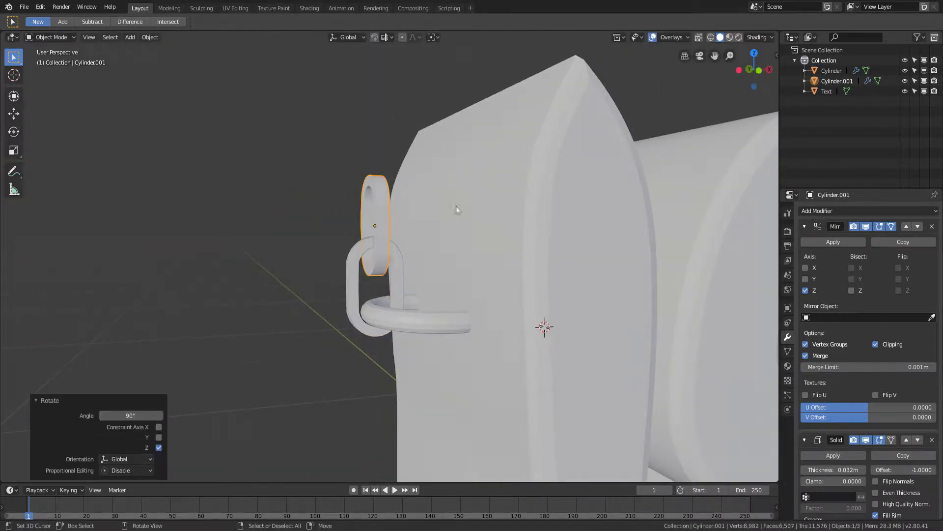
Lower the second link vertically so it hooks into the first link
scroll(479, 181, up, 2)
key(g)
key(z)
click(478, 183)
scroll(468, 242, down, 3)
click(333, 255)
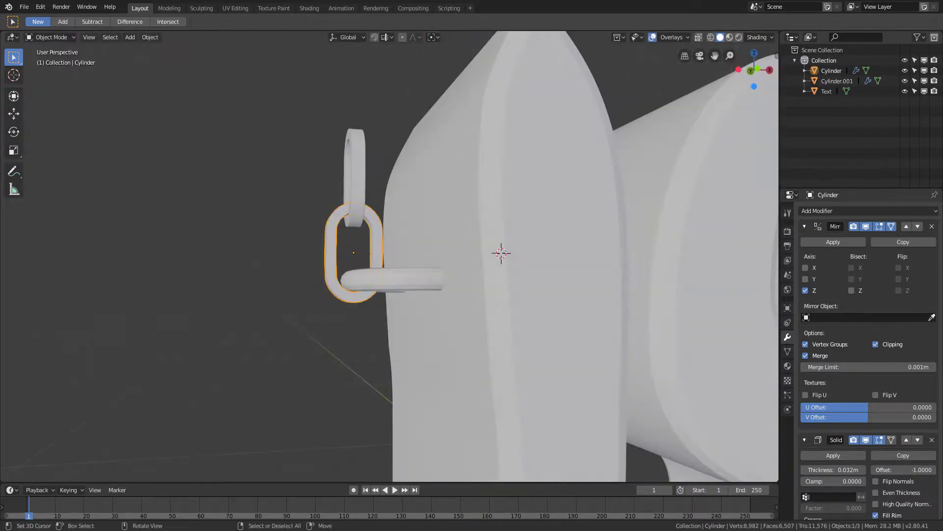
scroll(816, 418, down, 3)
middle_drag(462, 287, 471, 236)
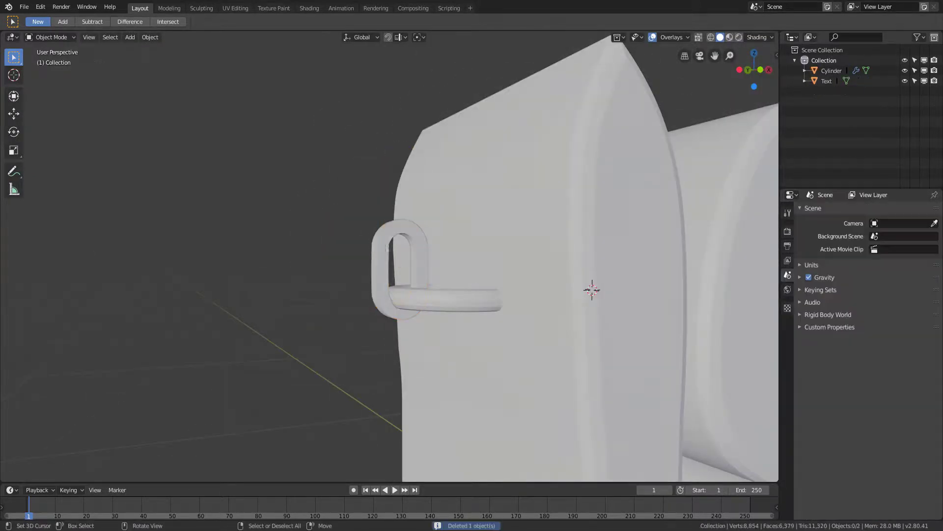
click(395, 236)
Rotate the second link another 90° about Z and view both links on the 150
key(r)
key(z)
key(9)
key(0)
key(Return)
scroll(475, 229, down, 2)
key(g)
click(517, 223)
shift+click(491, 297)
mouse_move(491, 298)
middle_down()
mouse_move(487, 266)
mouse_move(431, 273)
mouse_move(439, 295)
middle_up()
scroll(431, 274, down, 3)
Save the project with Ctrl+S into the sculp january folder
key(ctrl+s)
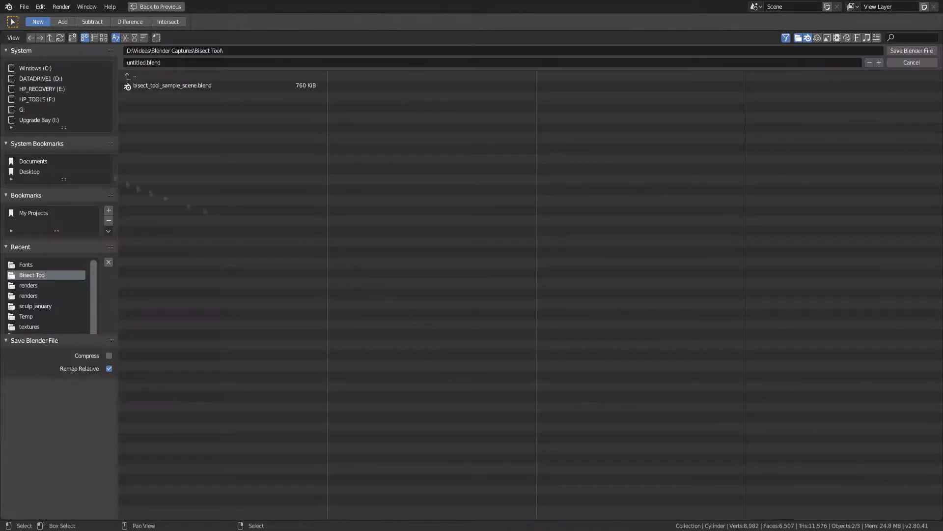
click(35, 307)
click(162, 64)
text(026 - ornament_150)
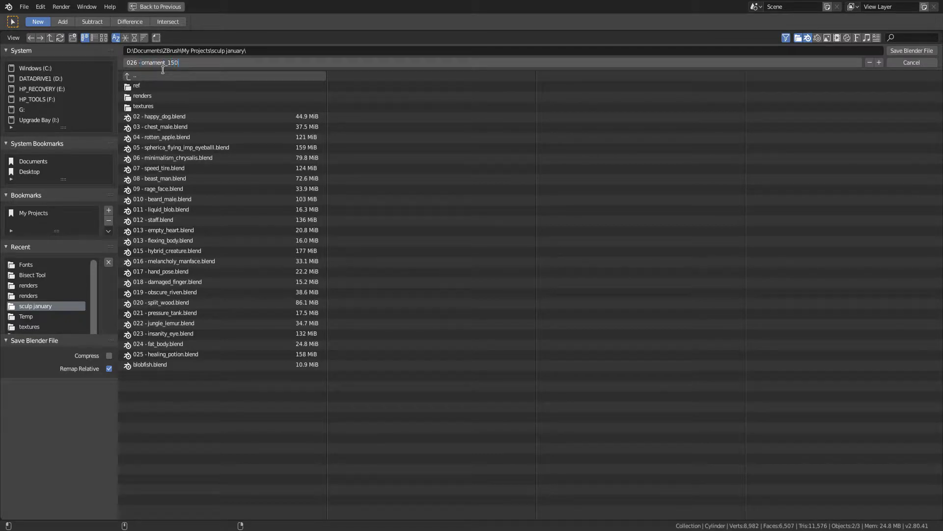
key(Return)
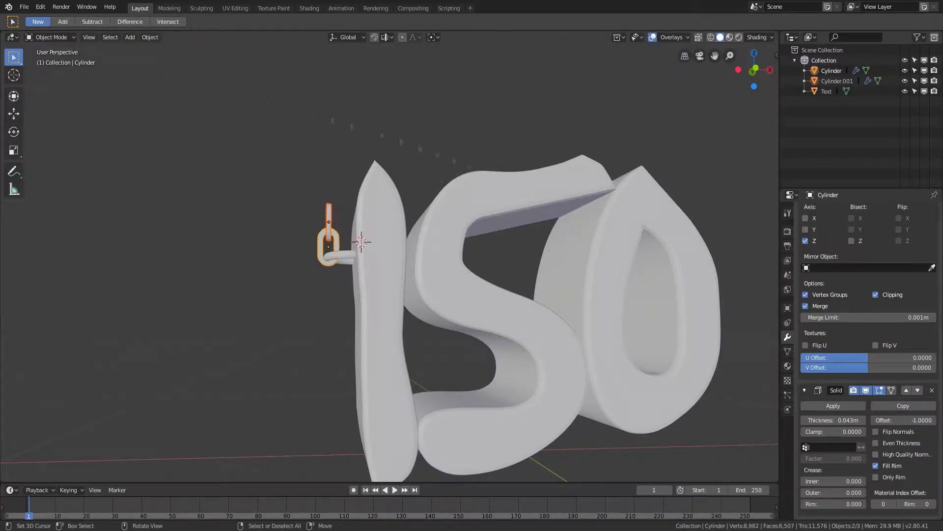
Convert both links to mesh, baking their modifiers, and join them with Ctrl+J
scroll(488, 195, up, 2)
click(150, 36)
click(275, 311)
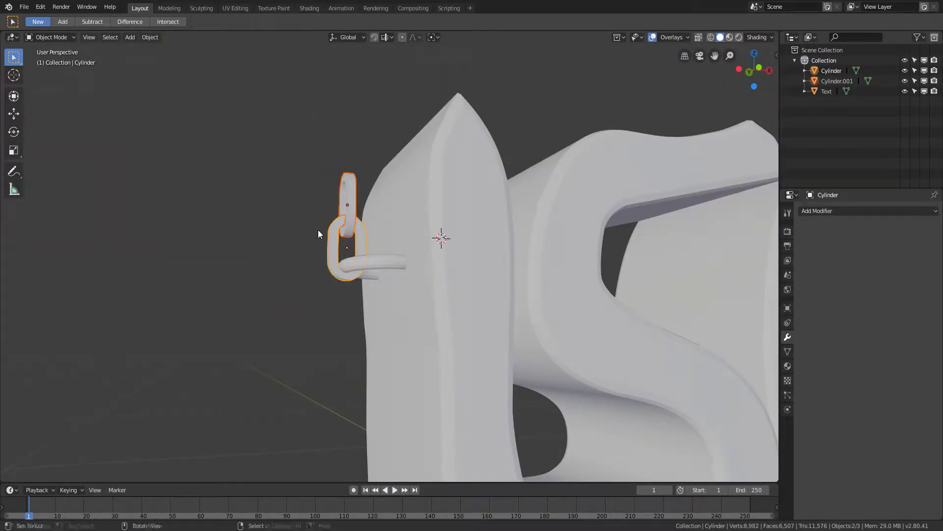
key(ctrl+j)
middle_drag(318, 229, 407, 280)
Add a Bezier curve to the scene and set its transform pivot
key(shift+a)
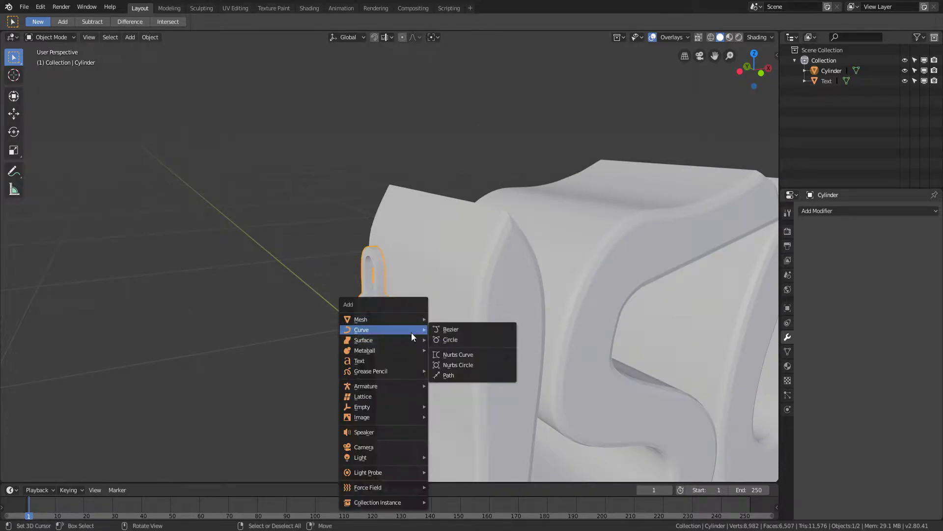
click(460, 332)
middle_drag(461, 332, 435, 336)
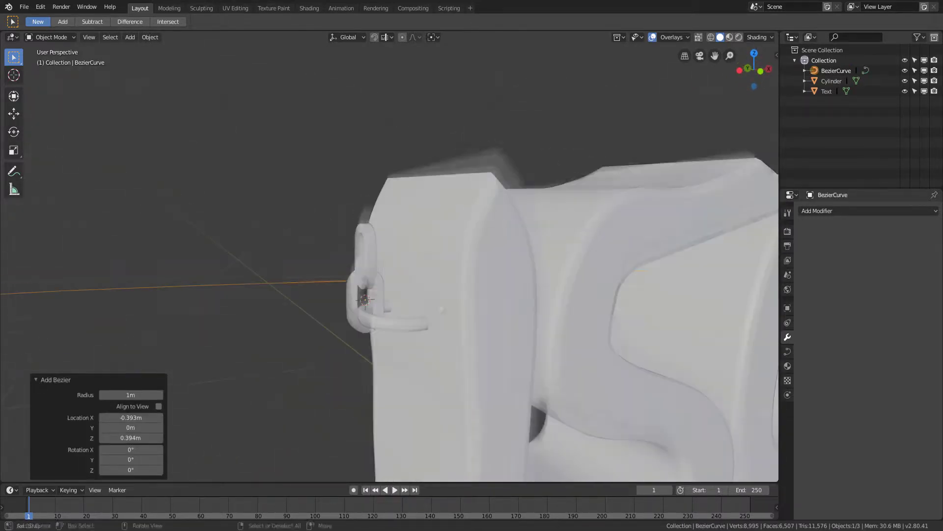
scroll(435, 336, down, 4)
key(period)
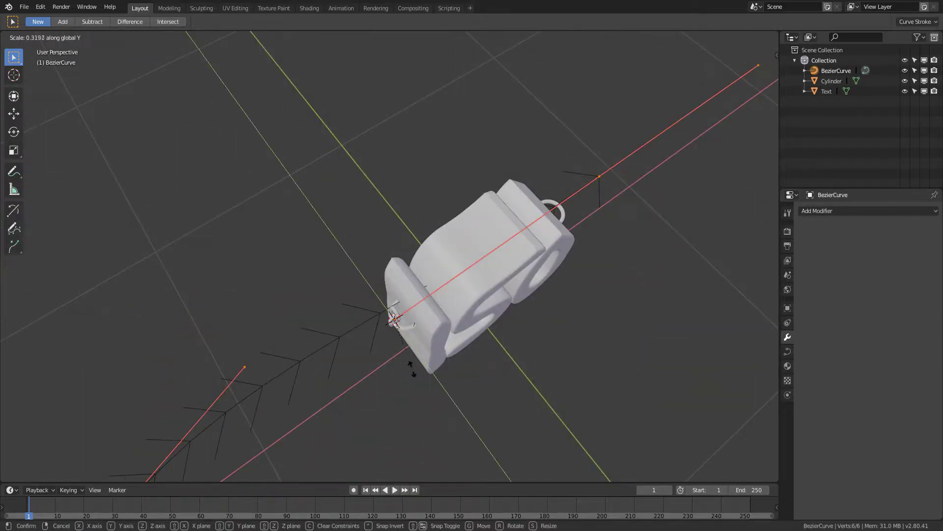
middle_drag(544, 385, 373, 319)
Shift the Bezier curve along X and stand it upright beside the links
key(g)
key(x)
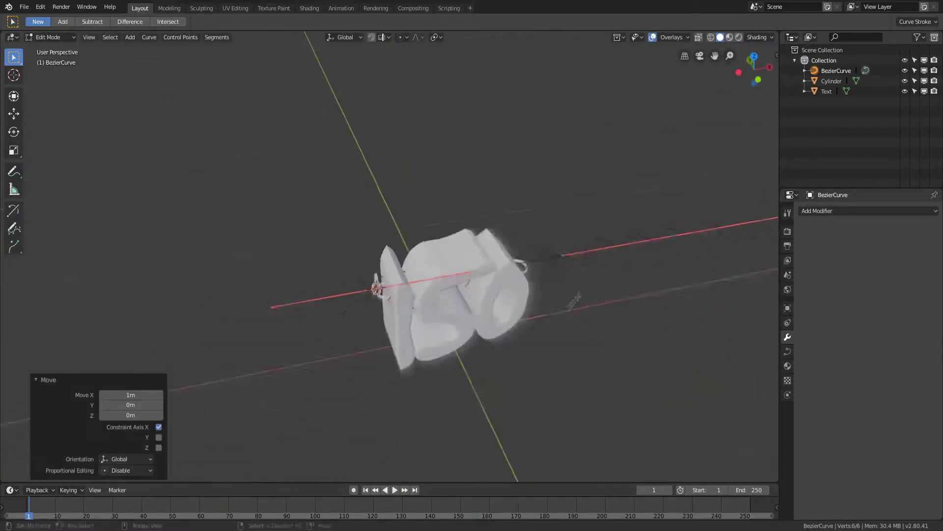
key(Return)
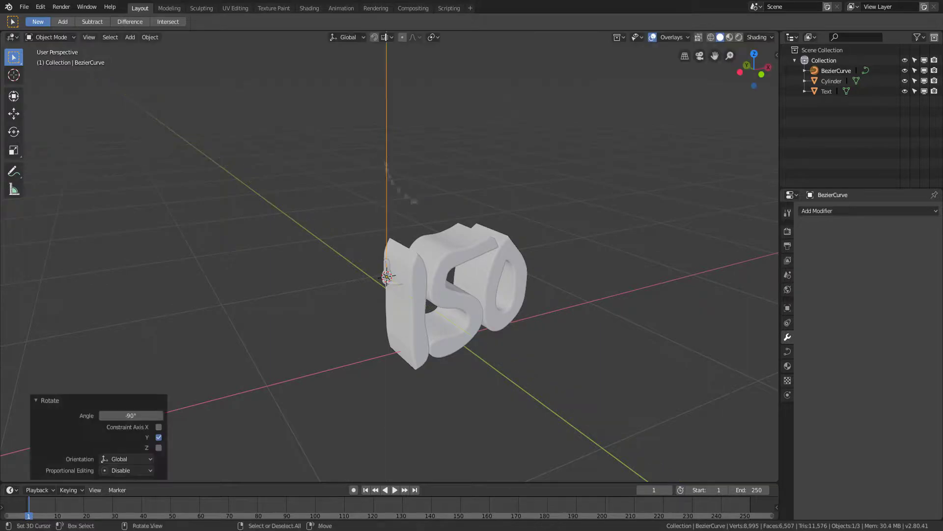
middle_drag(393, 221, 462, 224)
scroll(461, 224, up, 5)
click(347, 253)
middle_drag(347, 253, 417, 255)
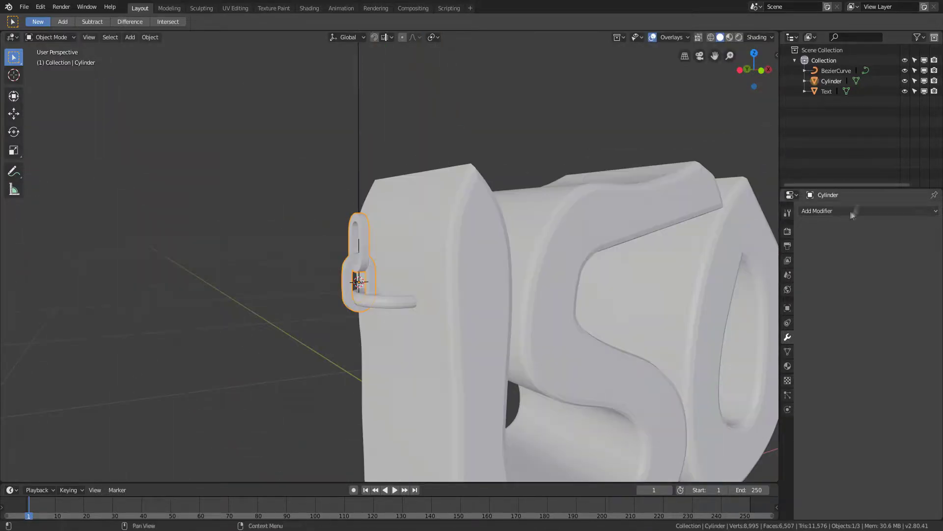
Add an Array modifier to the link, fitted to the BezierCurve
click(868, 210)
click(688, 234)
click(884, 268)
click(864, 281)
key(ctrl+a)
click(426, 301)
click(339, 182)
click(831, 81)
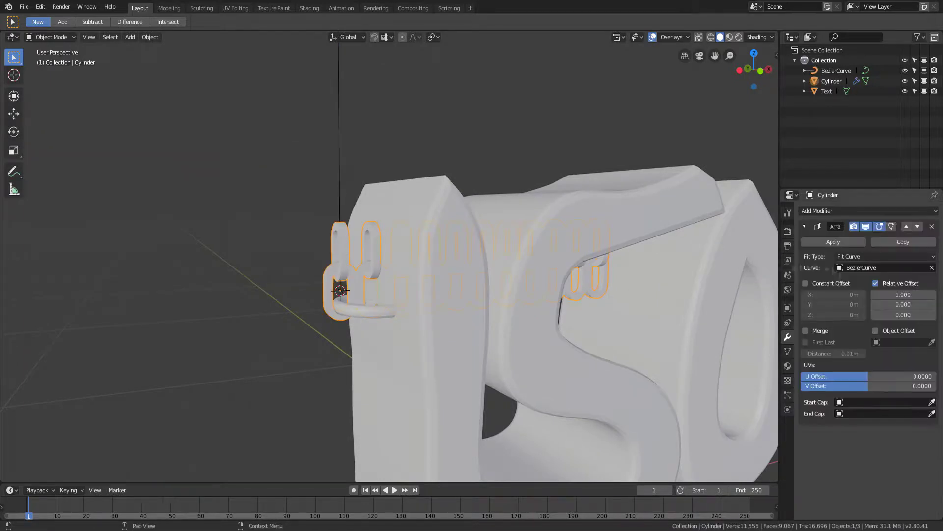
Replace relative offset with a 0.43 m constant Z offset and view the whole chain
mouse_move(829, 306)
mouse_down()
mouse_move(811, 304)
mouse_move(845, 315)
mouse_up()
middle_drag(442, 246, 442, 186)
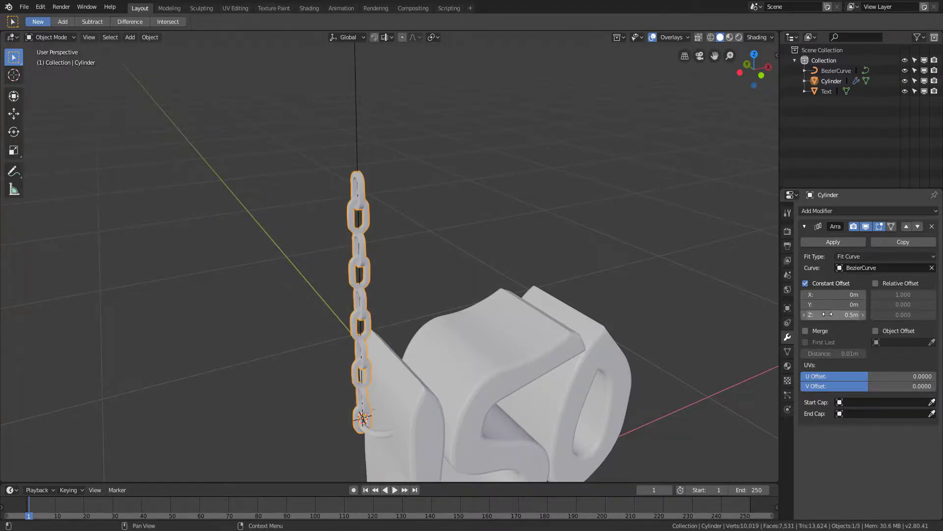
click(829, 315)
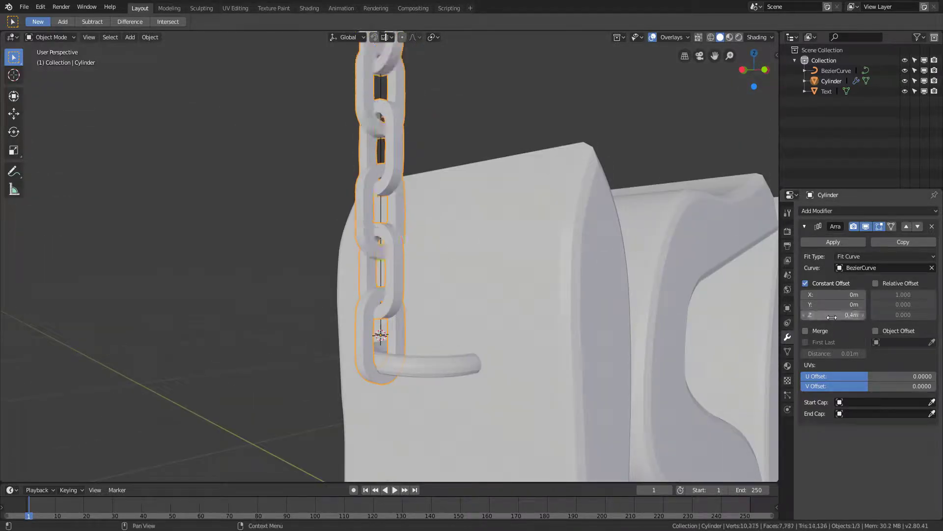
scroll(471, 128, down, 5)
middle_drag(471, 128, 566, 243)
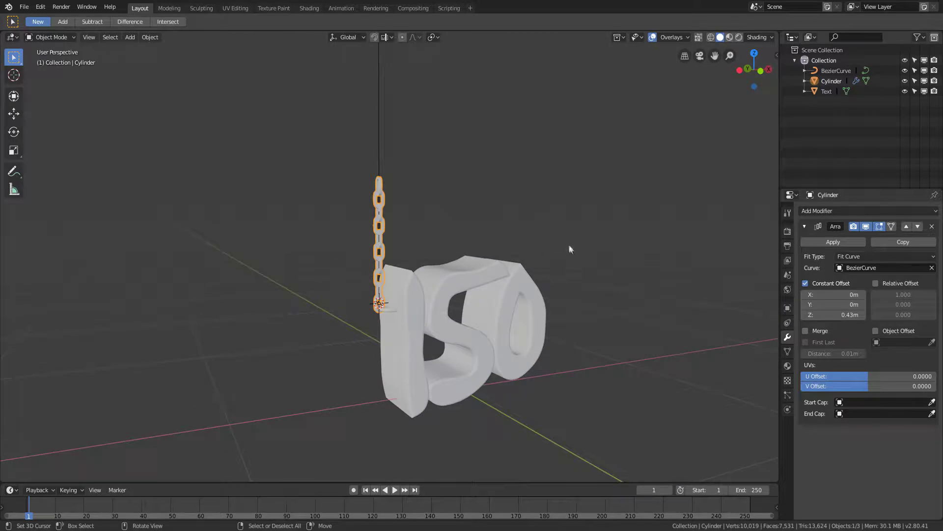
click(379, 147)
key(Tab)
Move a Bezier curve control point to start bending the curve into an arc
key(g)
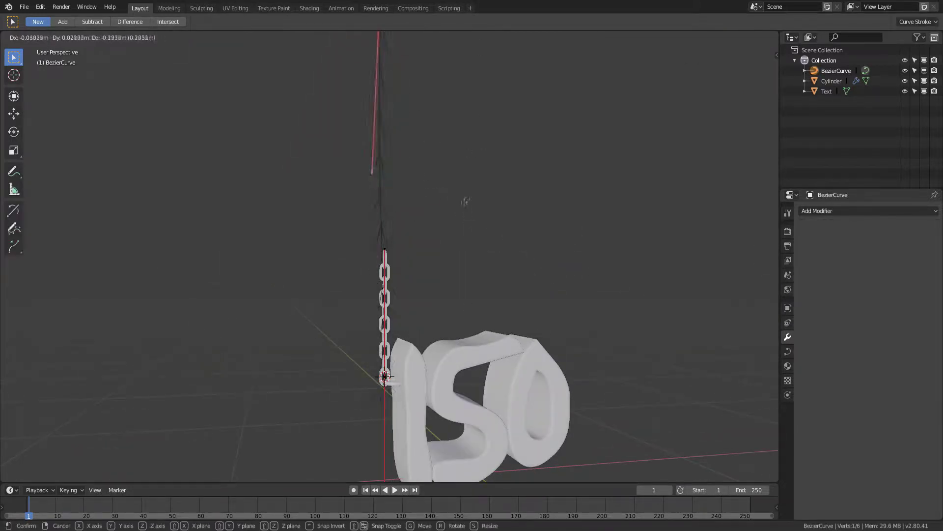
click(469, 206)
scroll(469, 205, down, 3)
key(g)
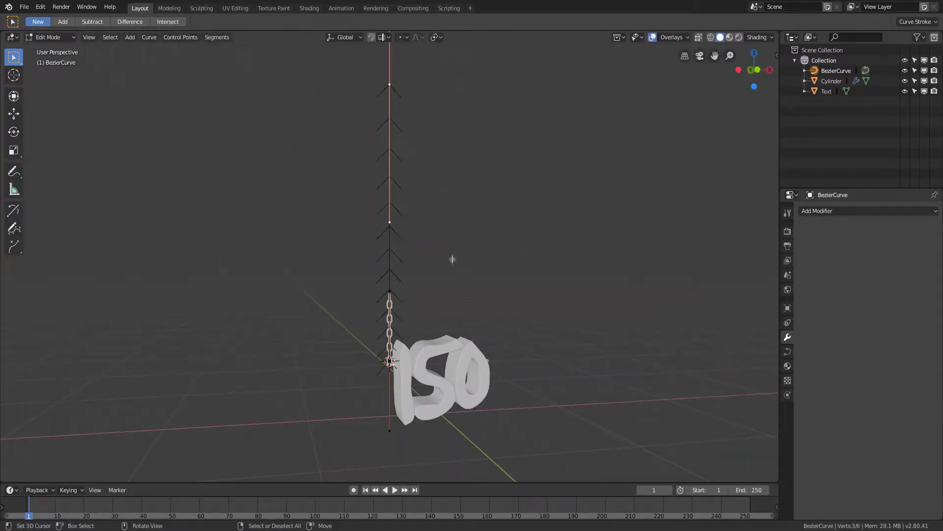
click(395, 307)
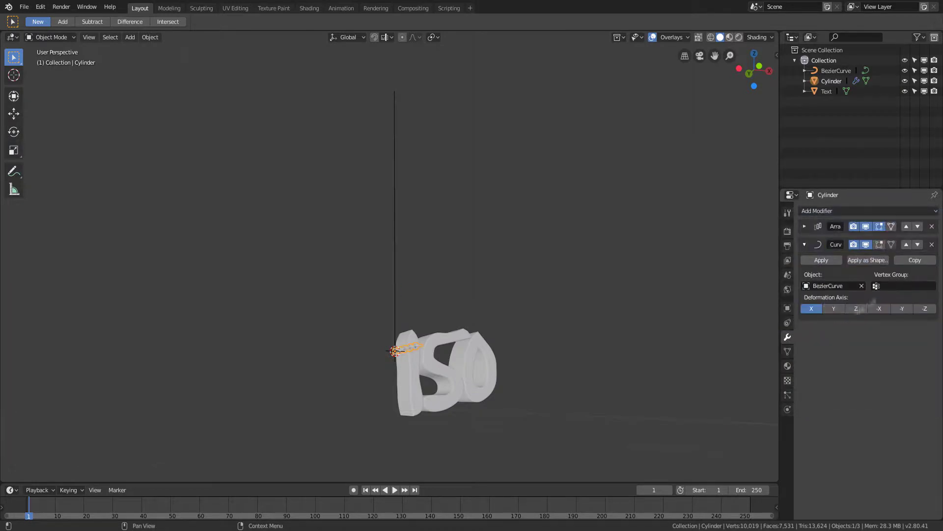
click(394, 221)
key(Tab)
middle_drag(395, 221, 385, 79)
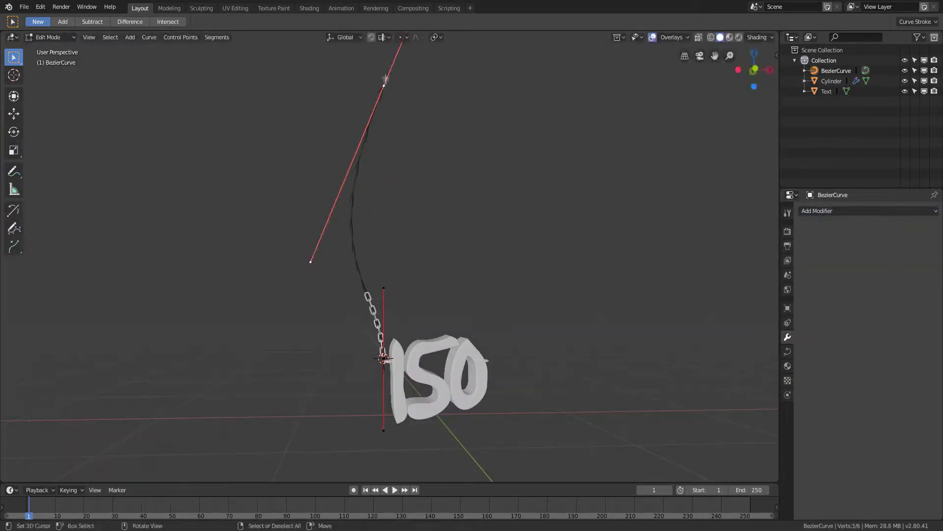
click(457, 182)
scroll(443, 285, up, 5)
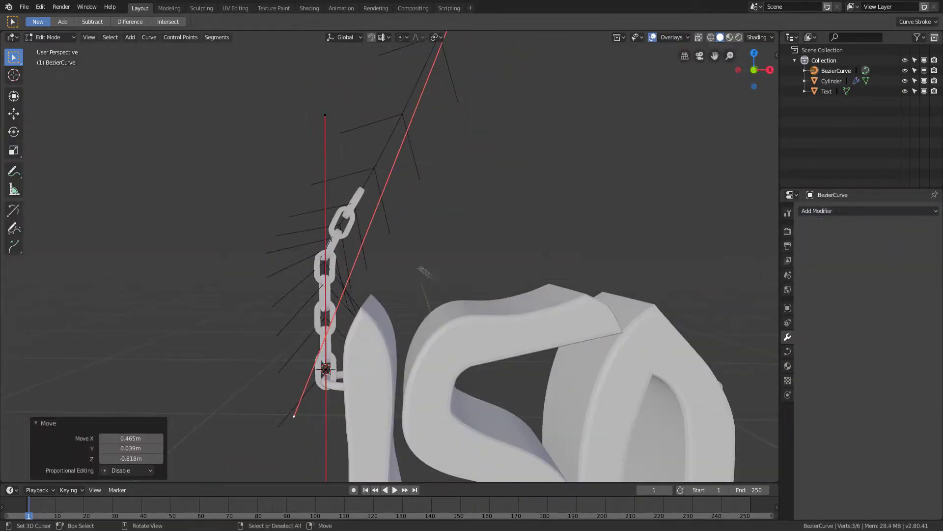
Check the chain's modifier settings, then grab the curve's end point to reshape it
key(Tab)
click(325, 315)
click(803, 226)
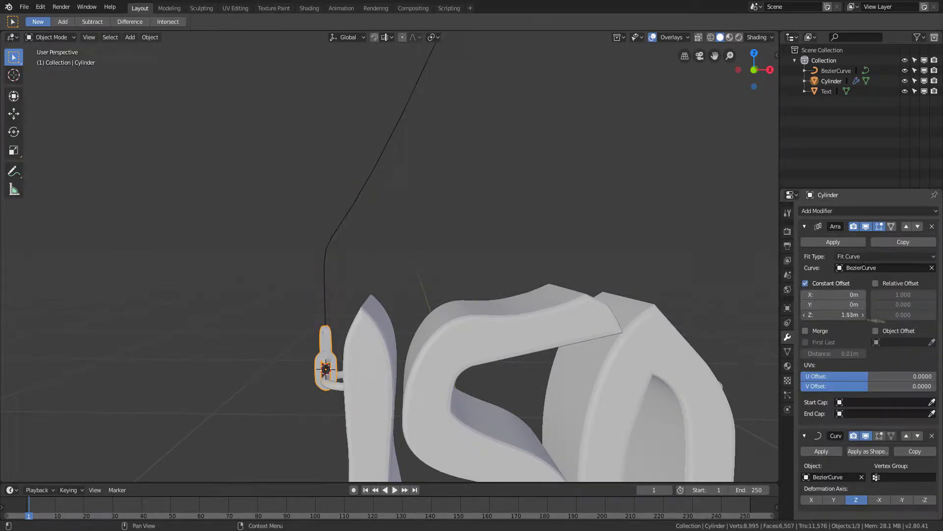
scroll(452, 162, down, 5)
click(451, 162)
key(Tab)
click(346, 394)
click(435, 195)
key(g)
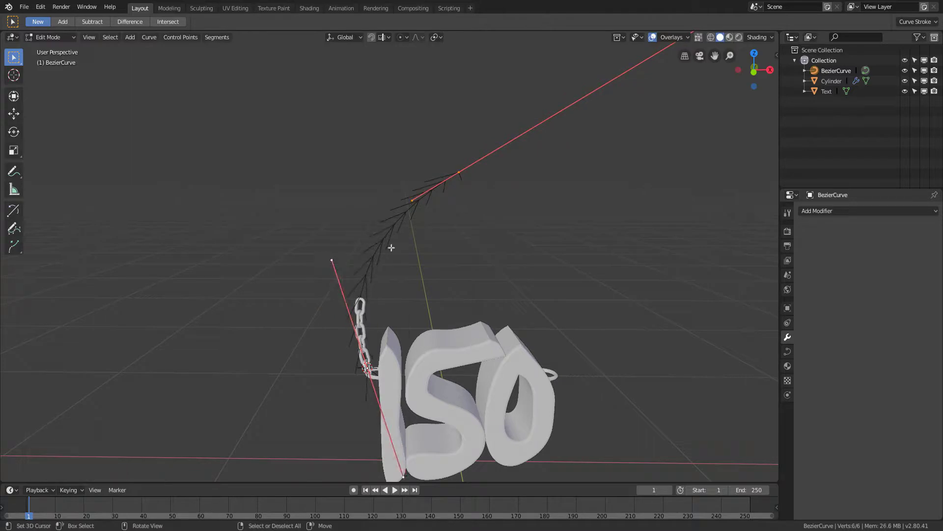
Move the subdivided curve's top point into place in front view
click(380, 241)
key(g)
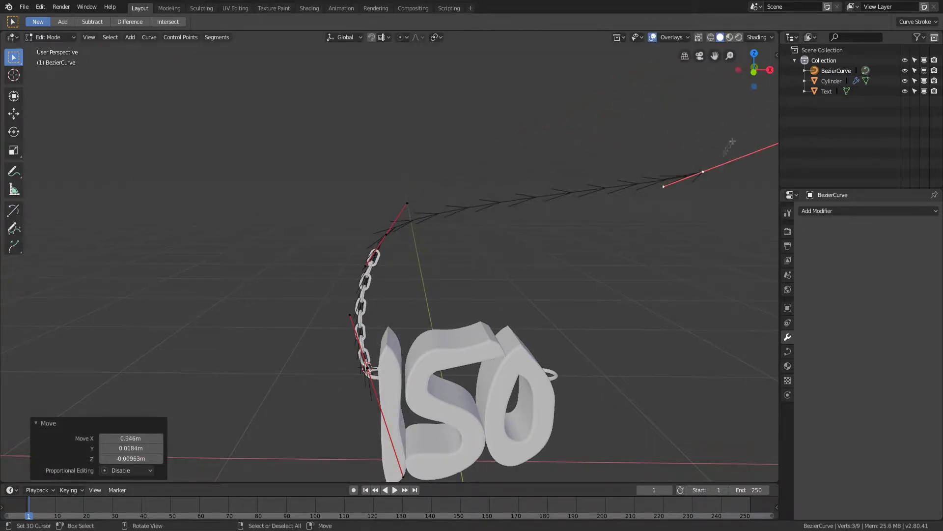
key(KP_1)
key(g)
key(Return)
key(g)
click(445, 185)
Pull the top point's lower handle outward to round the arch, then leave Edit Mode
click(427, 210)
key(g)
click(580, 169)
key(g)
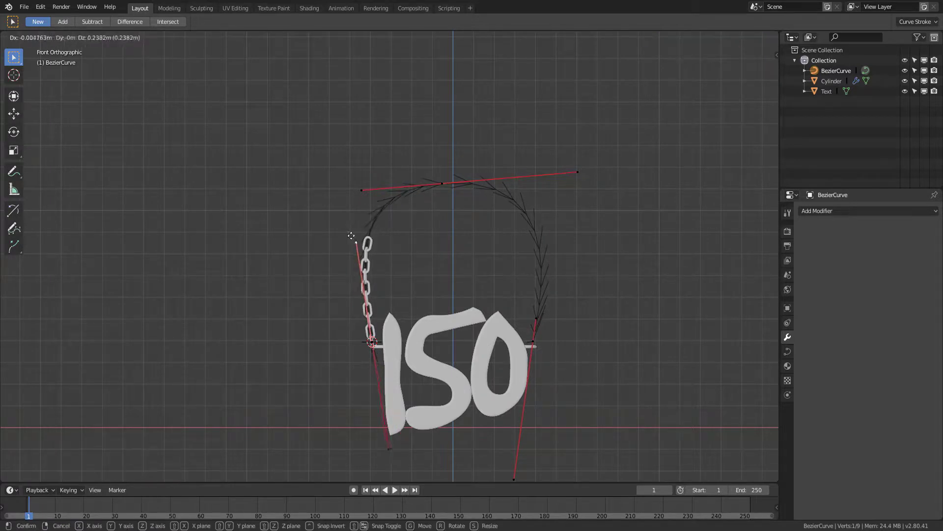
key(Return)
key(Tab)
Set the chain's Array modifier to Fixed Count and raise the link count to span the curve
middle_drag(580, 170, 472, 295)
click(351, 290)
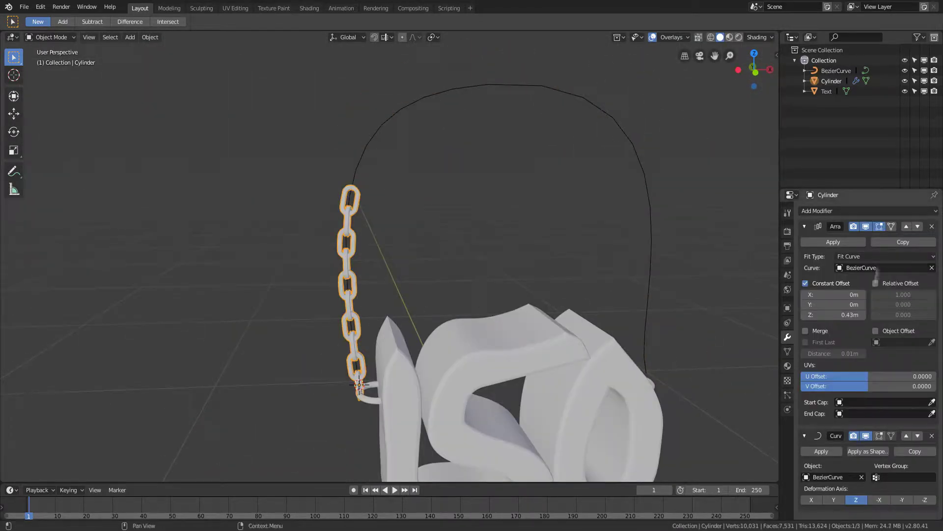
click(884, 256)
click(865, 224)
drag(935, 275, 935, 269)
middle_drag(614, 275, 653, 337)
Back in the curve's Edit Mode, push a curve point in depth from the side view
click(565, 296)
key(Tab)
key(KP_1)
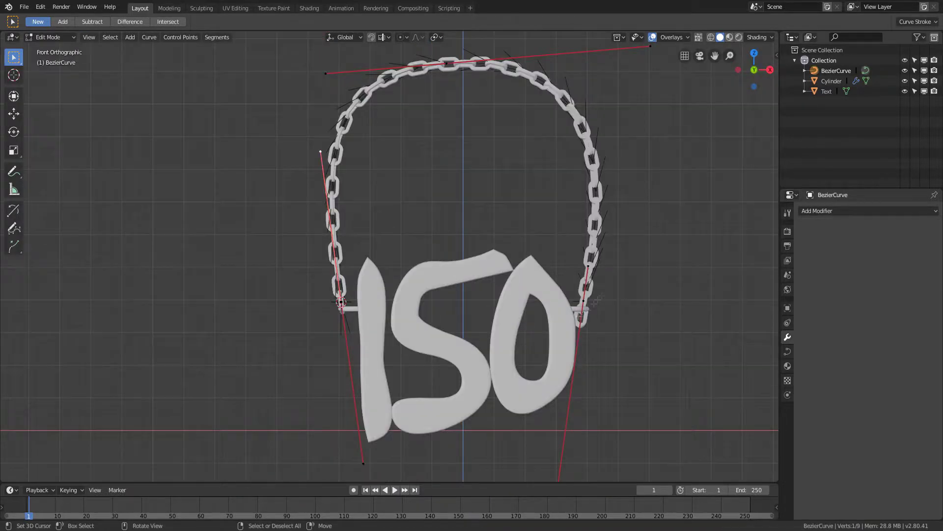
scroll(565, 246, up, 5)
key(g)
click(565, 244)
key(KP_3)
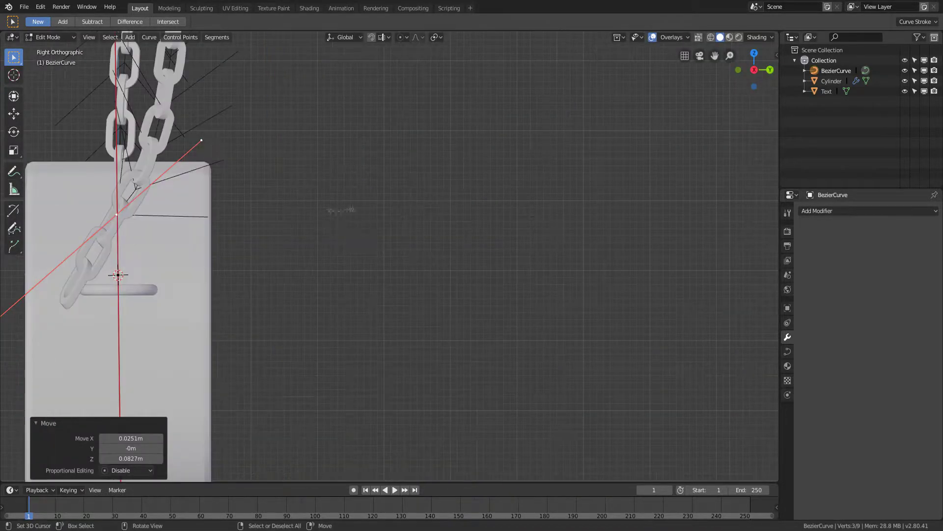
key(g)
click(225, 404)
Reposition the curve's lower point and another chain point so the arch meets the letters
shift+middle_drag(225, 405, 319, 314)
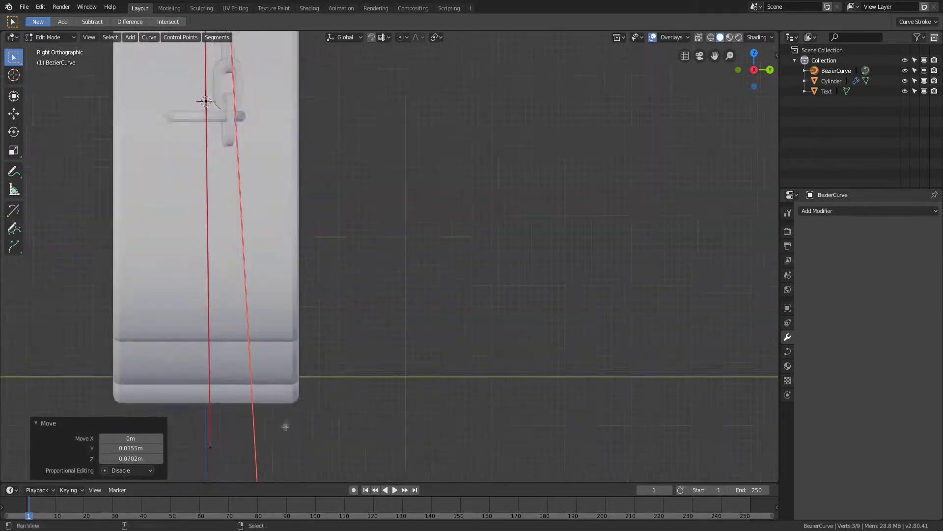
scroll(337, 411, down, 3)
key(g)
click(315, 59)
mouse_move(314, 59)
middle_down()
mouse_move(354, 168)
mouse_move(432, 210)
middle_up()
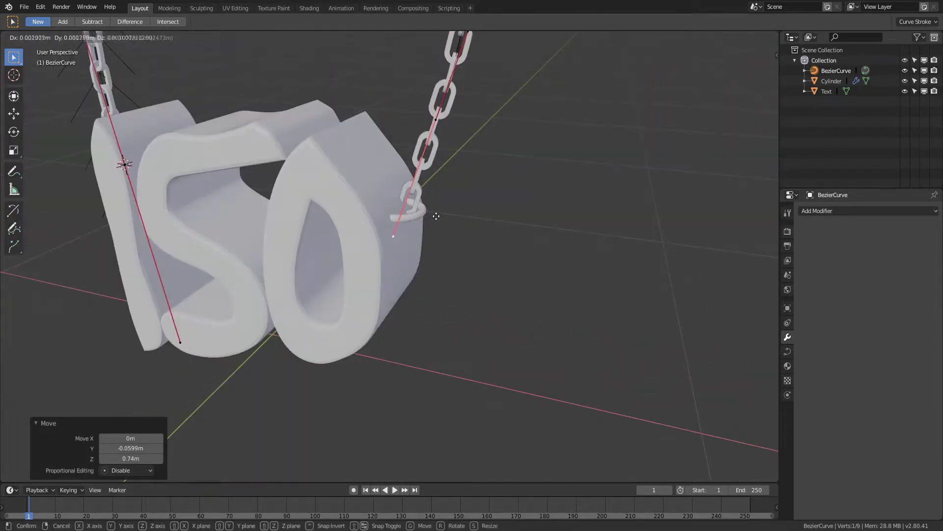
key(g)
click(464, 182)
mouse_move(465, 183)
middle_down()
mouse_move(444, 204)
mouse_move(479, 204)
mouse_move(522, 165)
middle_up()
Shift further curve points along X and set the right handle's position
key(g)
key(x)
click(445, 204)
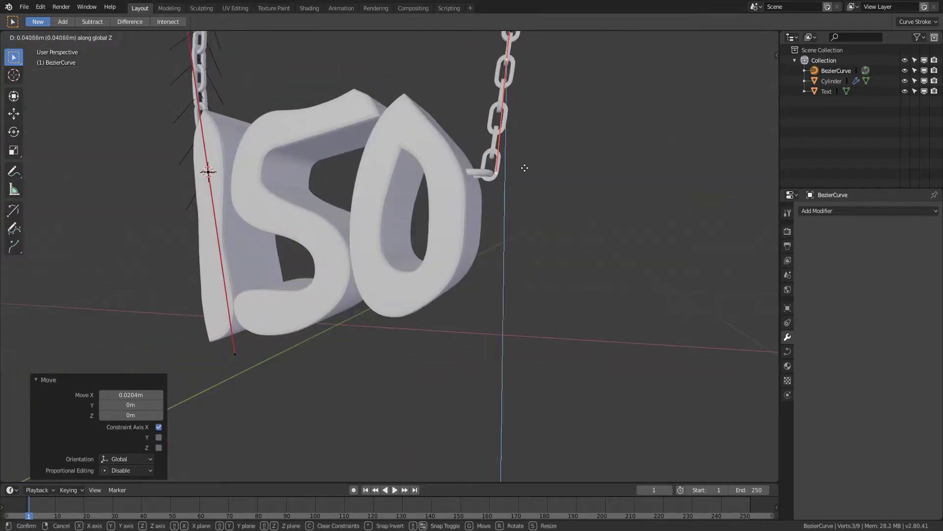
scroll(523, 165, down, 5)
key(g)
click(327, 98)
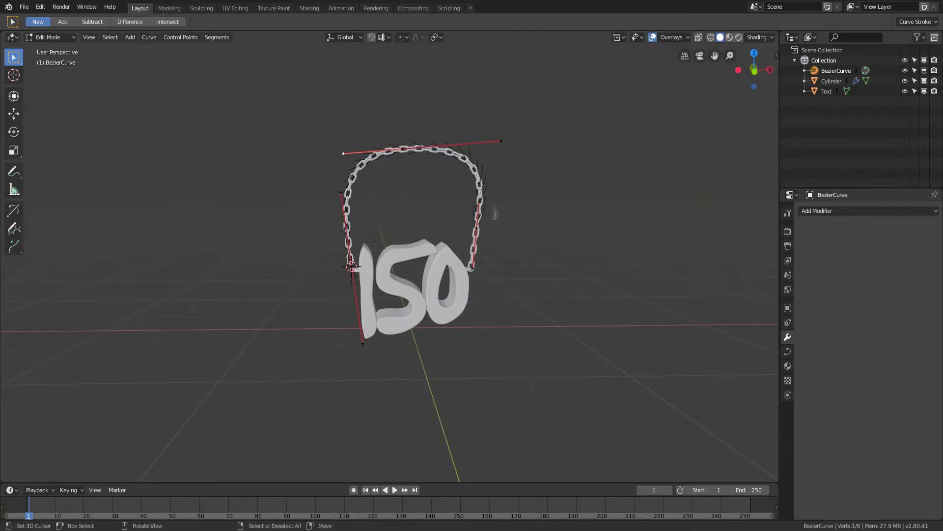
scroll(487, 206, up, 2)
scroll(487, 206, up, 3)
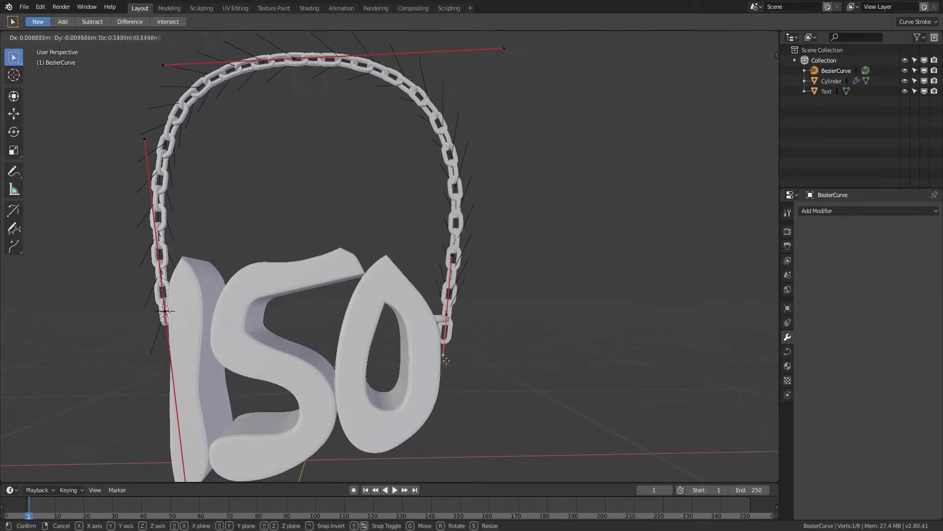
click(438, 207)
Adjust the remaining handles, one constrained to X, and return to Object Mode
scroll(439, 208, down, 1)
key(g)
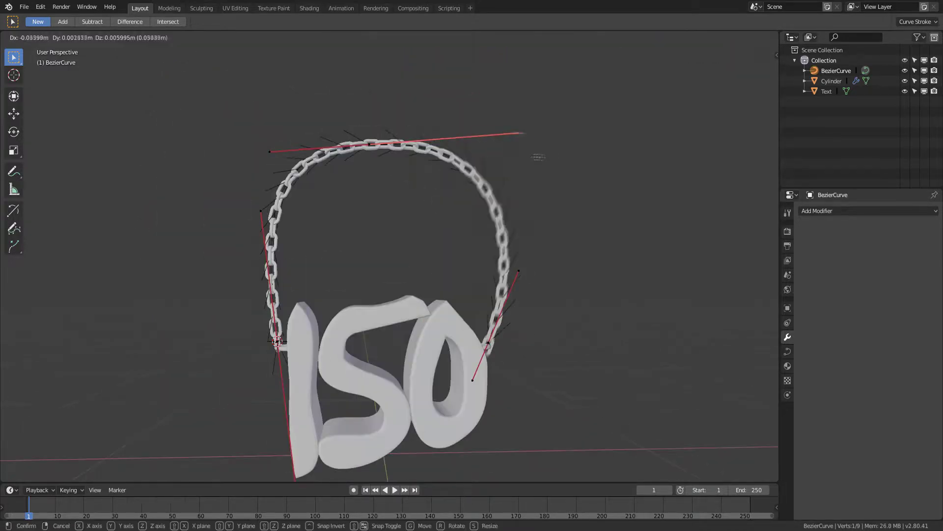
click(499, 141)
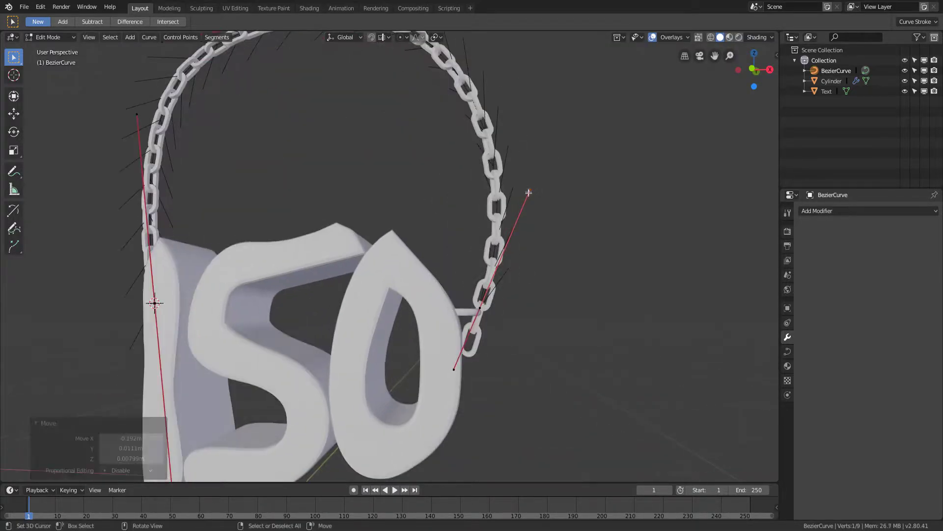
key(g)
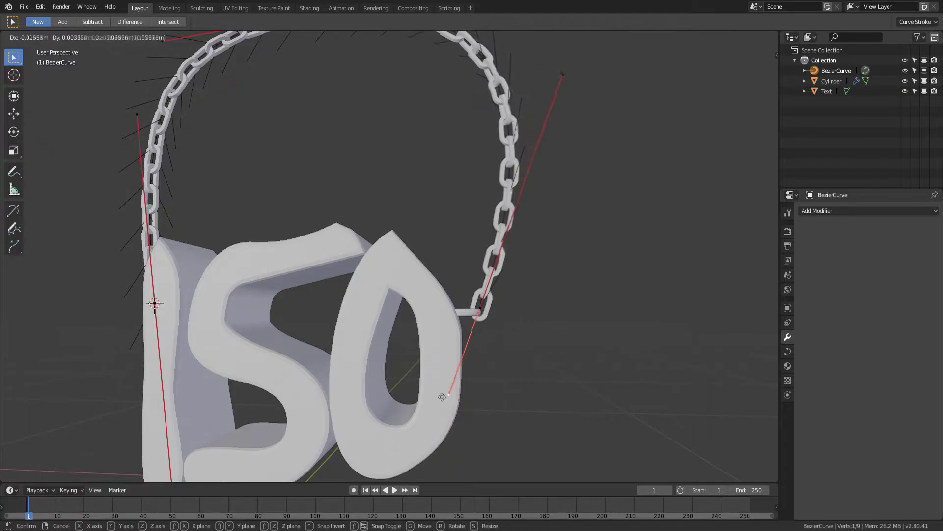
key(x)
click(502, 325)
scroll(502, 325, down, 3)
key(Tab)
Center the view on the pendant and bring up the Add Mesh menu
mouse_move(502, 325)
middle_down()
mouse_move(468, 274)
mouse_move(498, 294)
mouse_move(358, 306)
middle_up()
key(shift+c)
key(shift+a)
click(445, 317)
Add a small cube between the 1 and 5, flatten it in Z and rotate it diagonally
key(s)
click(547, 225)
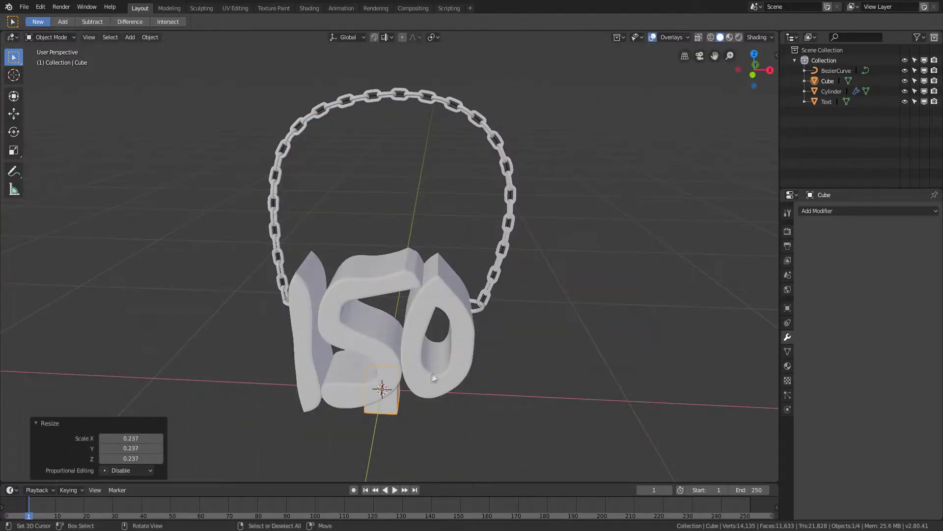
key(KP_1)
key(g)
click(491, 304)
scroll(492, 305, up, 4)
key(s)
key(z)
click(484, 315)
key(r)
Apply a Boolean modifier using Cube to the 150 text, then delete the cube
click(449, 242)
click(868, 211)
click(742, 257)
click(845, 260)
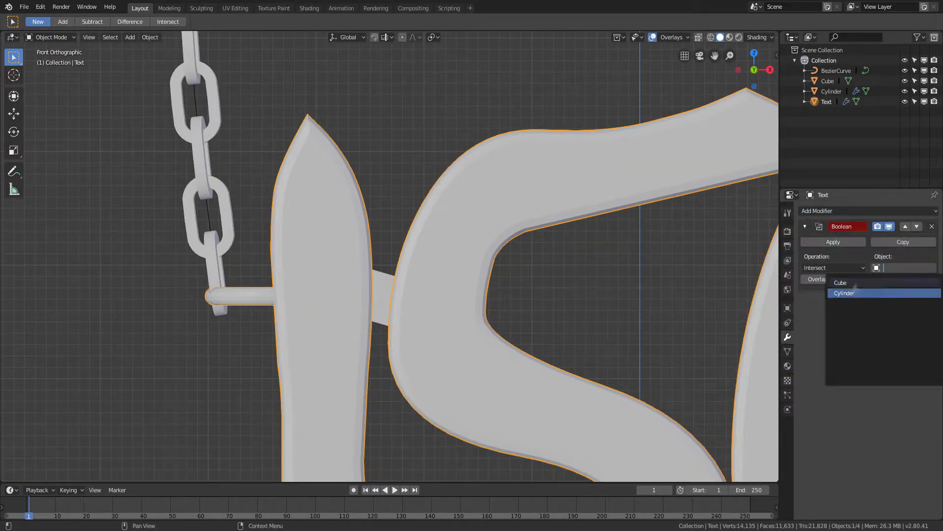
click(815, 278)
click(378, 294)
key(Delete)
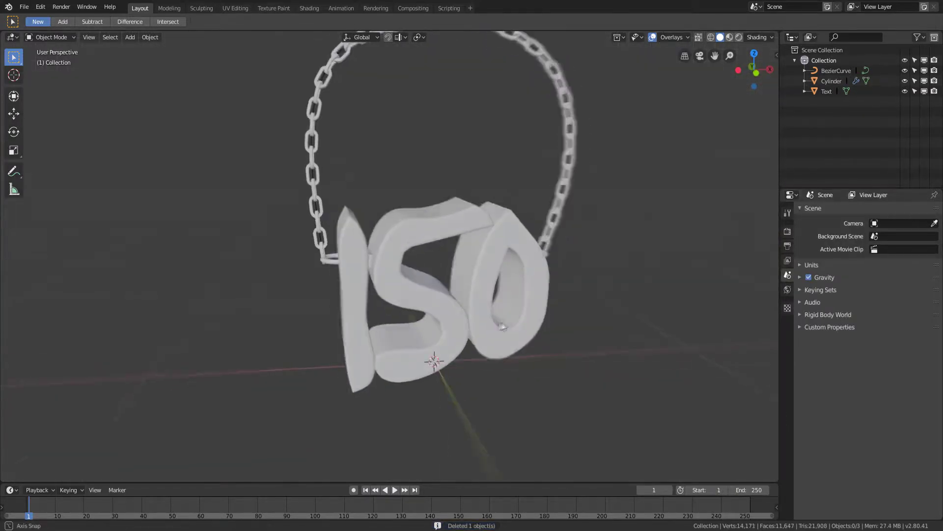
Save the scene as '026 - ornament_150.blend' and select the 150 text for sculpting
mouse_move(502, 319)
middle_down()
mouse_move(489, 352)
mouse_move(436, 294)
middle_up()
key(ctrl+s)
click(436, 294)
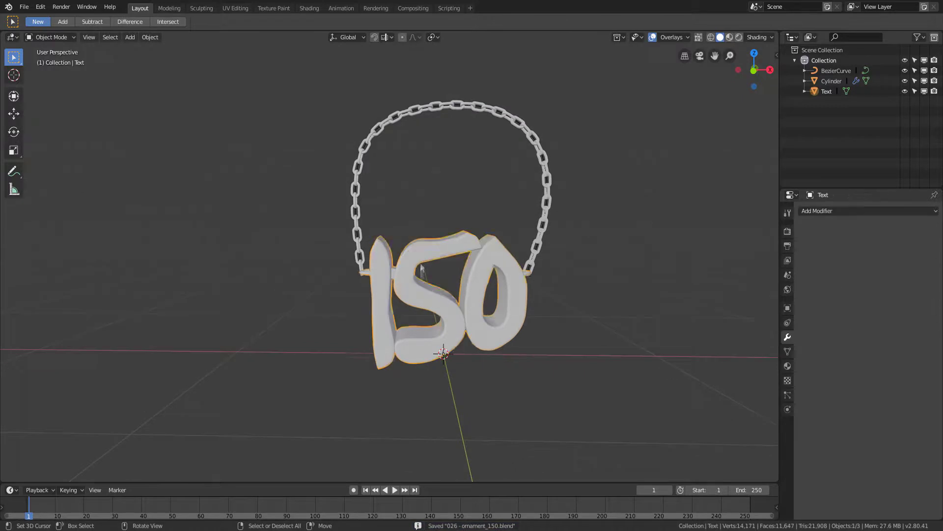
click(201, 8)
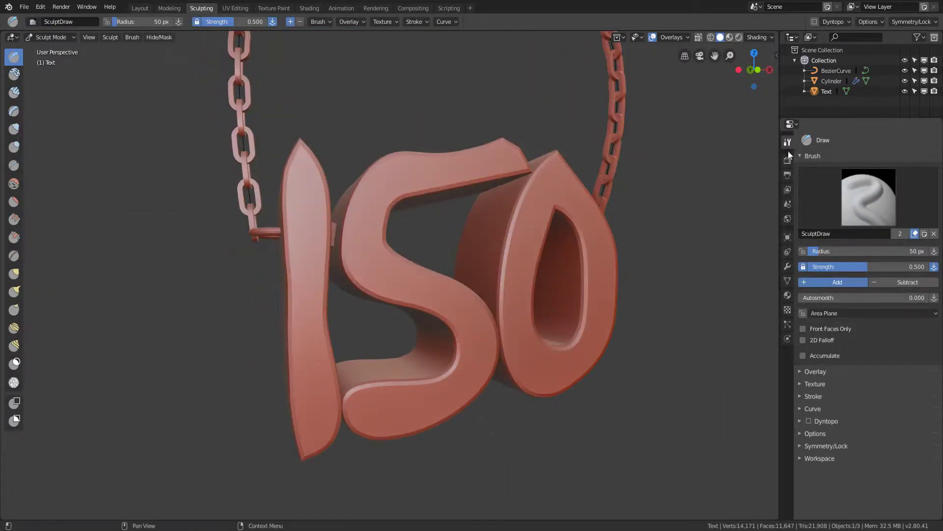
Enable Dyntopo on the 150 text and dent the edge of the 1 with a brush stroke
click(800, 422)
click(902, 447)
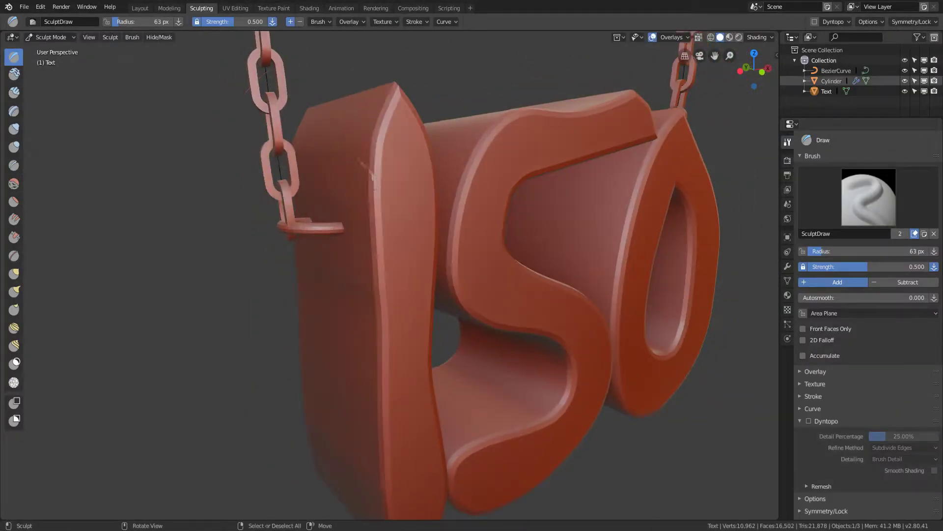
click(808, 420)
mouse_move(418, 285)
mouse_down()
mouse_move(392, 320)
mouse_move(395, 442)
mouse_up()
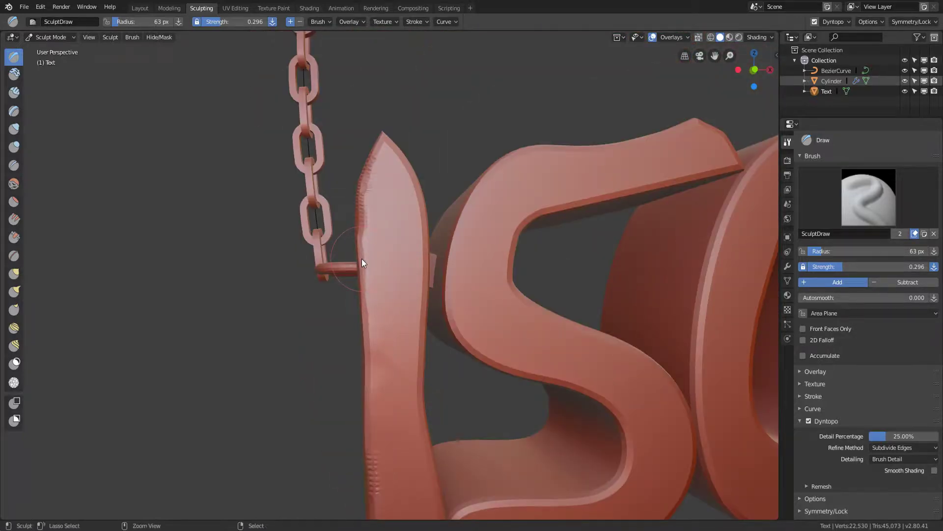
scroll(406, 290, up, 3)
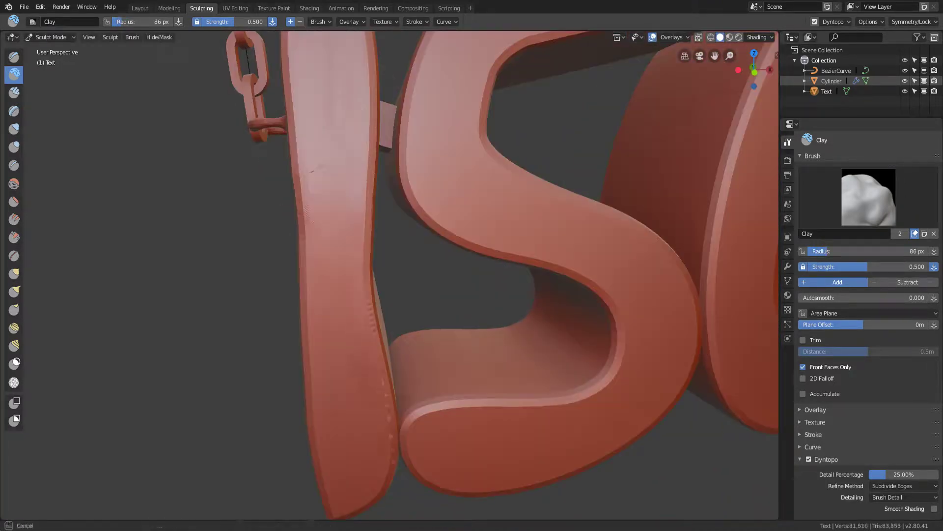
middle_drag(317, 402, 389, 374)
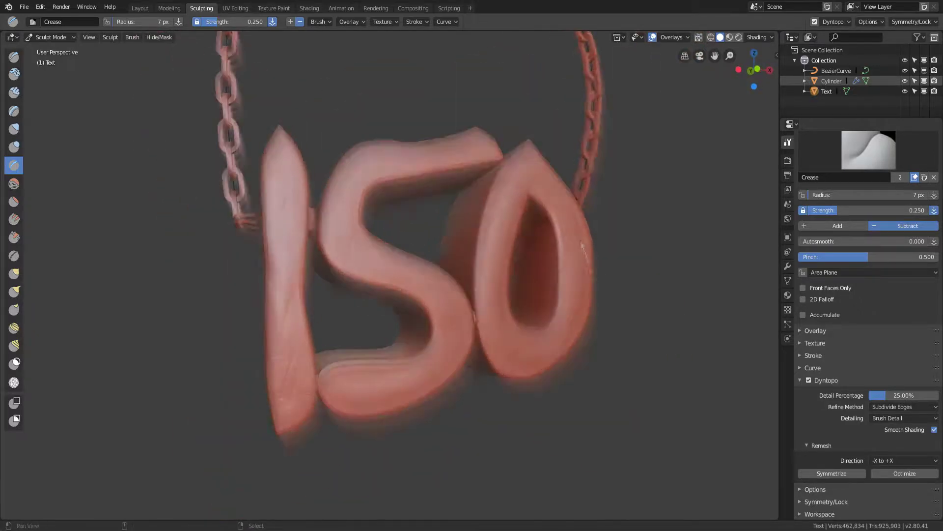
Enlarge the Crease brush to 14 px and work wrinkles across the 150 from several angles
middle_drag(319, 263, 369, 263)
key(f)
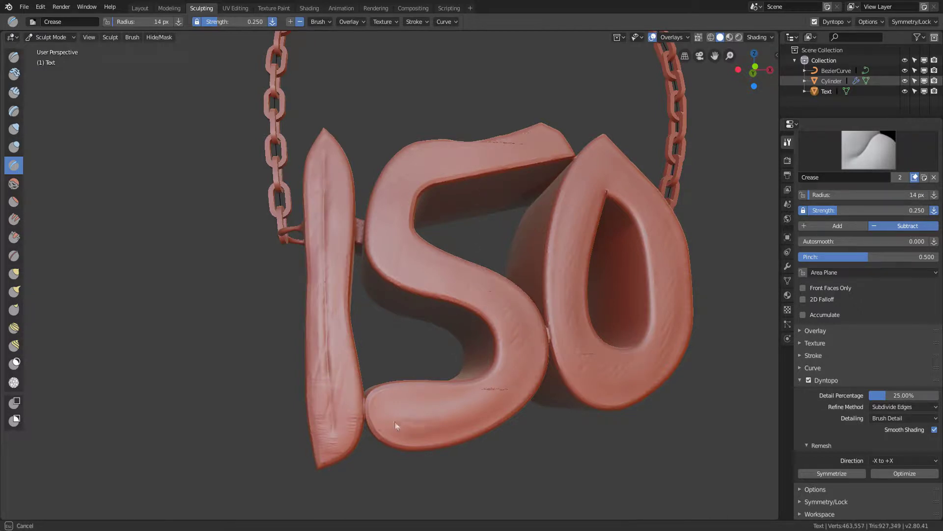
mouse_move(484, 393)
middle_down()
mouse_move(499, 330)
mouse_move(509, 330)
middle_up()
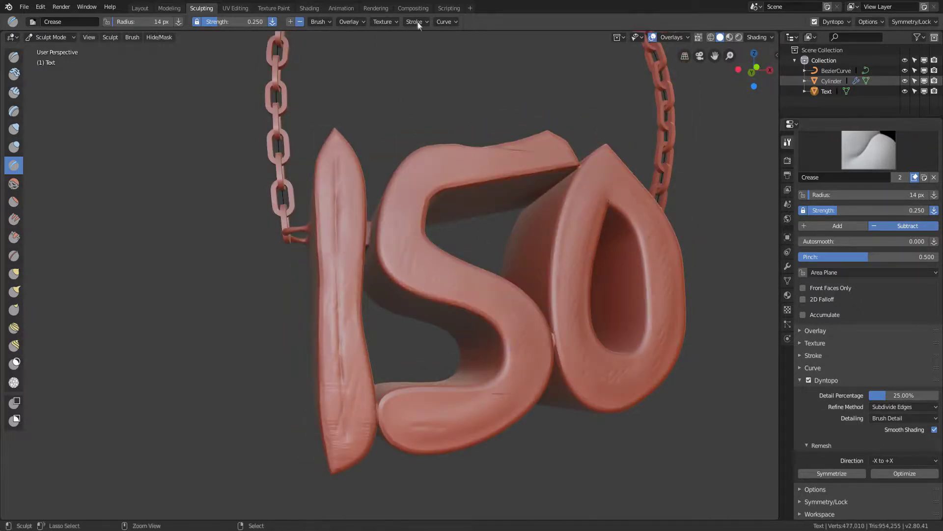
click(415, 21)
middle_drag(363, 432, 382, 436)
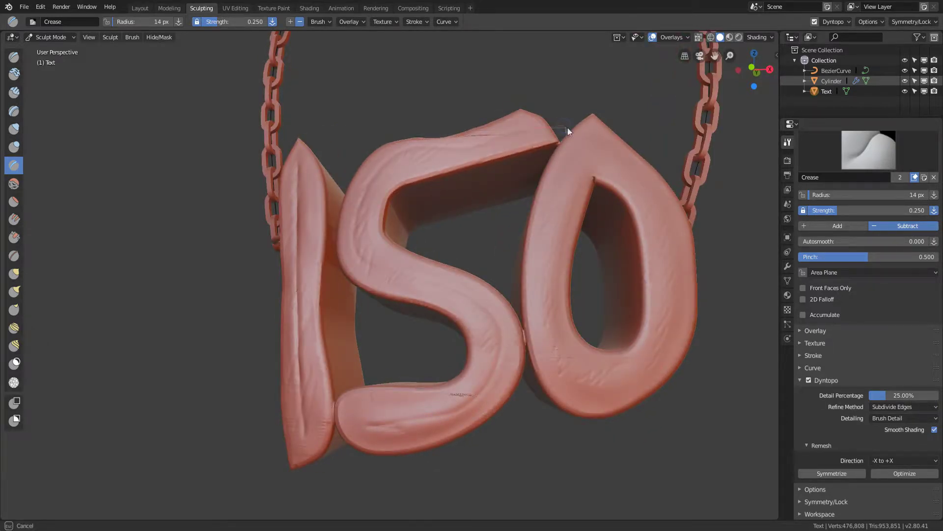
middle_drag(566, 130, 411, 309)
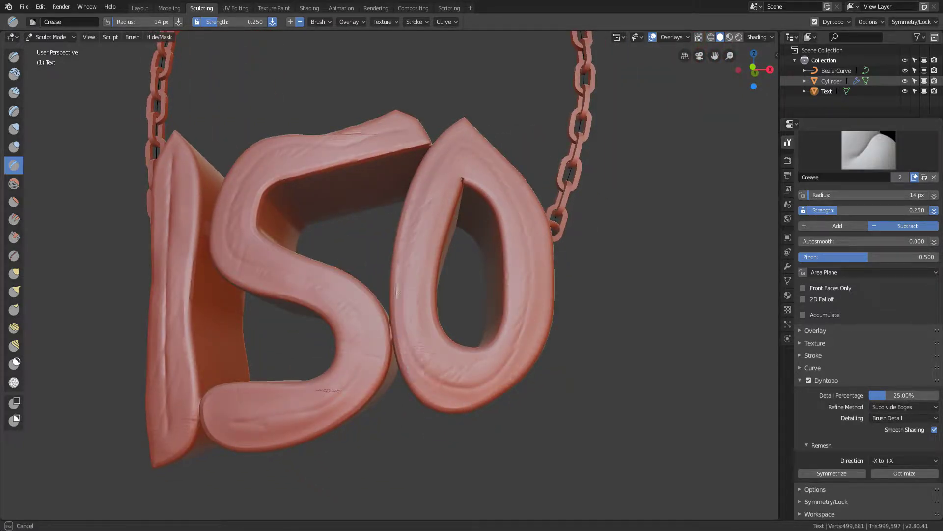
mouse_move(580, 314)
middle_down()
mouse_move(608, 315)
mouse_move(621, 295)
middle_up()
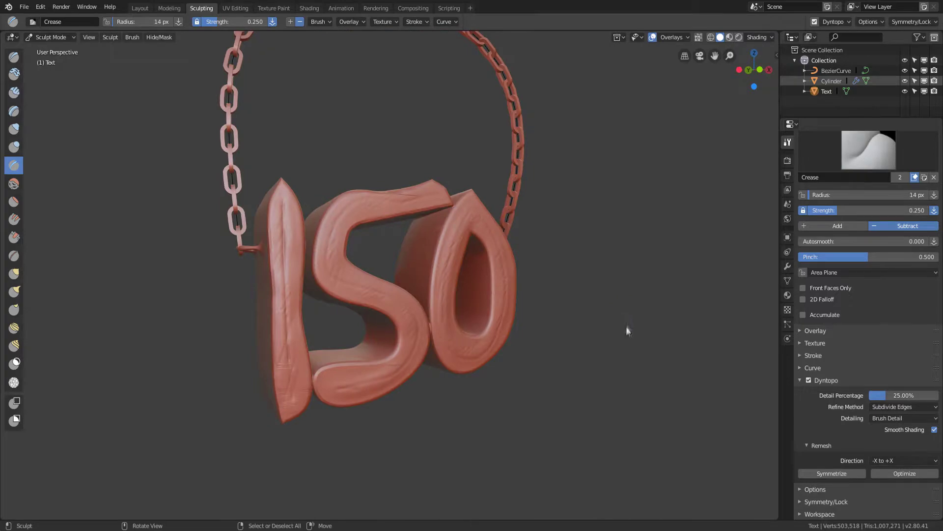
Cycle through viewport MatCaps, settle on a chrome one, and zoom in toward the 150
click(759, 37)
click(750, 93)
click(607, 194)
click(750, 93)
click(760, 167)
click(750, 94)
click(578, 129)
click(750, 94)
click(578, 160)
click(578, 192)
click(750, 93)
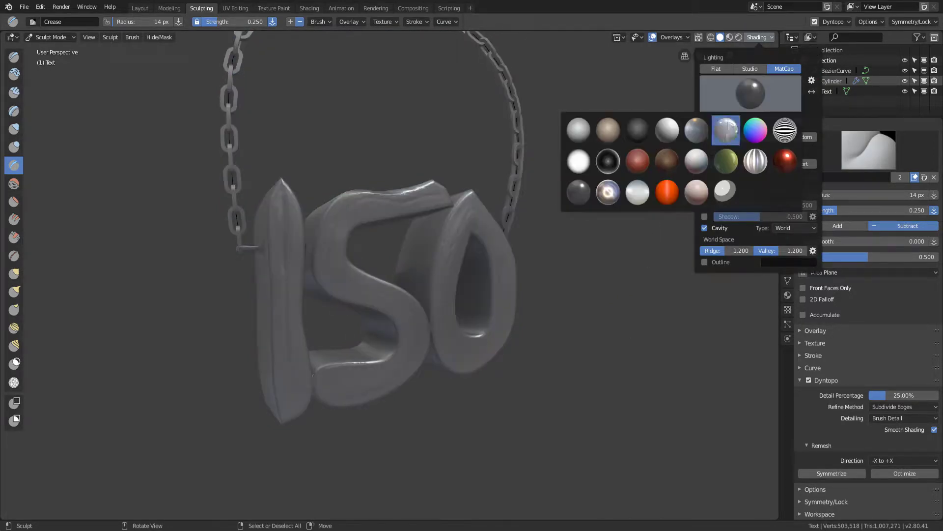
click(608, 192)
middle_drag(608, 192, 565, 221)
click(759, 37)
mouse_move(537, 265)
ctrl+middle_down()
mouse_move(537, 244)
mouse_move(586, 225)
mouse_move(489, 316)
ctrl+middle_up()
Build up Clay on the tag's sides and the front of the 5, then cut a crease into the letter
key(c)
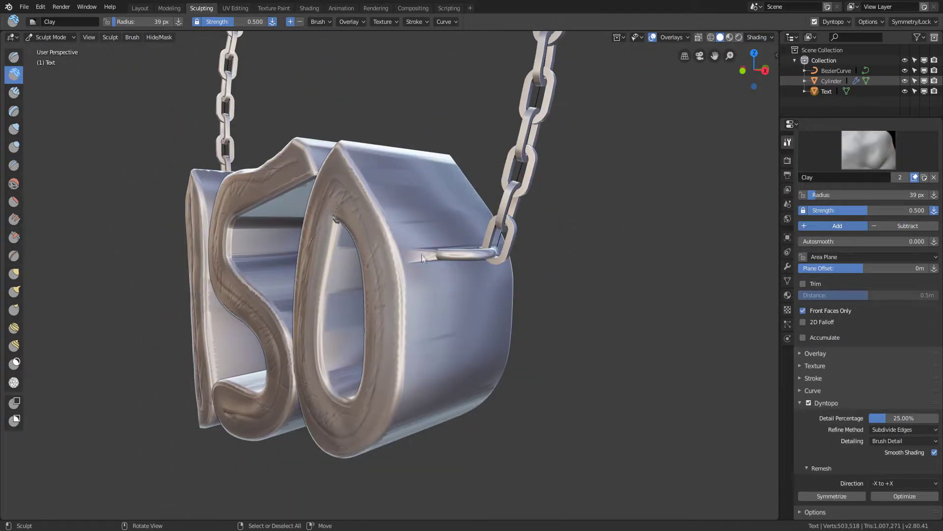
drag(423, 258, 435, 376)
middle_drag(435, 376, 471, 373)
mouse_move(406, 280)
middle_down()
mouse_move(434, 246)
mouse_move(491, 245)
middle_up()
drag(241, 339, 283, 376)
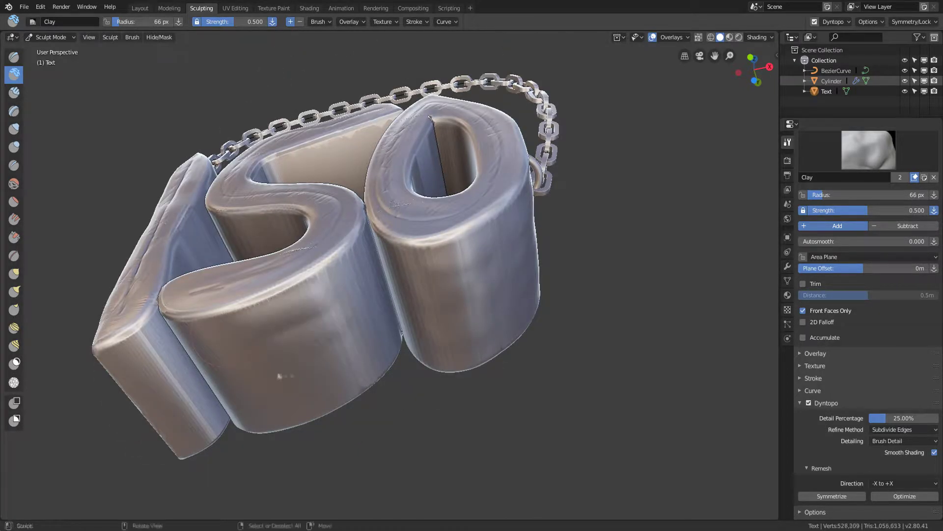
middle_drag(256, 319, 363, 169)
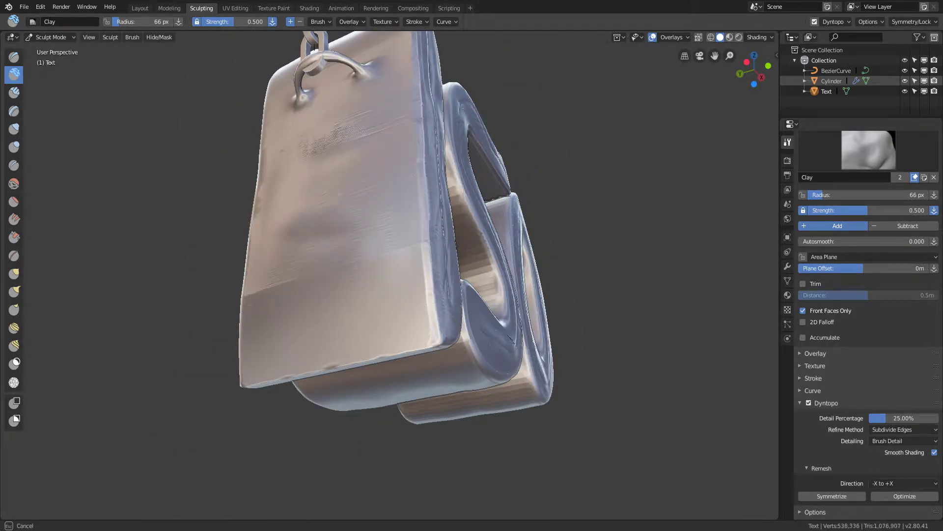
drag(292, 335, 366, 327)
mouse_move(366, 327)
middle_down()
mouse_move(412, 256)
mouse_move(447, 227)
middle_up()
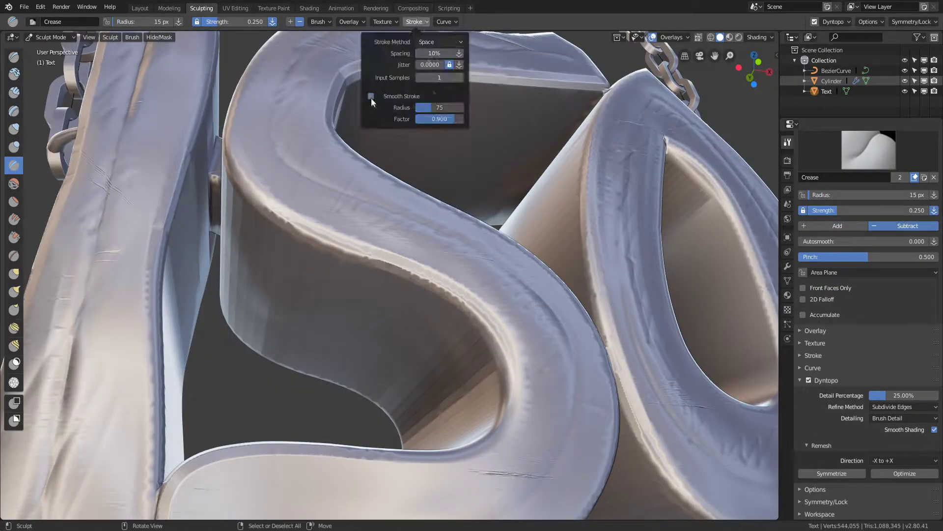
drag(391, 251, 377, 302)
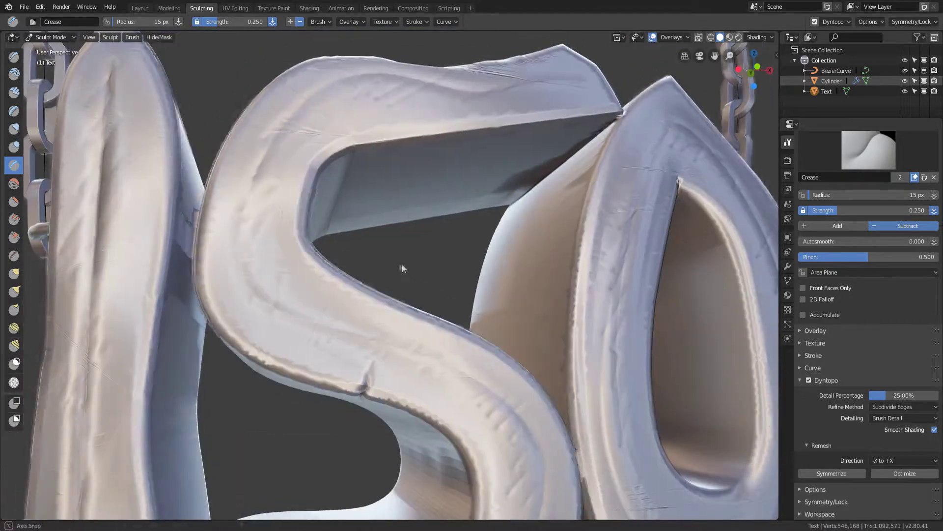
Extend the crease along the 5 and deepen the diagonal crease on the 0
middle_drag(401, 263, 206, 287)
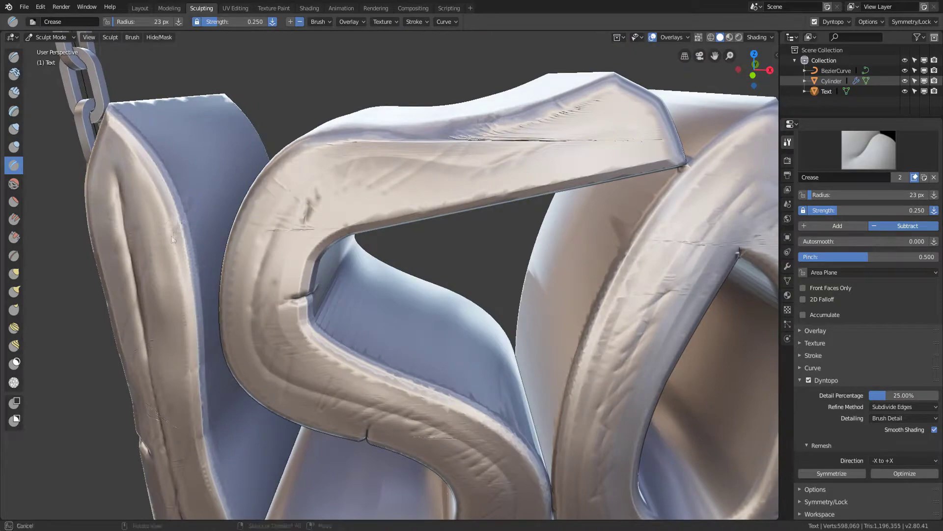
drag(190, 204, 178, 232)
key(p)
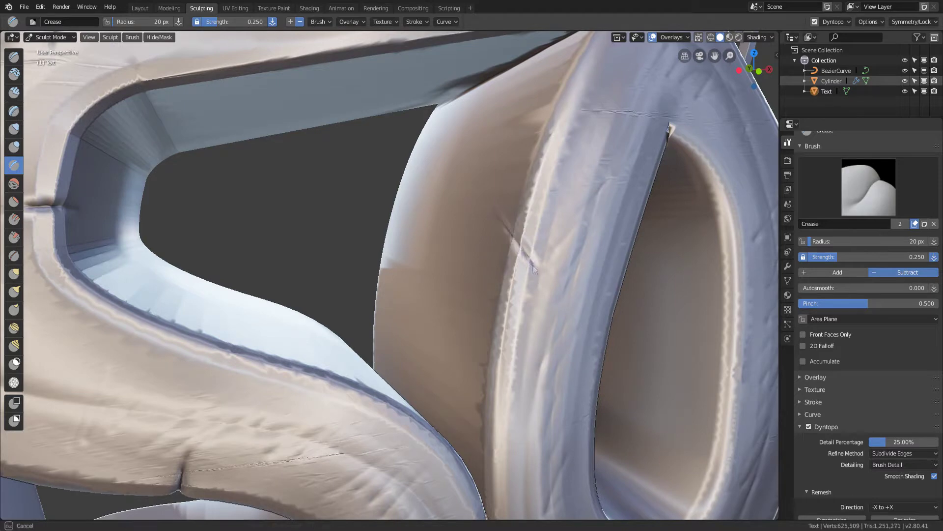
drag(497, 214, 535, 267)
At 7 px, add thin short crease cuts across the 0
key(f)
drag(517, 187, 560, 271)
middle_drag(560, 271, 585, 261)
drag(523, 309, 513, 275)
mouse_move(513, 276)
middle_down()
mouse_move(512, 320)
mouse_move(464, 287)
middle_up()
At 6 px, scatter small scratch creases around the 0 and near its bottom
key(f)
drag(511, 279, 488, 297)
middle_drag(488, 298, 388, 198)
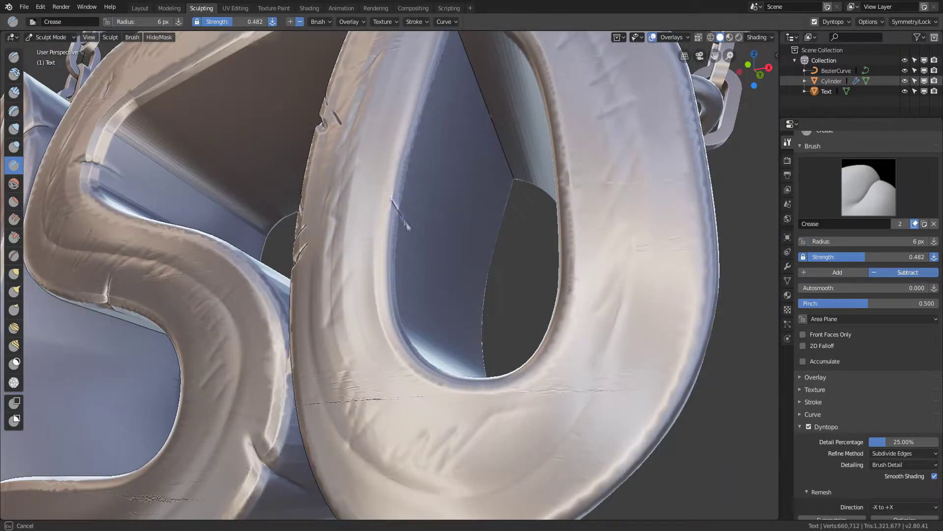
drag(389, 317, 400, 325)
mouse_move(401, 325)
middle_down()
mouse_move(448, 378)
mouse_move(435, 398)
middle_up()
mouse_move(435, 398)
mouse_down()
mouse_move(452, 388)
mouse_move(472, 423)
mouse_up()
middle_drag(472, 422, 547, 337)
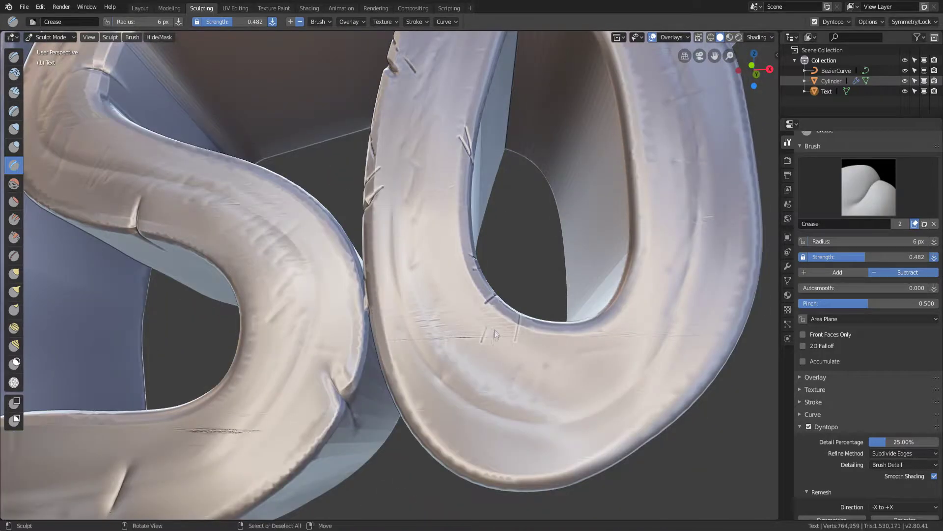
Cut a longer 23 px crease into the 0 and pinch it sharper
key(f)
middle_drag(442, 458, 514, 335)
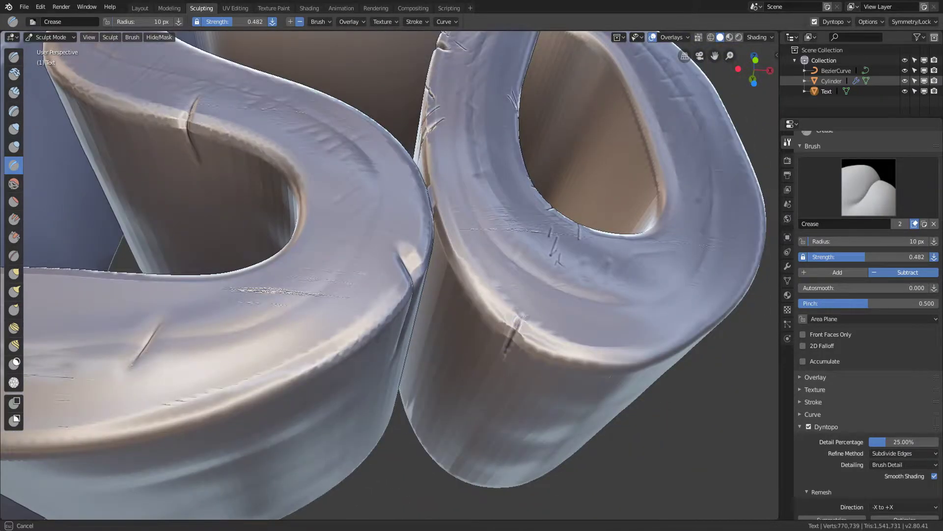
middle_drag(442, 294, 491, 261)
scroll(490, 258, down, 4)
key(f)
drag(465, 263, 496, 319)
key(p)
drag(472, 280, 496, 321)
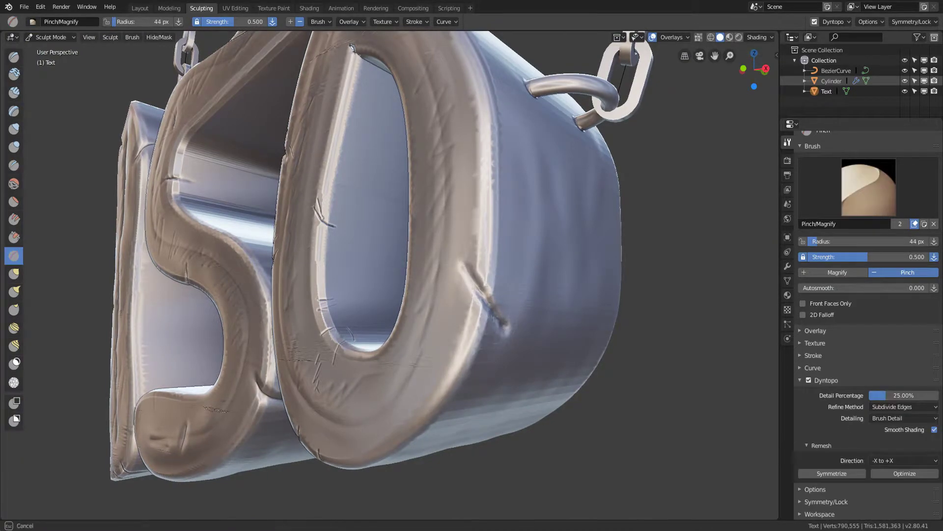
Switch back to the Crease brush and move the view in close to the 0
mouse_move(531, 254)
middle_down()
mouse_move(570, 280)
mouse_move(477, 255)
mouse_move(492, 245)
middle_up()
key(shift+c)
scroll(491, 245, up, 3)
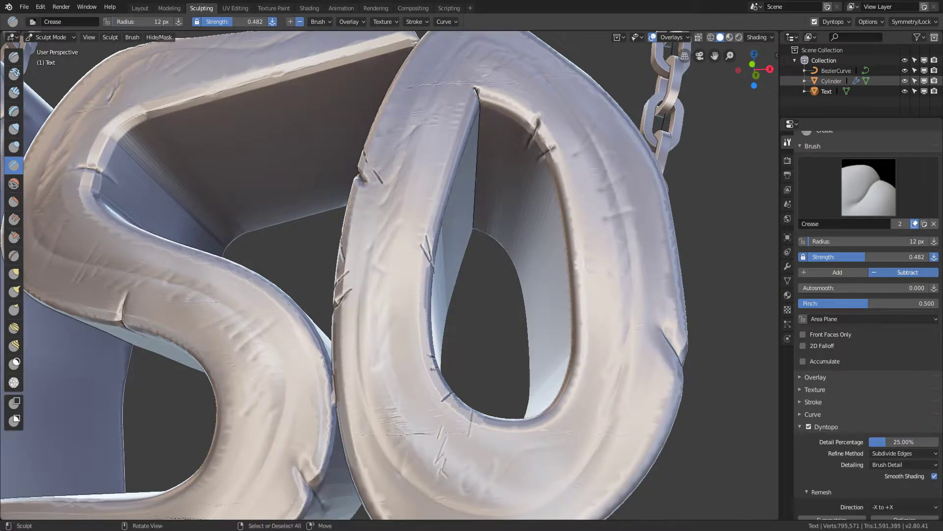
mouse_move(566, 297)
middle_down()
mouse_move(577, 303)
mouse_move(425, 271)
mouse_move(360, 235)
middle_up()
scroll(574, 302, up, 3)
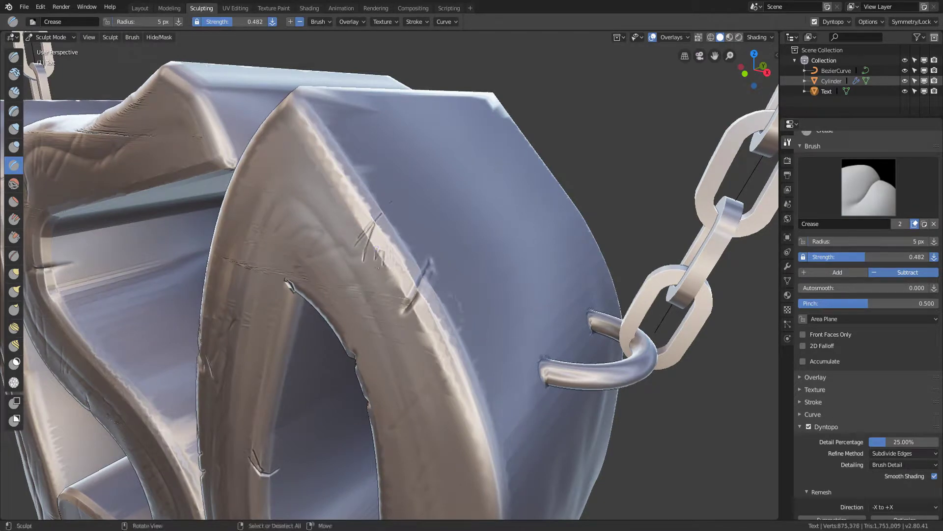
mouse_move(359, 234)
middle_down()
mouse_move(393, 197)
mouse_move(417, 98)
middle_up()
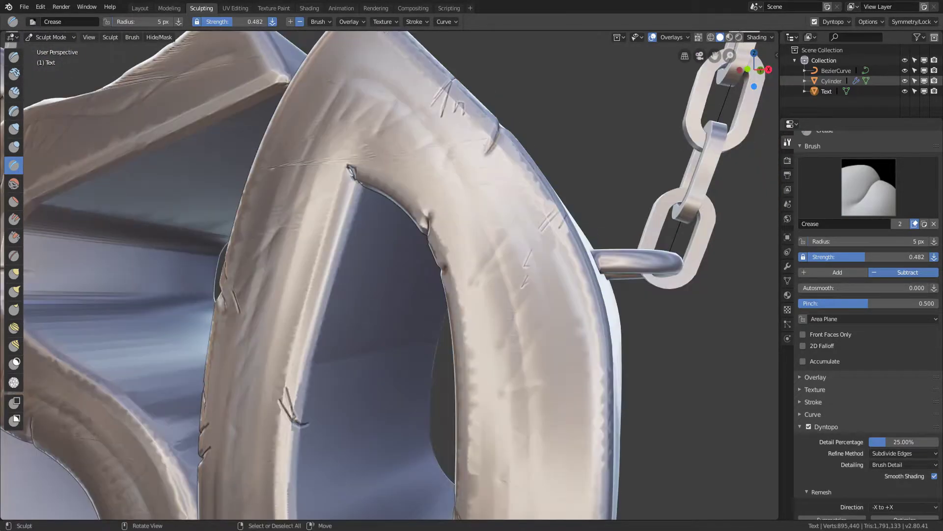
Set the stroke method to Line and draw straight creases across the 0
click(414, 21)
click(431, 41)
click(438, 111)
drag(479, 176, 461, 242)
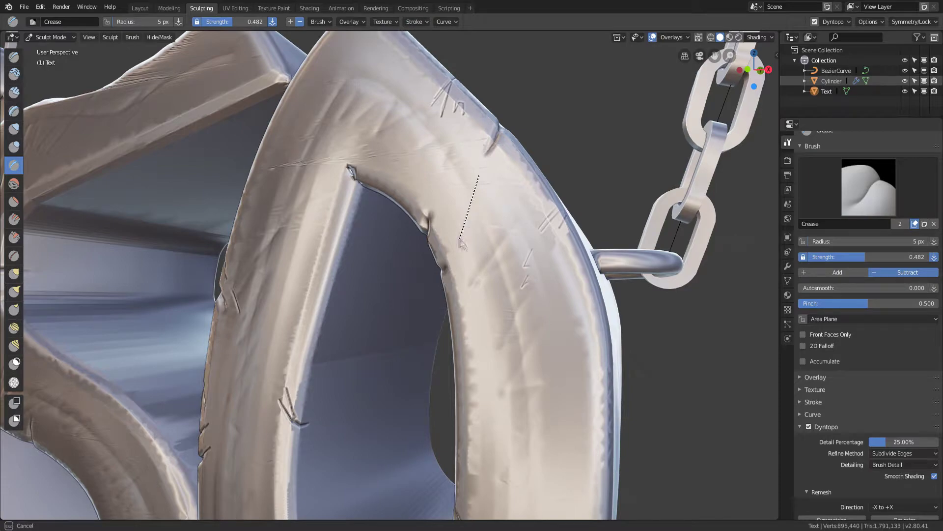
middle_drag(497, 302, 450, 412)
drag(449, 412, 511, 362)
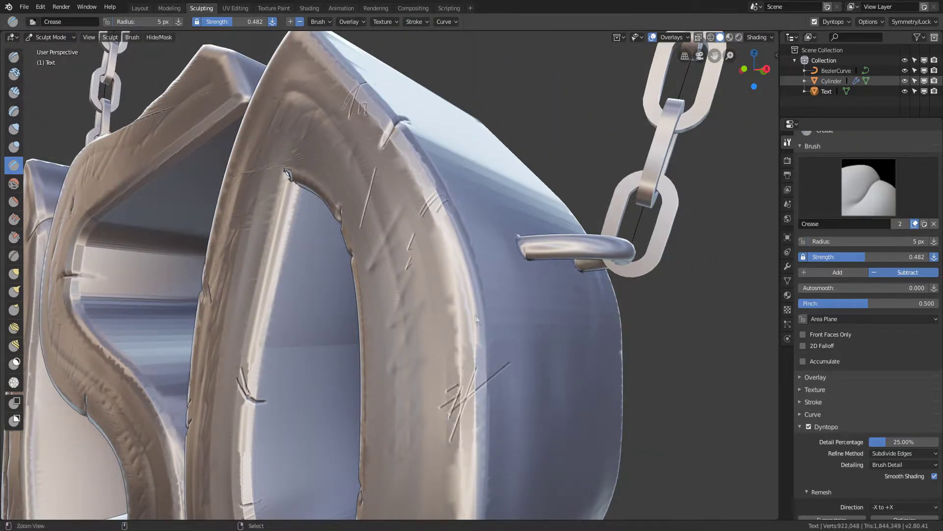
middle_drag(511, 362, 393, 333)
drag(393, 333, 423, 254)
Lower the Crease brush strength to 0.619 and crease a straight line across the letters
scroll(416, 346, down, 3)
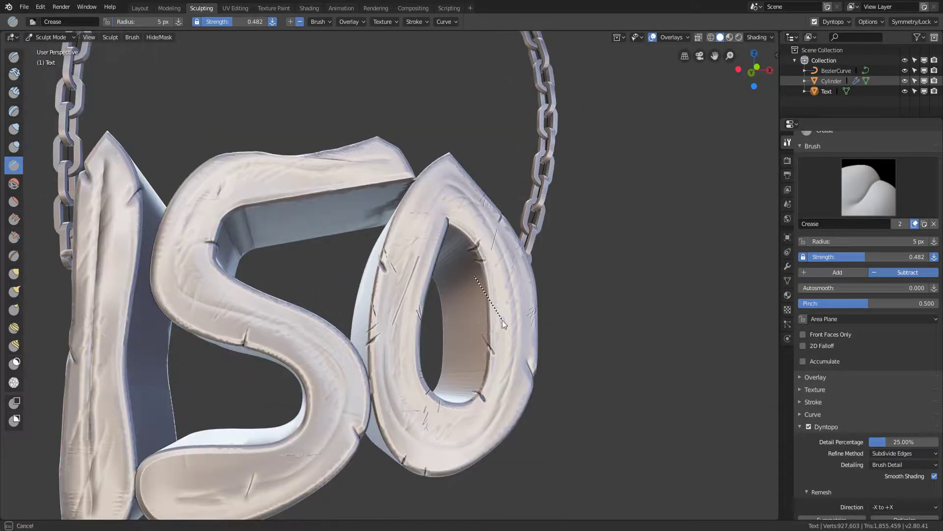
middle_drag(415, 346, 283, 358)
key(shift+f)
click(284, 331)
drag(284, 331, 270, 358)
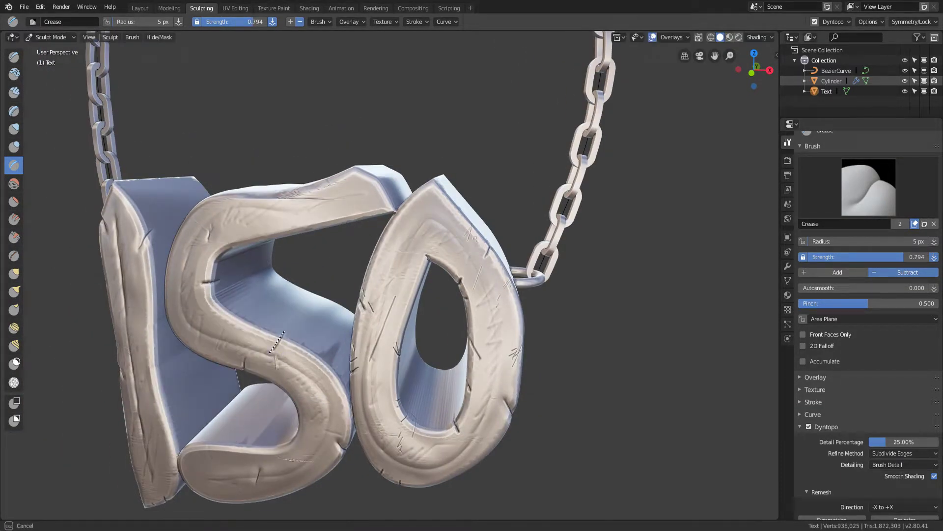
middle_drag(299, 369, 173, 311)
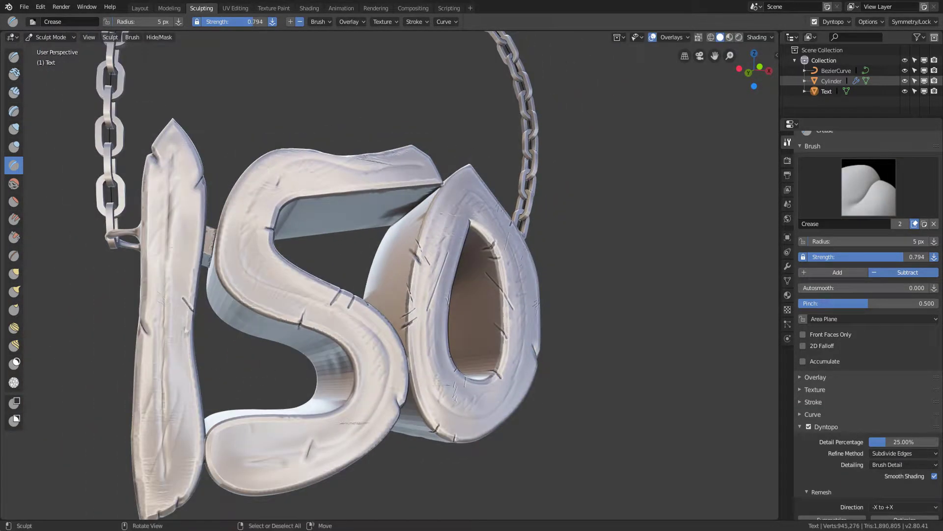
middle_drag(212, 375, 227, 354)
key(shift+f)
click(216, 361)
Reduce stroke spacing to 1% and crease straight lines along the S
click(414, 22)
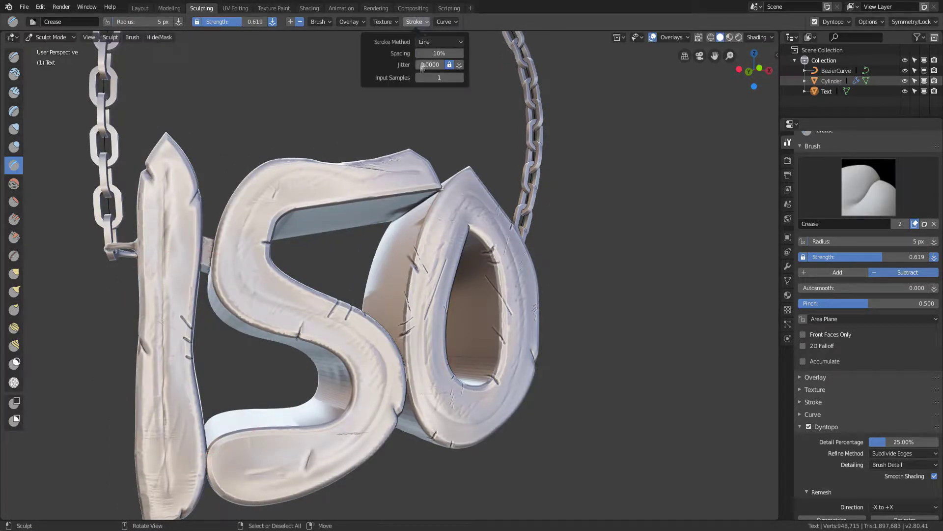
click(414, 22)
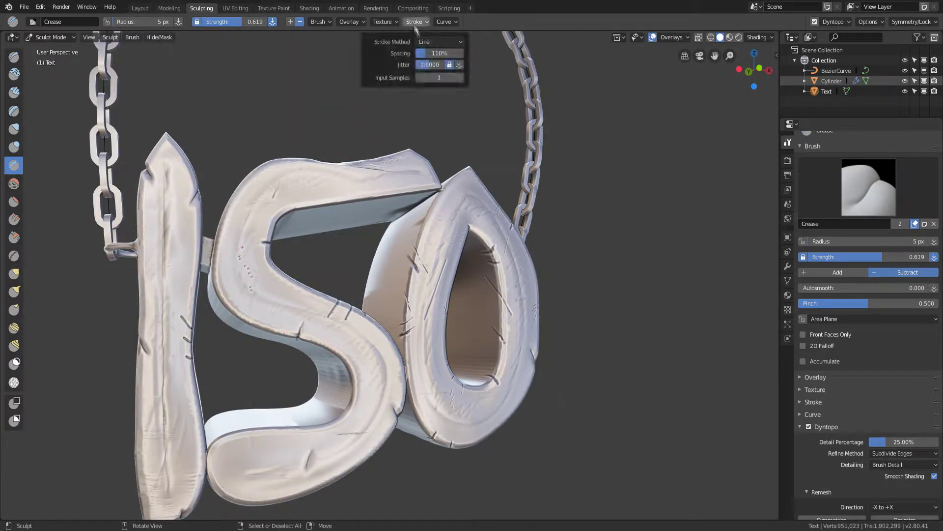
drag(311, 328, 311, 328)
middle_drag(310, 328, 325, 295)
click(414, 22)
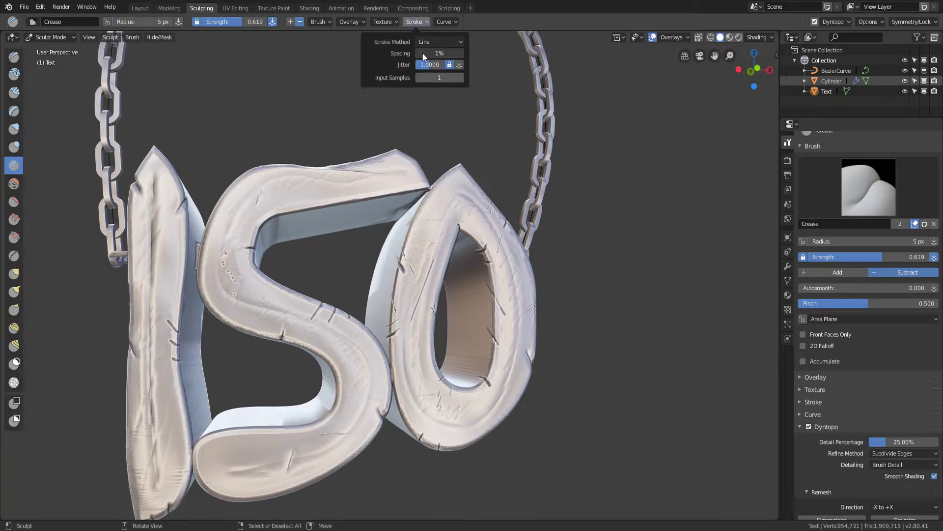
drag(304, 339, 303, 339)
key(KP_1)
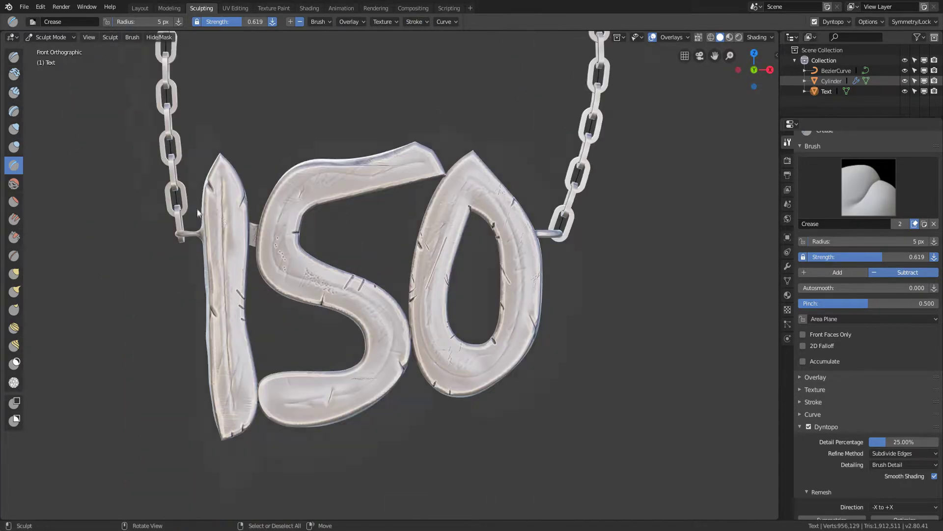
Crease a line down the 1 and enlarge the brush radius to 13 px
drag(233, 417, 280, 404)
click(421, 25)
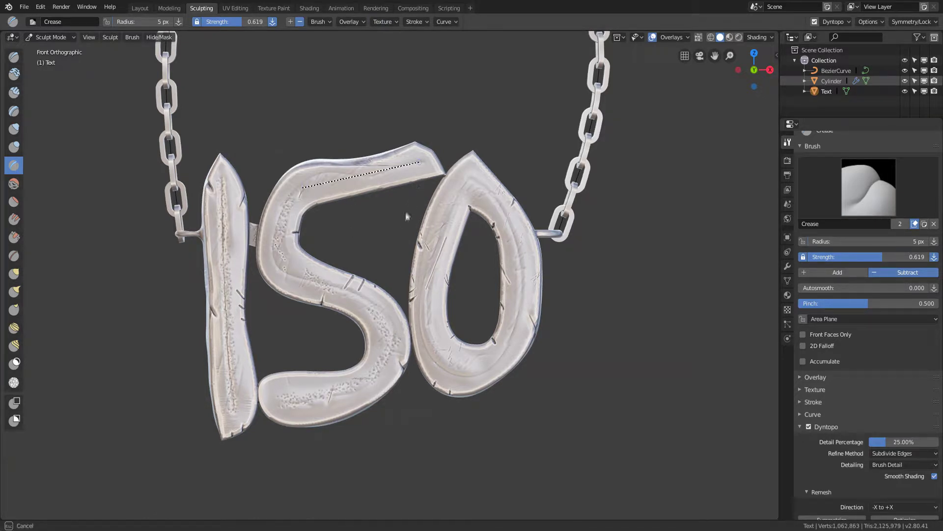
key(f)
click(430, 294)
Carve 13 px crease grooves along the inner sides of the 0 and the bottom of the S
drag(427, 290, 470, 194)
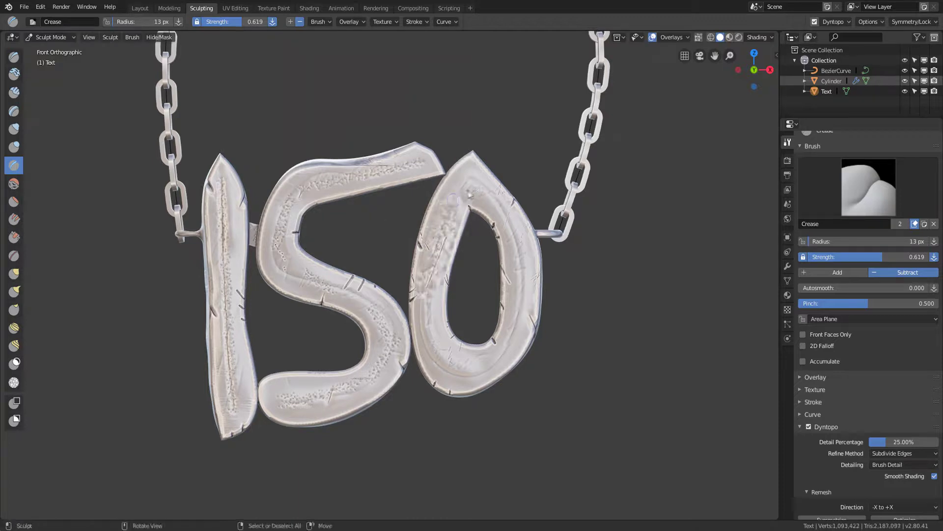
drag(515, 241, 515, 241)
mouse_move(519, 253)
mouse_down()
mouse_move(516, 324)
mouse_move(429, 359)
mouse_move(429, 371)
mouse_up()
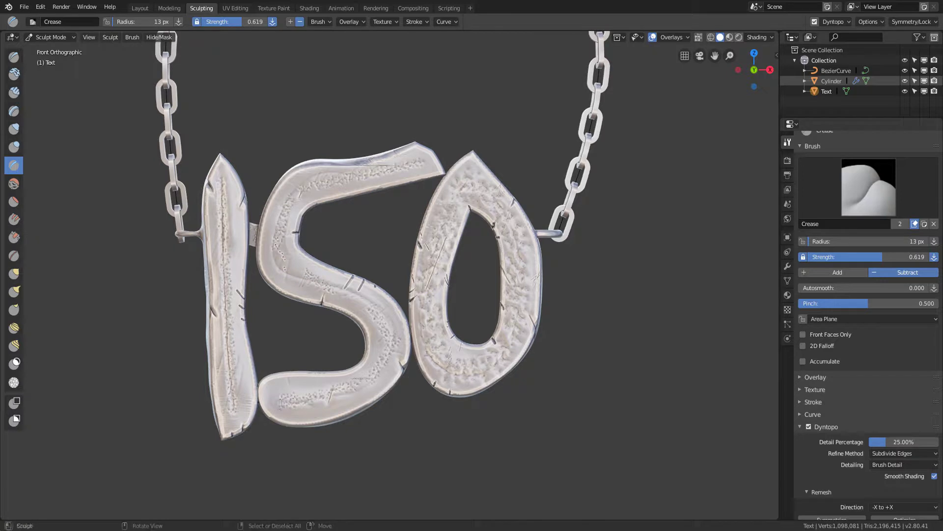
drag(372, 386, 373, 386)
Crease long grooves down the 1 and along the S, then nudge a chain end point along Y
drag(223, 185, 230, 413)
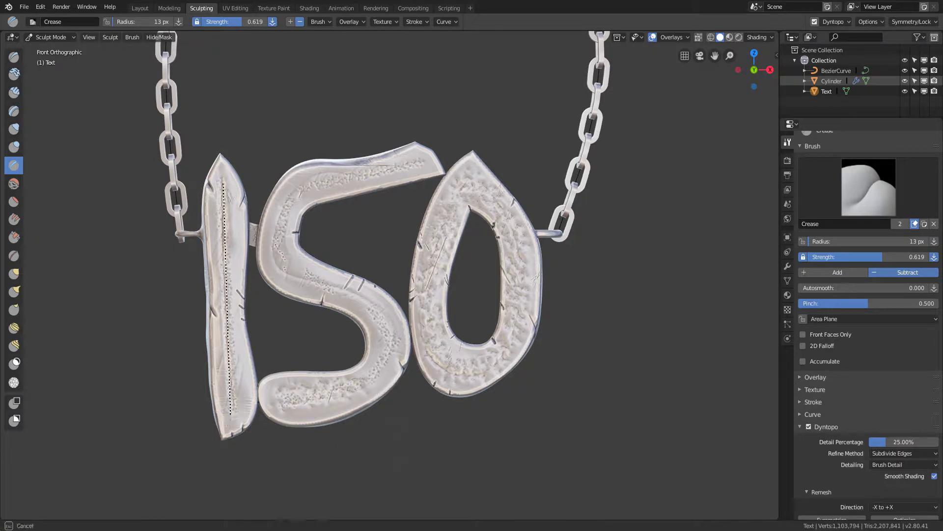
drag(245, 275, 245, 275)
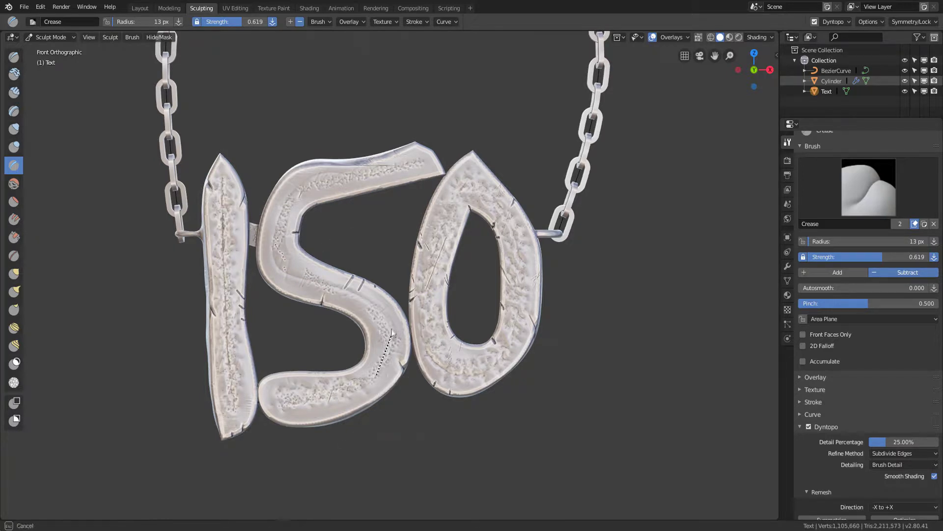
drag(289, 275, 289, 276)
drag(282, 268, 273, 226)
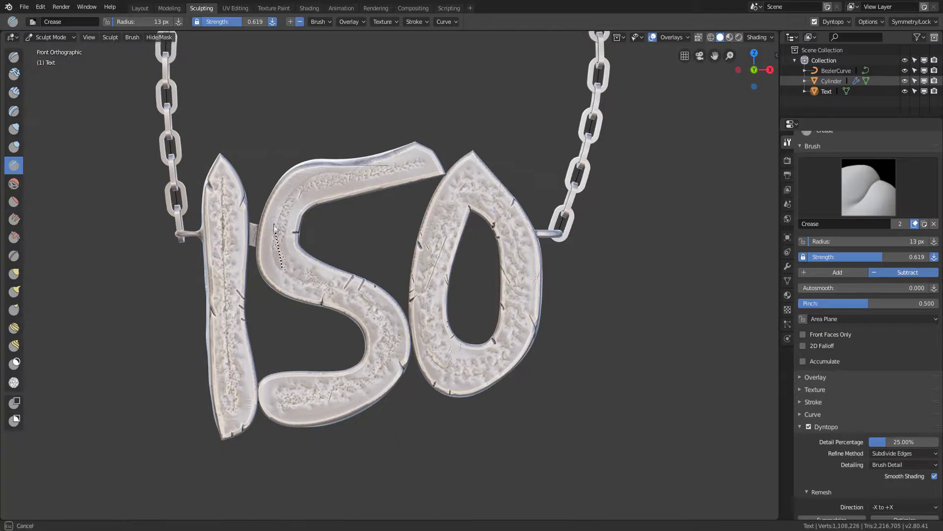
drag(419, 181, 419, 180)
mouse_move(419, 181)
middle_down()
mouse_move(403, 251)
mouse_move(324, 148)
middle_up()
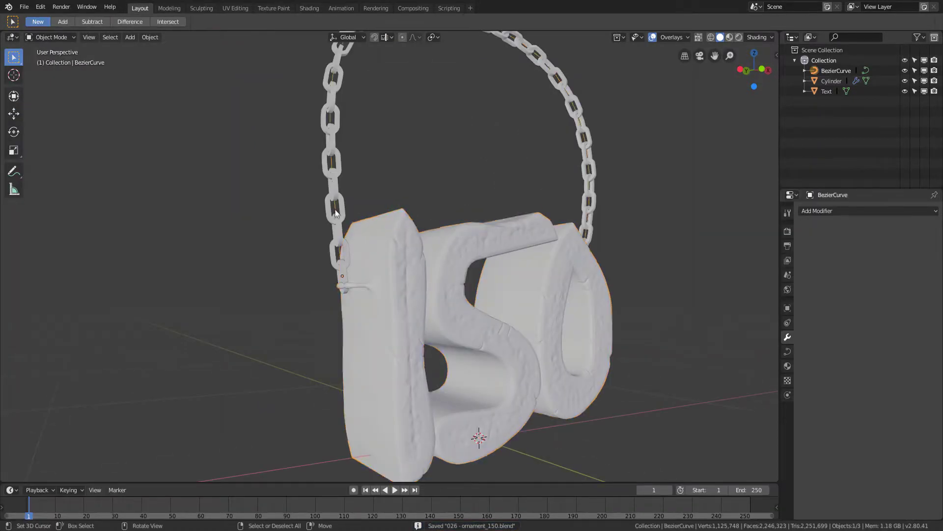
mouse_move(337, 269)
middle_down()
mouse_move(373, 246)
mouse_move(522, 229)
mouse_move(639, 251)
middle_up()
Move the chain end point along Y and Z so it meets the letters
key(g)
key(y)
key(g)
key(y)
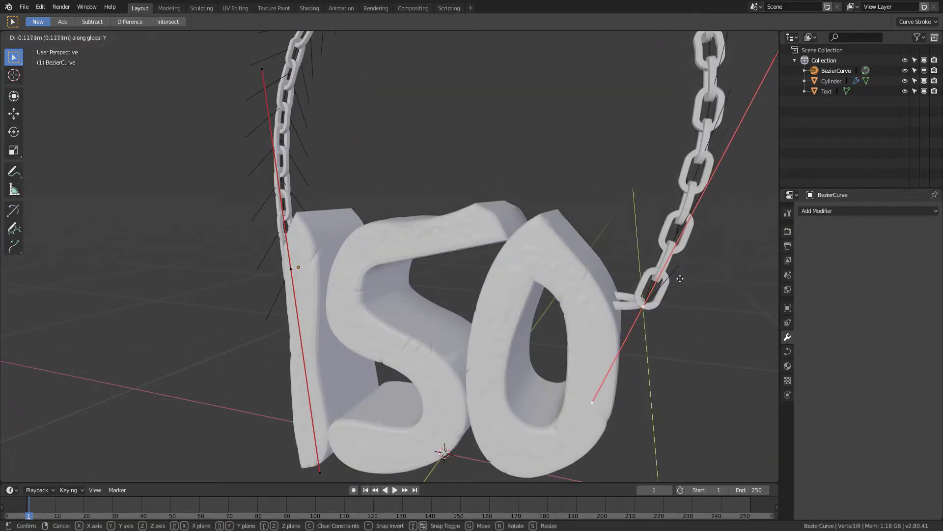
click(682, 270)
key(g)
key(z)
click(680, 278)
middle_drag(680, 279, 680, 270)
Nudge the chain point once more along Y and exit curve Edit Mode
key(g)
key(y)
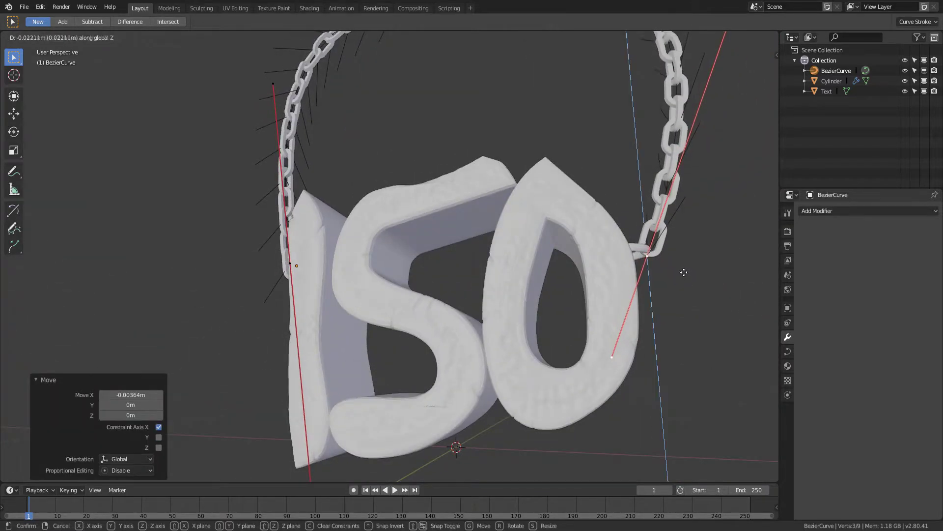
click(679, 270)
key(Tab)
middle_drag(680, 271, 638, 197)
scroll(639, 197, down, 2)
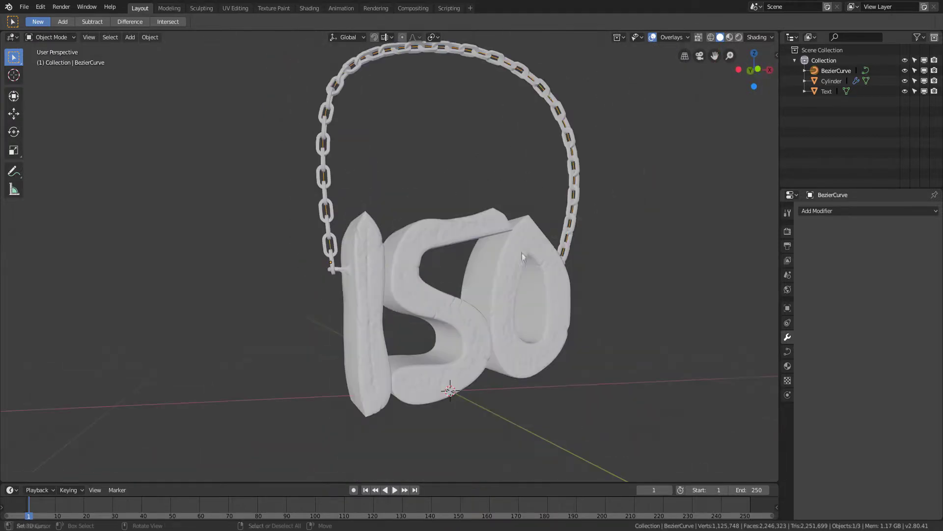
Enable Cavity viewport shading so the creases stand out, and add a camera
click(761, 37)
click(704, 227)
mouse_move(663, 206)
middle_down()
mouse_move(531, 216)
mouse_move(499, 231)
mouse_move(514, 375)
middle_up()
scroll(515, 374, up, 2)
key(shift+a)
click(514, 375)
Look through the new camera and set the output resolution to 2000×2000 px
key(ctrl+alt+KP_0)
click(787, 245)
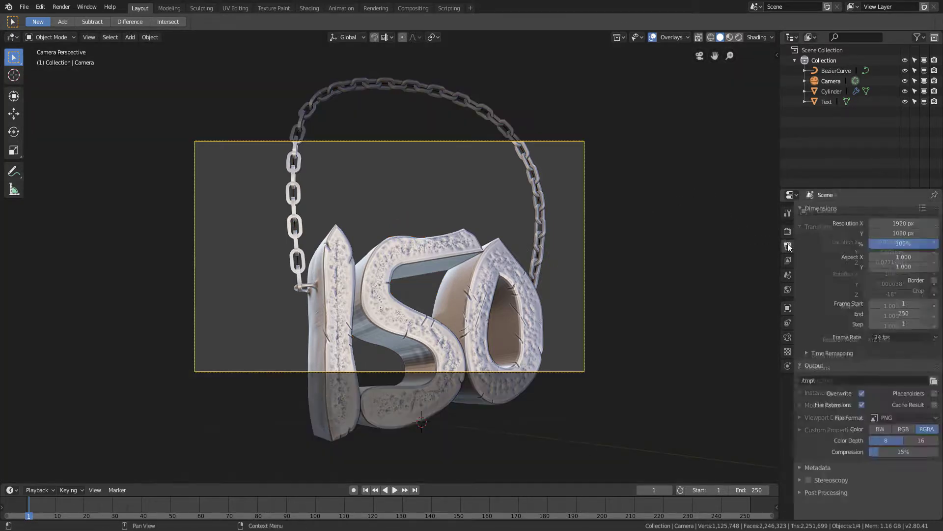
click(903, 223)
text(2000)
key(Tab)
text(2000)
key(Return)
Move the camera to reframe the pendant and adjust the 150 text's auto smooth angle
key(g)
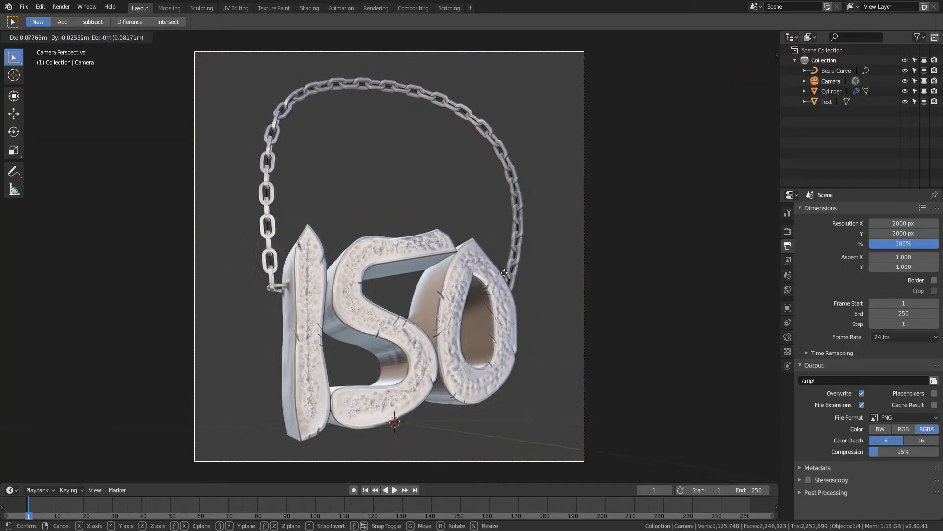
click(502, 273)
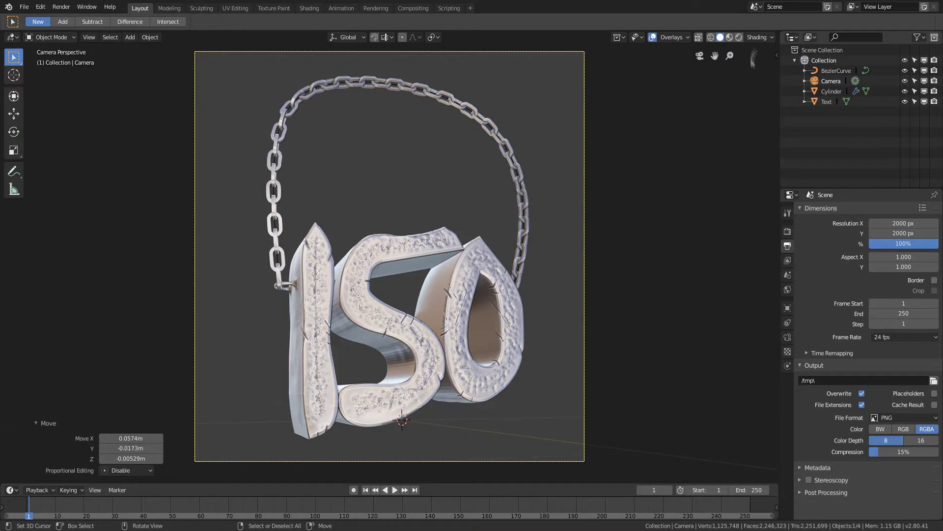
click(771, 37)
click(373, 343)
click(788, 351)
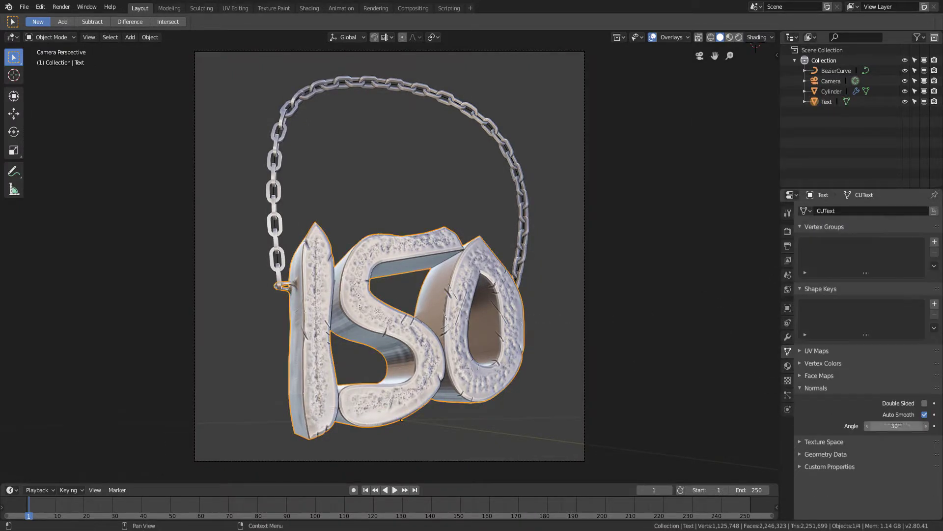
click(891, 426)
click(816, 388)
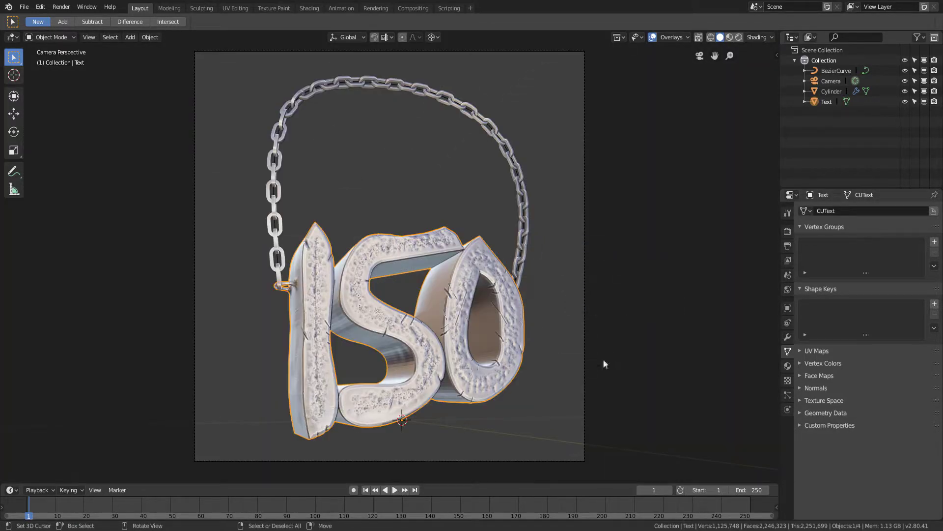
Tilt and move the camera to re-aim it at the pendant, then save the file
click(584, 347)
key(r)
key(r)
click(598, 391)
key(g)
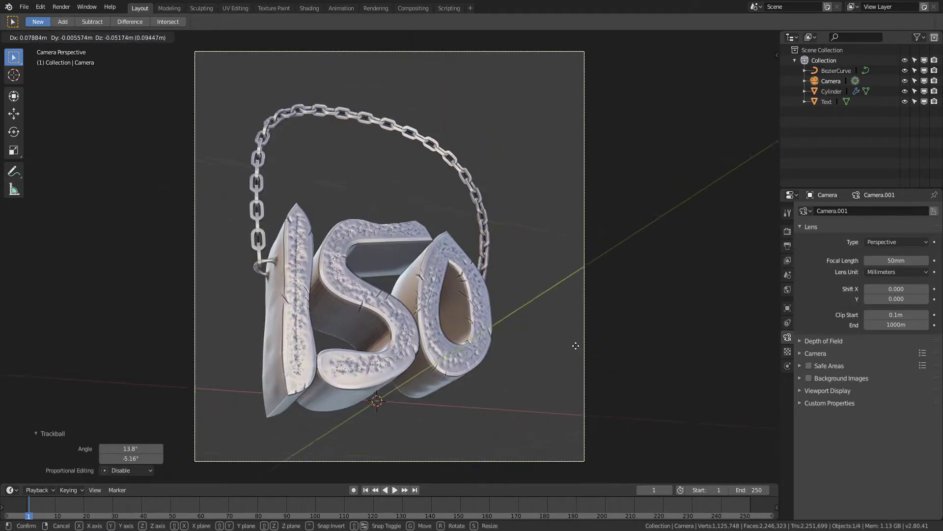
click(570, 349)
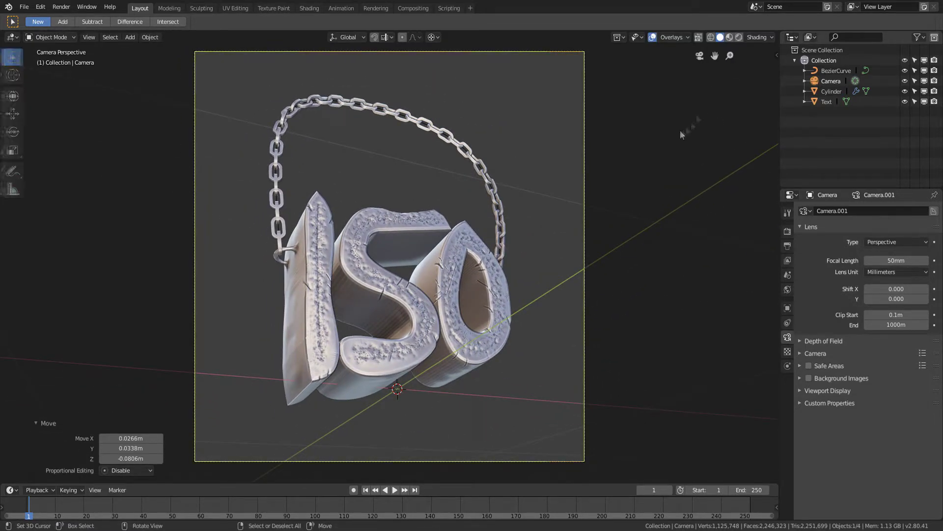
key(ctrl+s)
key(KP_0)
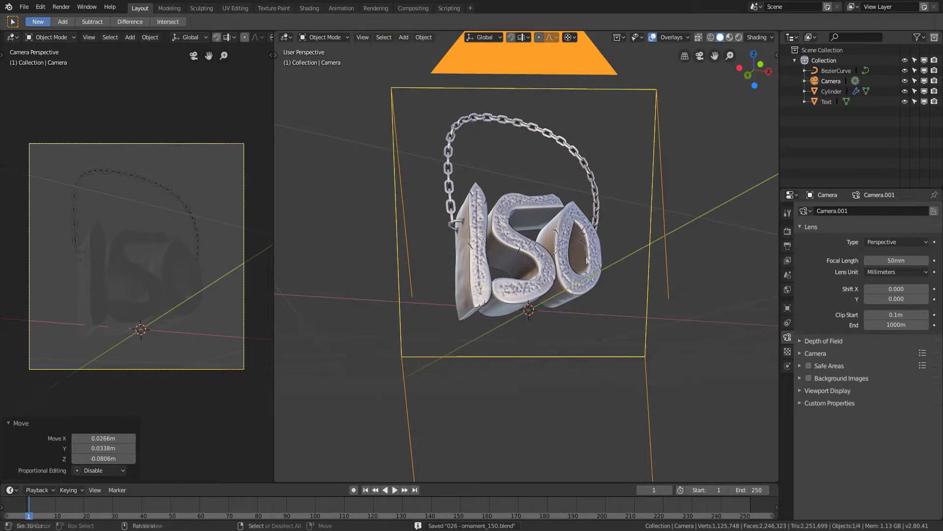
Add an Area light aimed at the pendant from the side with Energy 1
key(shift+a)
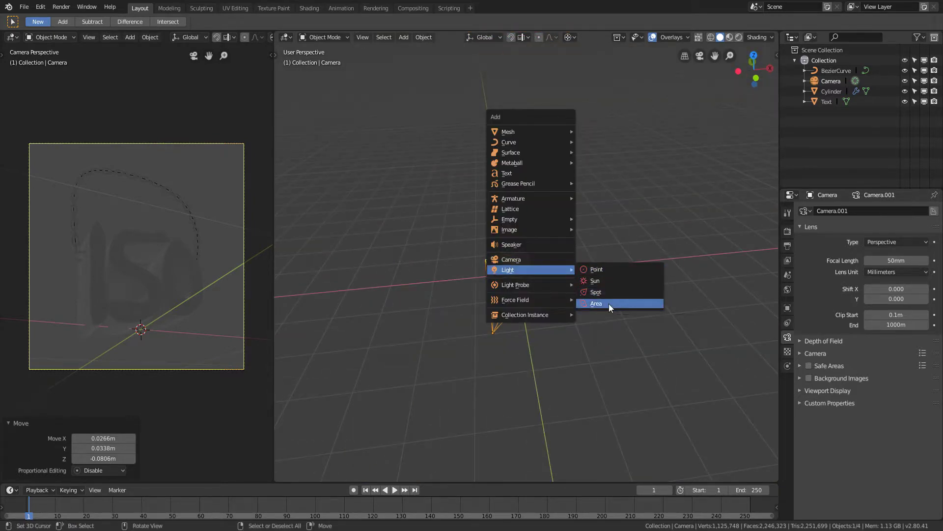
click(610, 307)
key(KP_3)
key(g)
key(r)
click(600, 320)
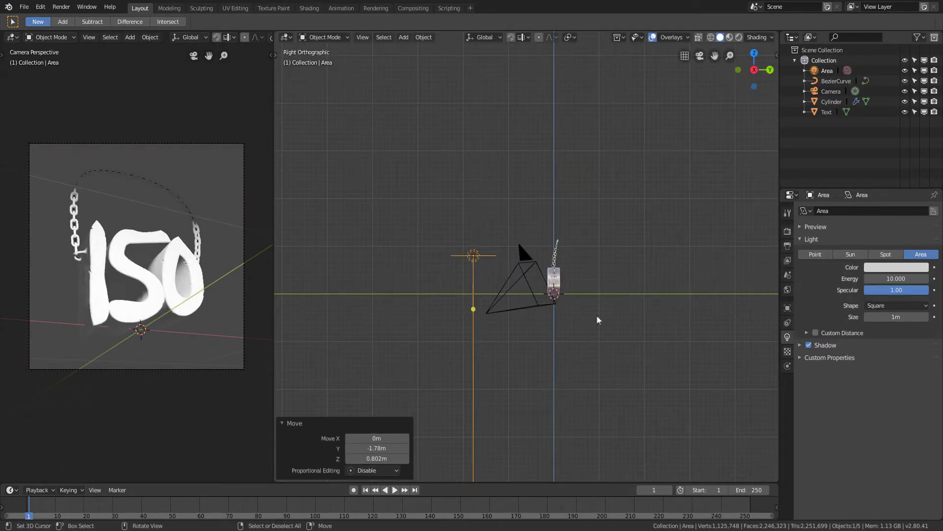
click(896, 278)
text(1)
key(Return)
Enlarge the bottom area and turn it into a Shader Editor
drag(550, 482, 515, 358)
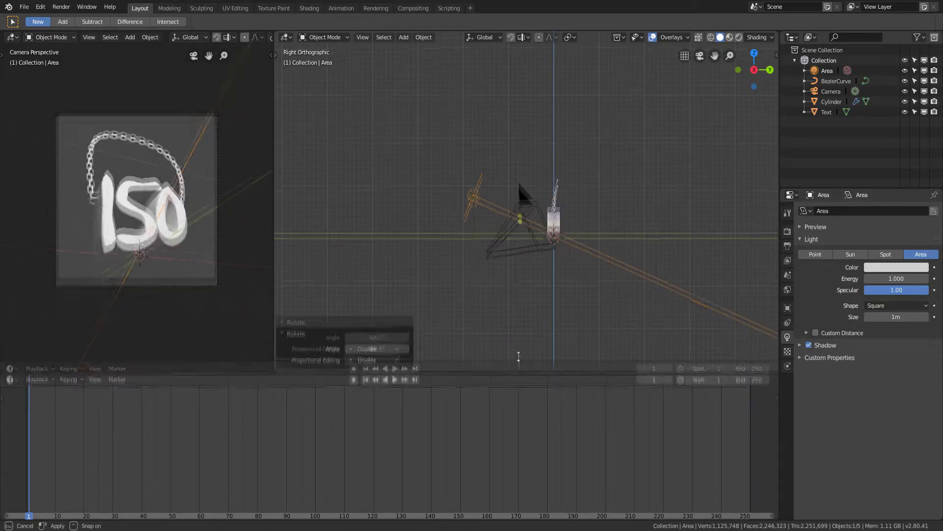
key(shift+F3)
click(554, 219)
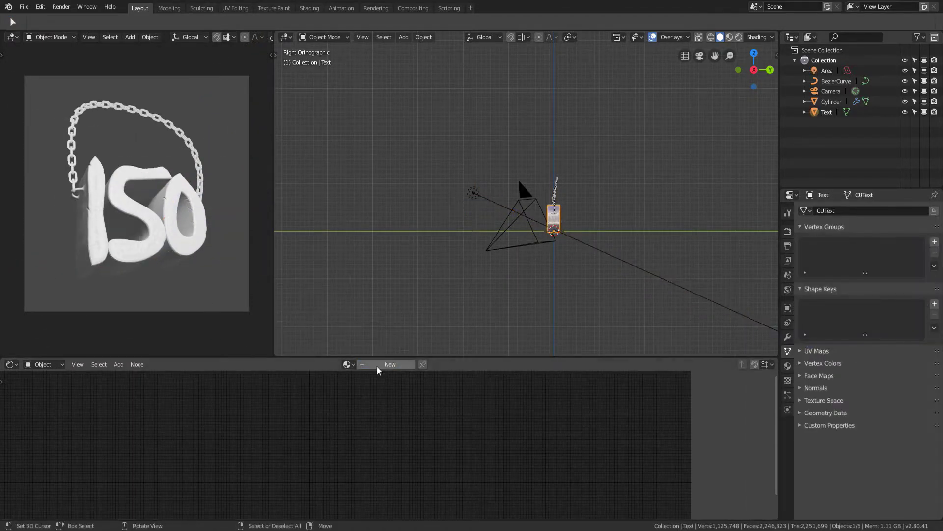
Create a 'metal' material with Metallic 1, Roughness 0.2 and a gold base colour
click(370, 364)
text(metal)
key(Return)
scroll(366, 442, up, 3)
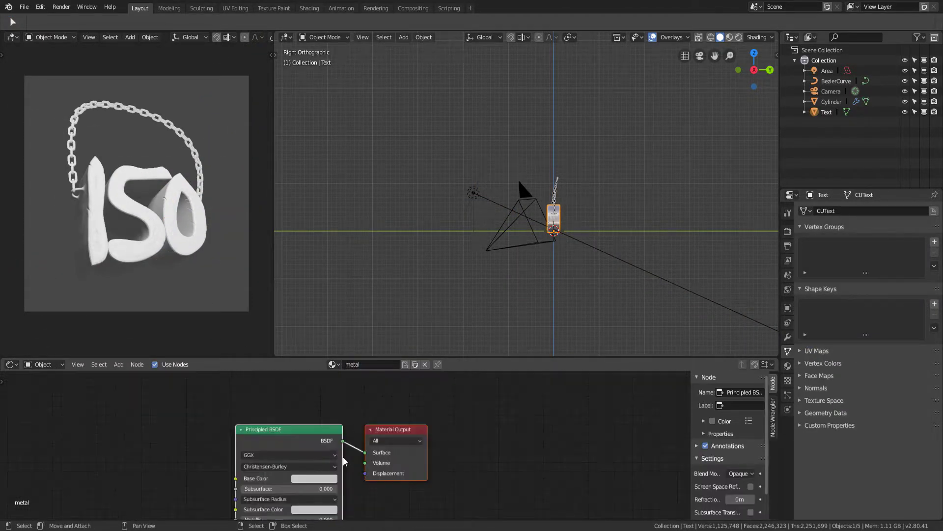
scroll(366, 442, up, 3)
drag(363, 460, 446, 456)
drag(366, 503, 329, 503)
click(367, 503)
click(400, 403)
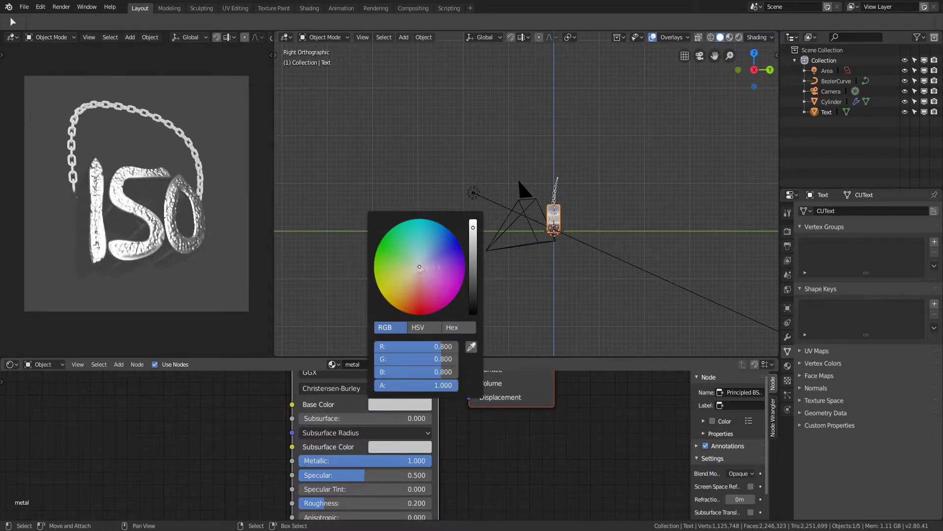
drag(420, 269, 410, 287)
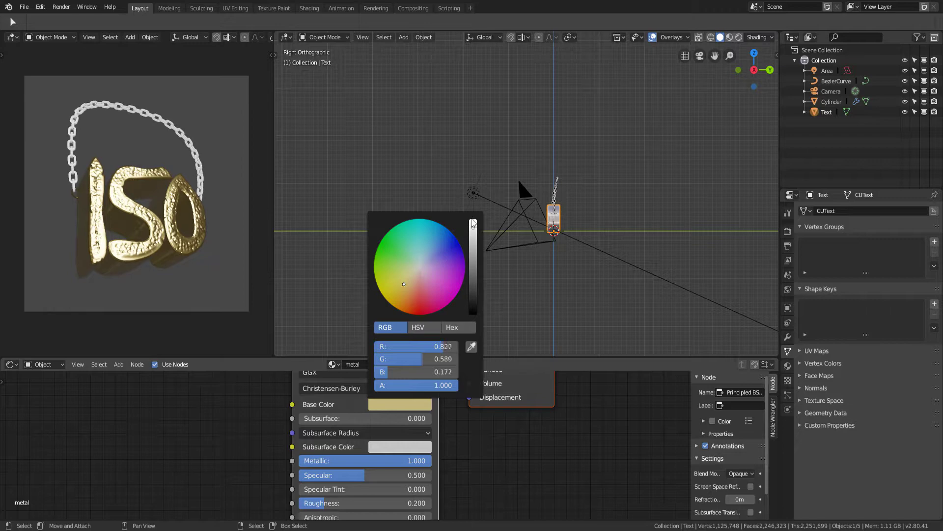
Move the Area light, rotate it -39.3°, and dim its energy to 0.3
click(472, 192)
key(KP_7)
key(g)
click(595, 253)
key(r)
click(428, 30)
drag(919, 278, 900, 278)
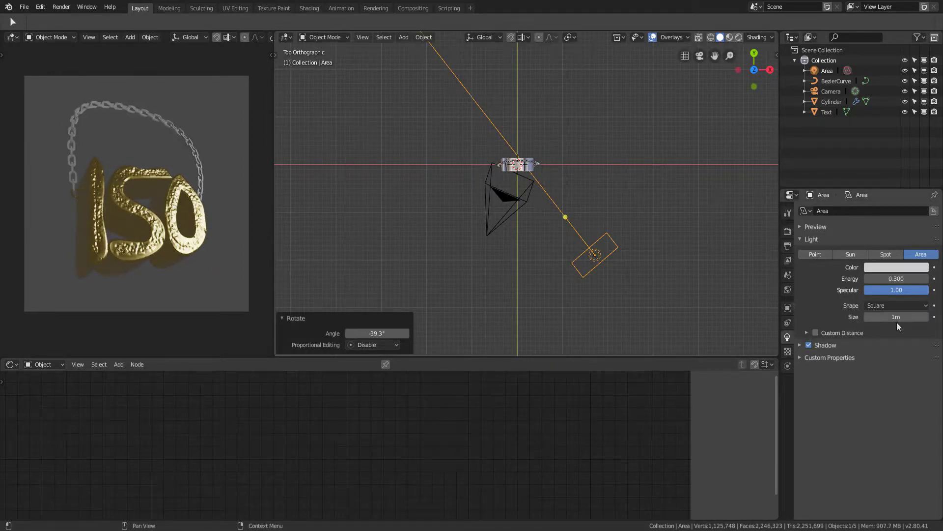
Enlarge the area light and load 001_Half.hdr as the world's environment texture
drag(897, 326, 915, 327)
click(788, 290)
click(904, 279)
click(747, 169)
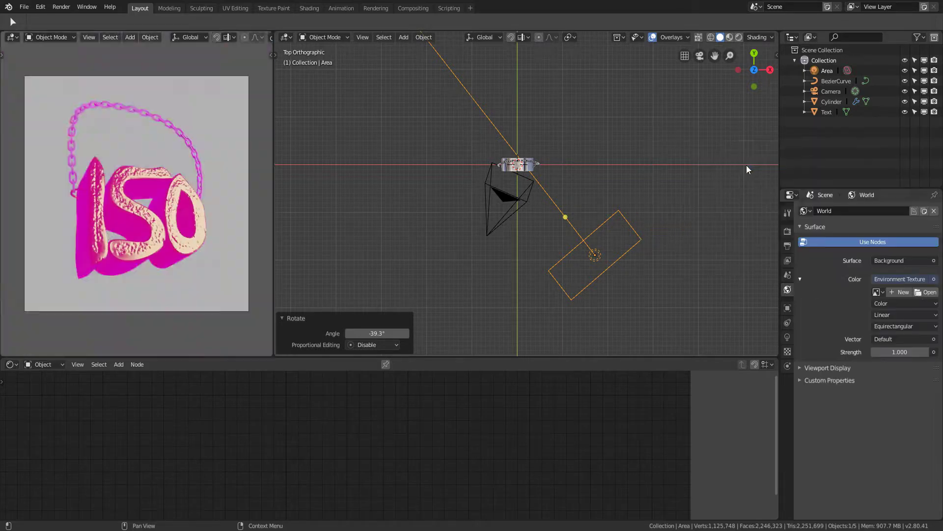
click(926, 292)
click(33, 213)
double_click(130, 75)
double_click(143, 85)
click(148, 106)
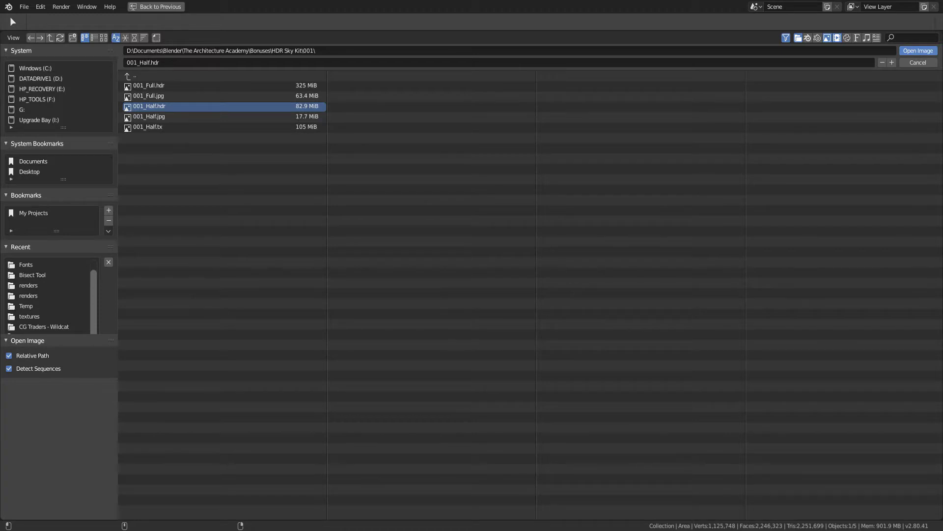
key(Return)
Duplicate the world Background node and feed both Backgrounds into a Mix Shader
click(77, 364)
click(50, 344)
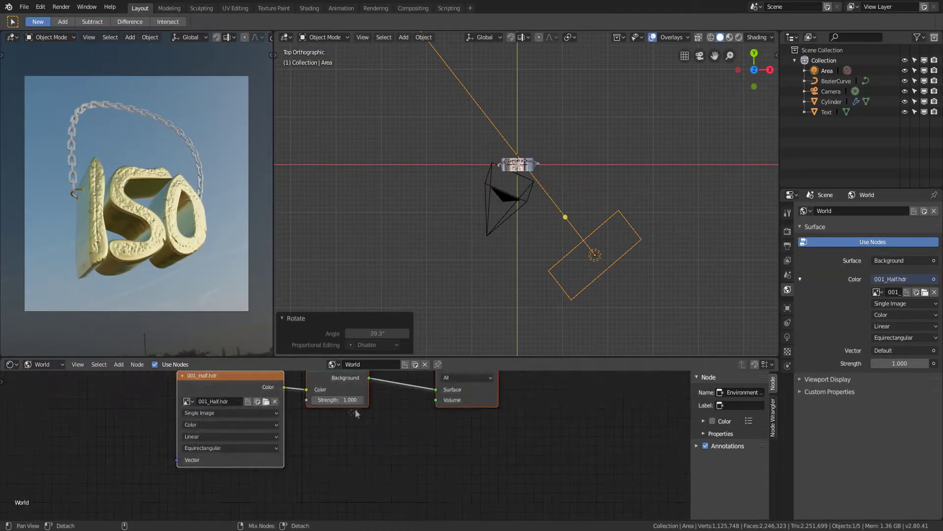
middle_drag(334, 419, 192, 441)
key(shift+d)
click(196, 464)
key(shift+a)
click(326, 415)
drag(227, 460, 295, 437)
middle_drag(295, 436, 309, 503)
Drive the Mix Shader factor with a Light Path node's Is Camera Ray output
key(shift+a)
click(288, 295)
click(235, 411)
drag(241, 400, 309, 481)
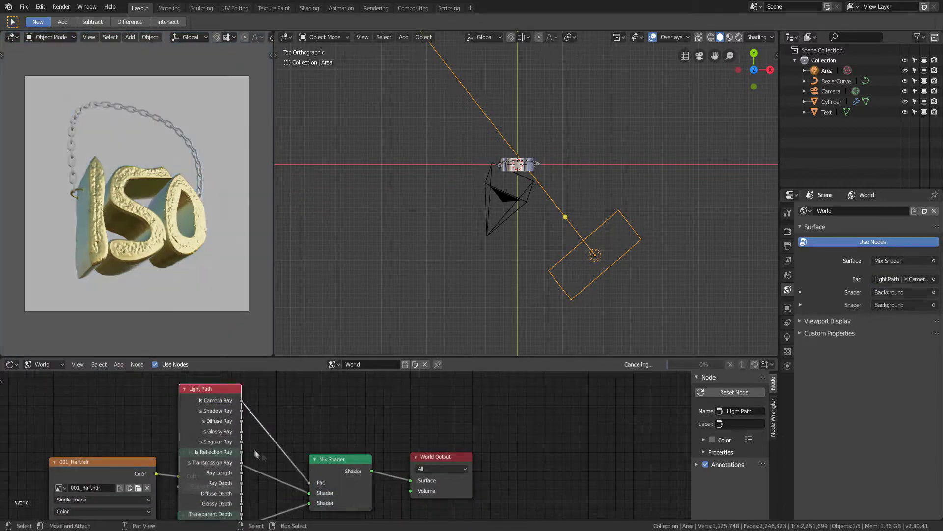
Set the camera-visible Background colour to a dark blue
middle_drag(344, 467, 338, 393)
click(216, 464)
click(247, 356)
click(283, 385)
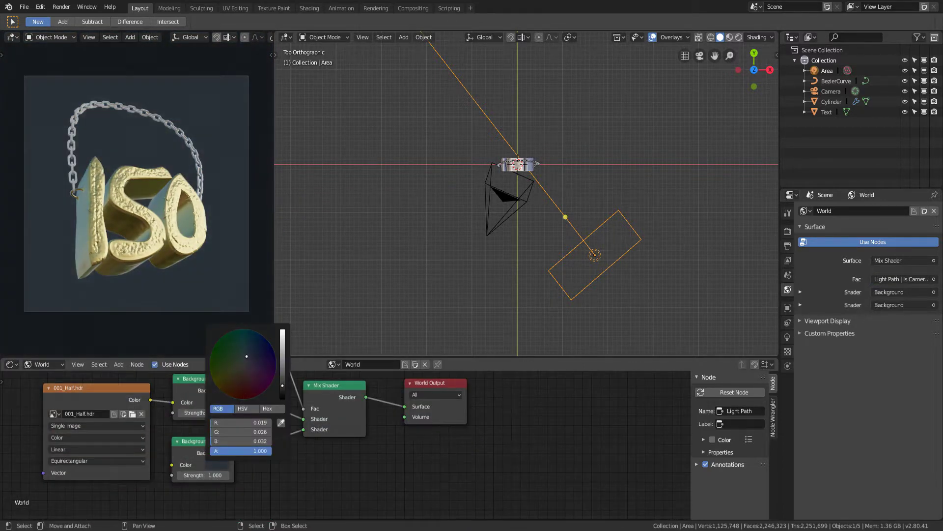
click(43, 364)
click(43, 352)
click(788, 337)
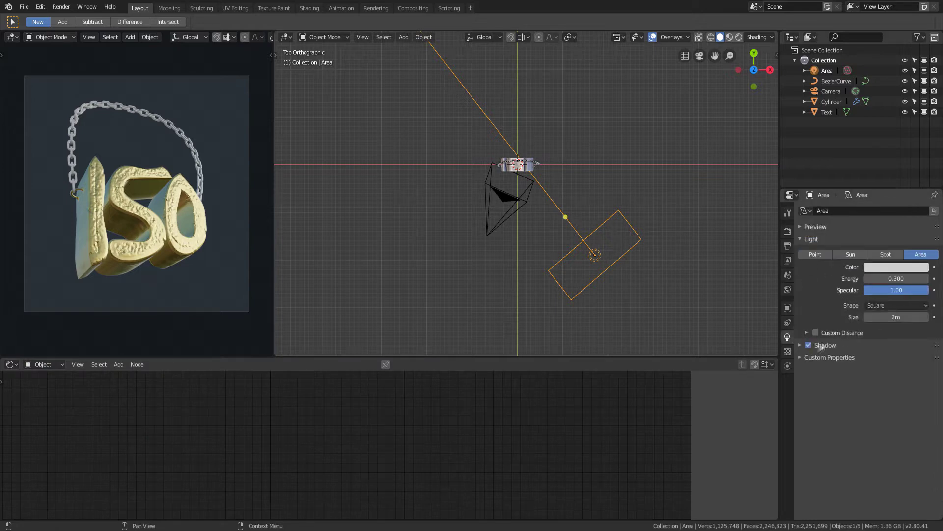
Shrink the area light to about 1.14 m, then duplicate it to the pendant's left and tint the copy pink
click(830, 345)
mouse_move(897, 317)
mouse_down()
mouse_move(909, 317)
mouse_move(874, 317)
mouse_up()
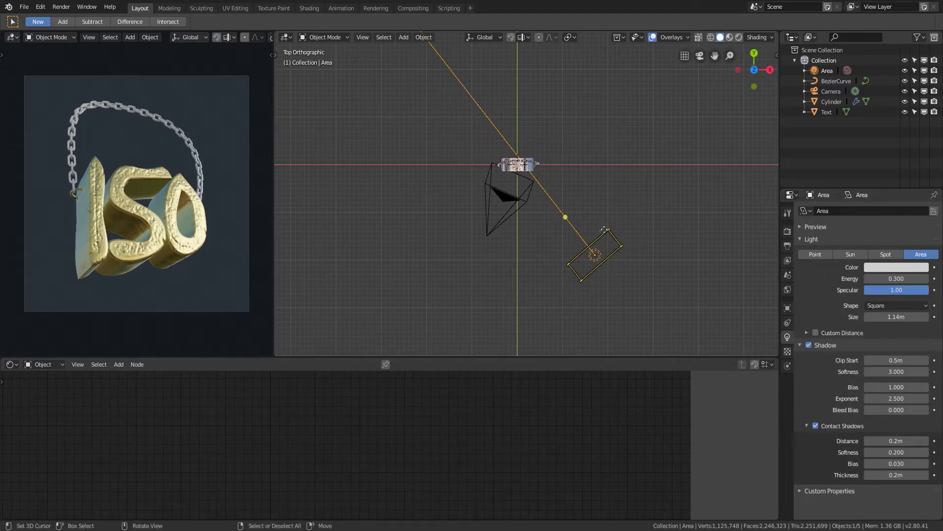
key(shift+d)
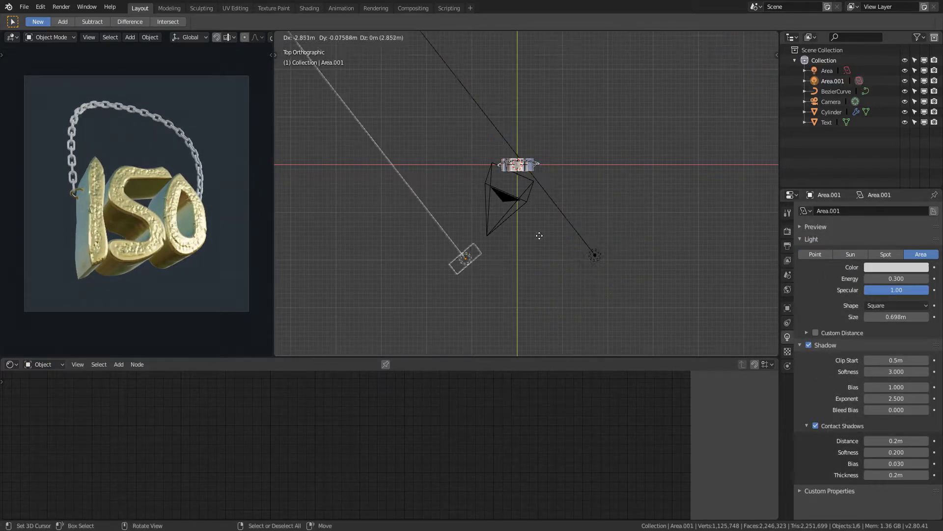
click(532, 248)
click(897, 267)
click(891, 159)
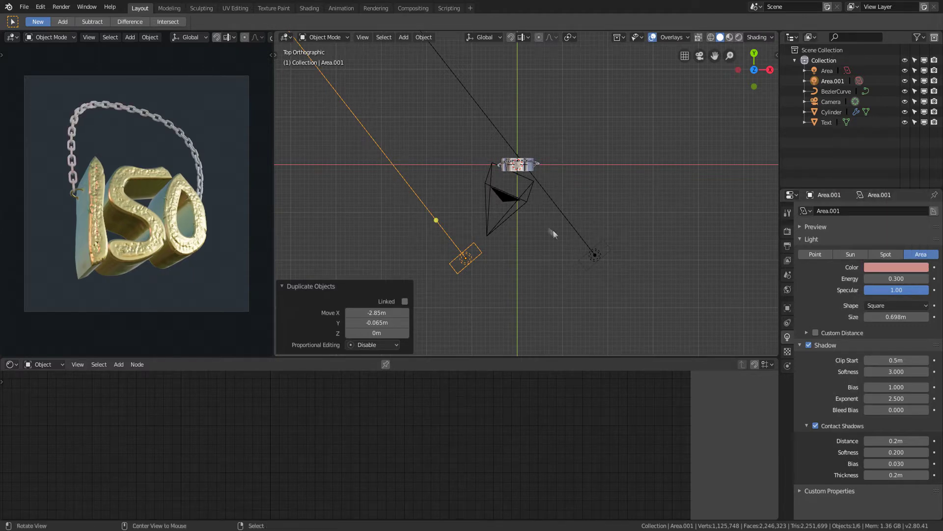
middle_drag(552, 231, 511, 206)
Select the chain and show its metal material nodes
click(590, 170)
click(327, 364)
click(369, 392)
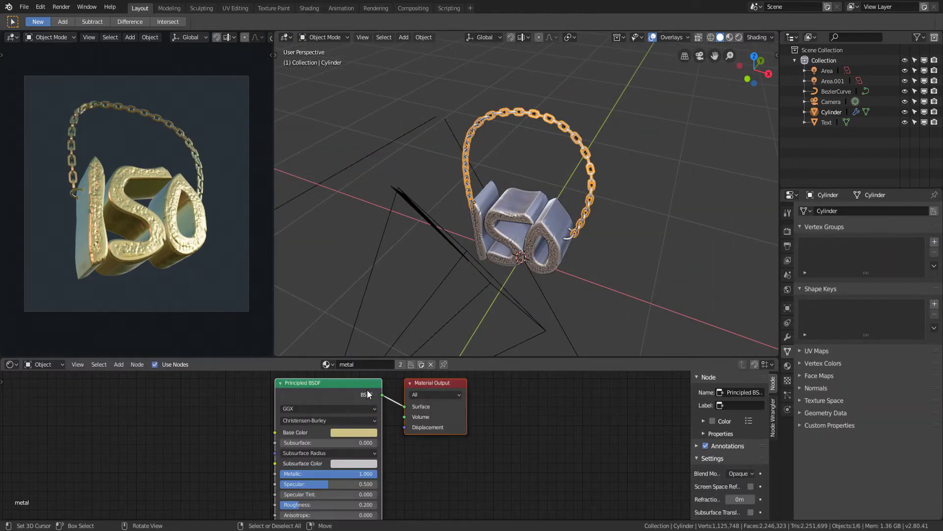
Add a Noise Texture (Scale 100, Detail 6) driving a Bump node into the shader's Normal
scroll(283, 474, up, 3)
key(shift+a)
click(316, 405)
click(162, 442)
key(shift+a)
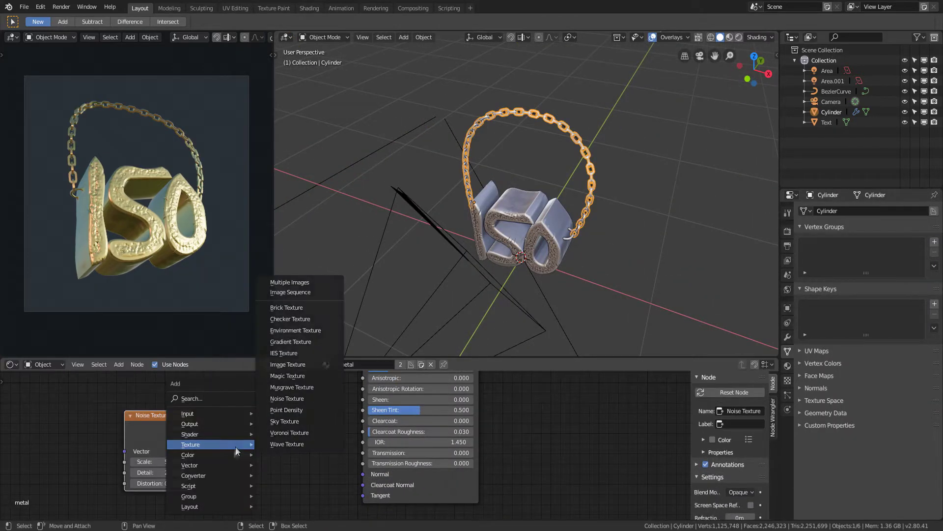
click(278, 384)
click(279, 429)
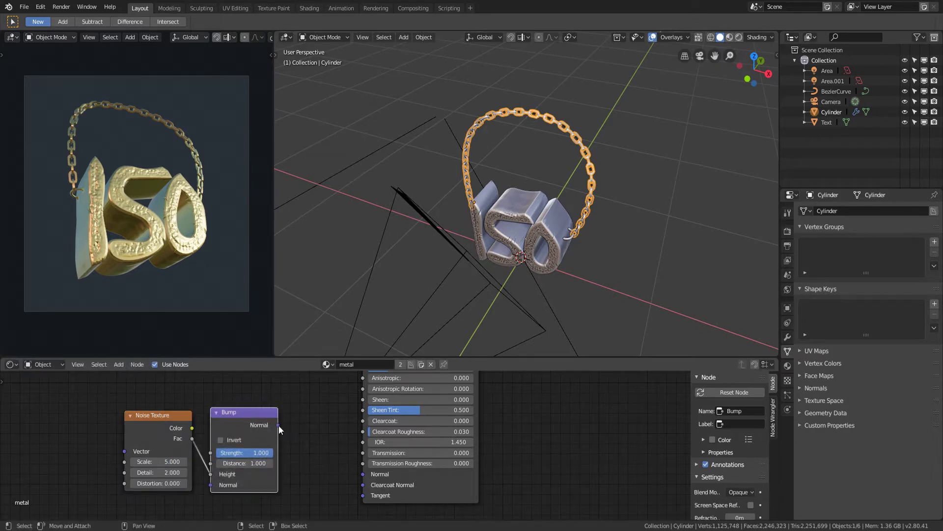
drag(364, 477, 362, 473)
double_click(157, 461)
text(100)
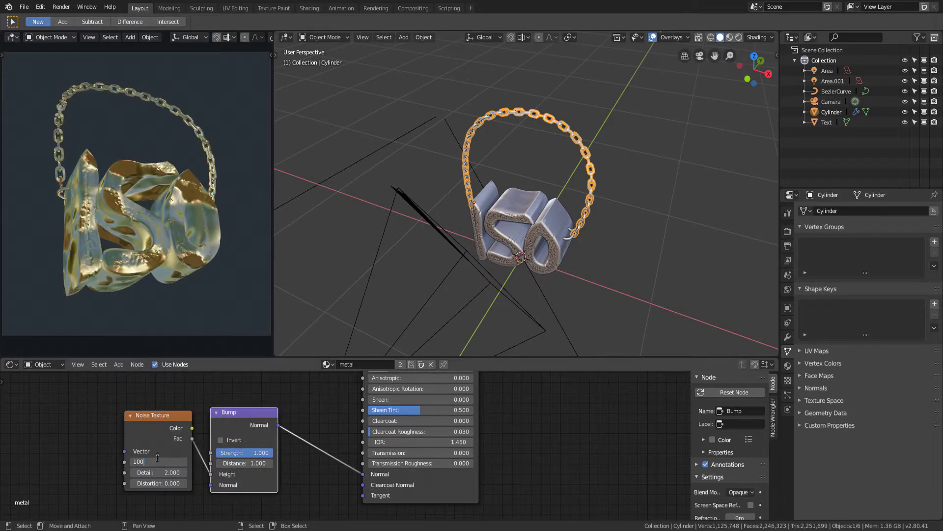
key(Tab)
text(6)
key(Return)
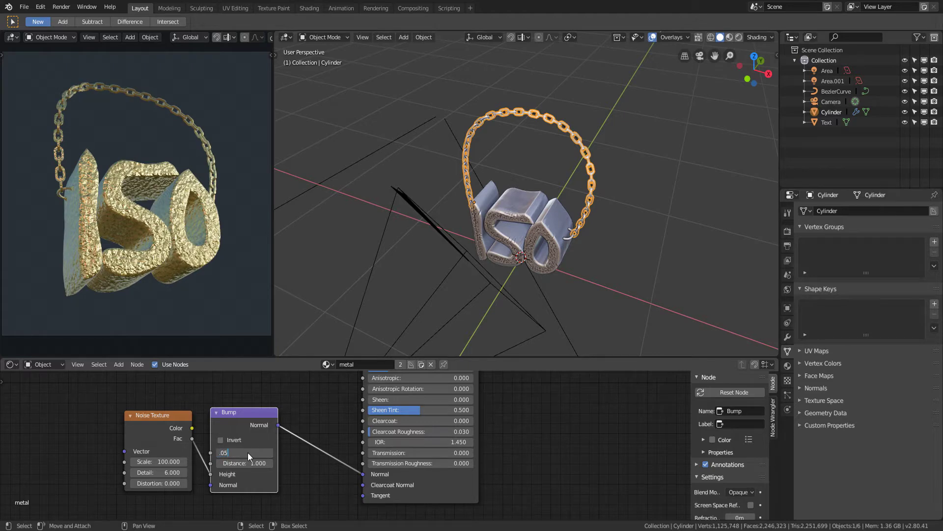
key(Return)
Route the noise Fac through a Multiply Math node into Roughness
scroll(142, 198, up, 5)
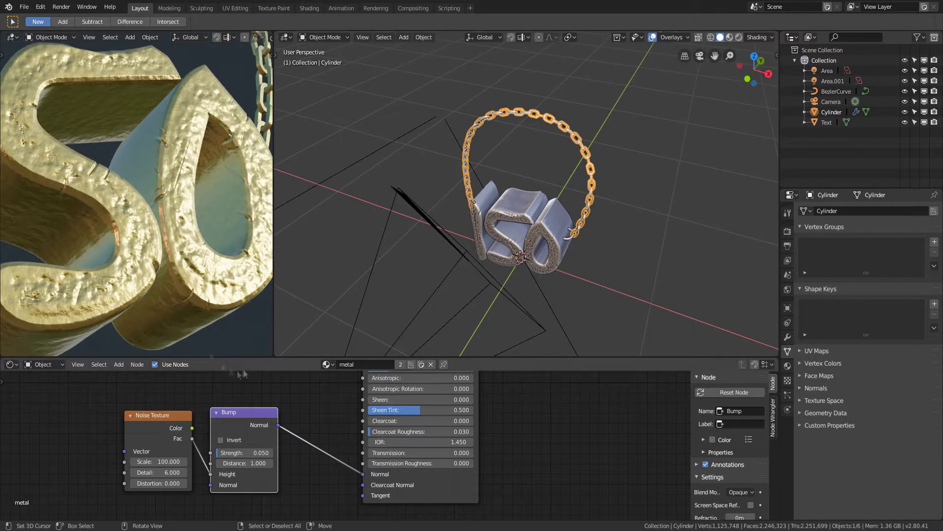
scroll(373, 467, down, 2)
mouse_move(231, 455)
mouse_down()
mouse_move(153, 455)
mouse_move(376, 419)
mouse_up()
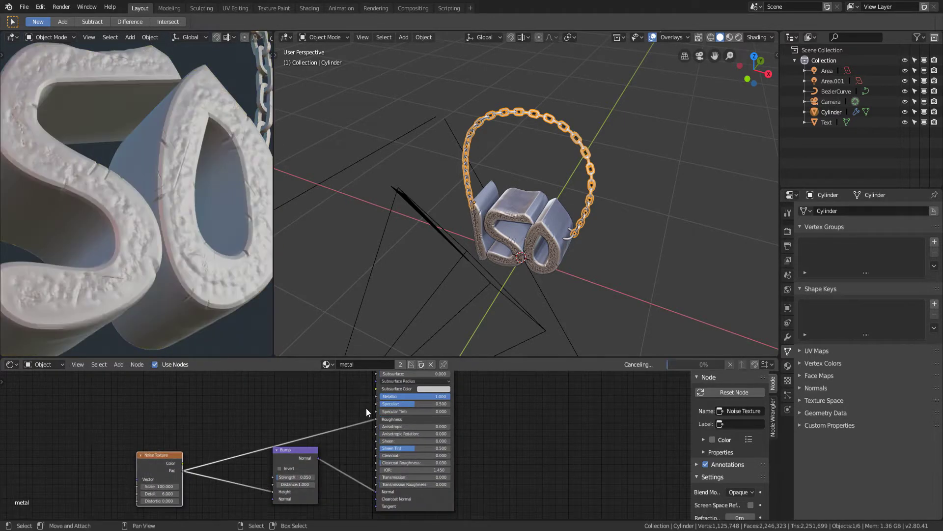
key(shift+a)
click(293, 398)
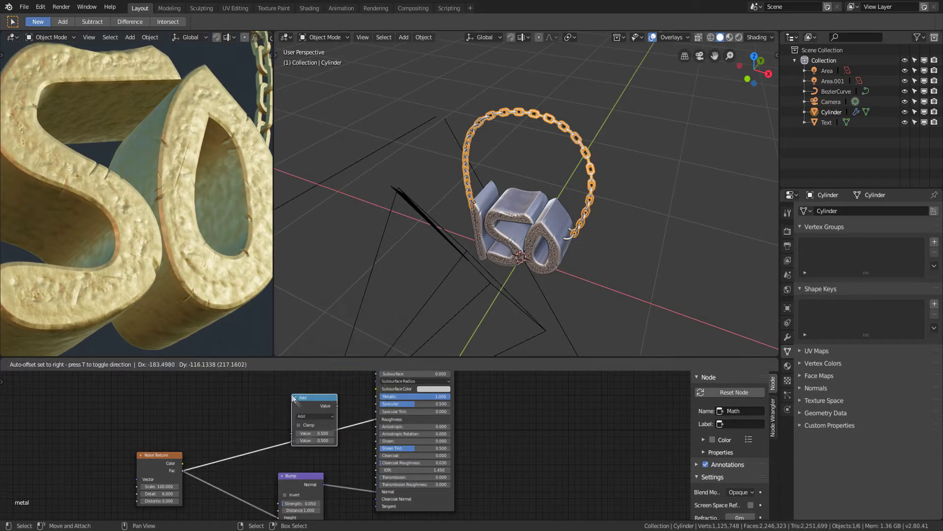
click(320, 415)
click(320, 355)
scroll(346, 435, up, 3)
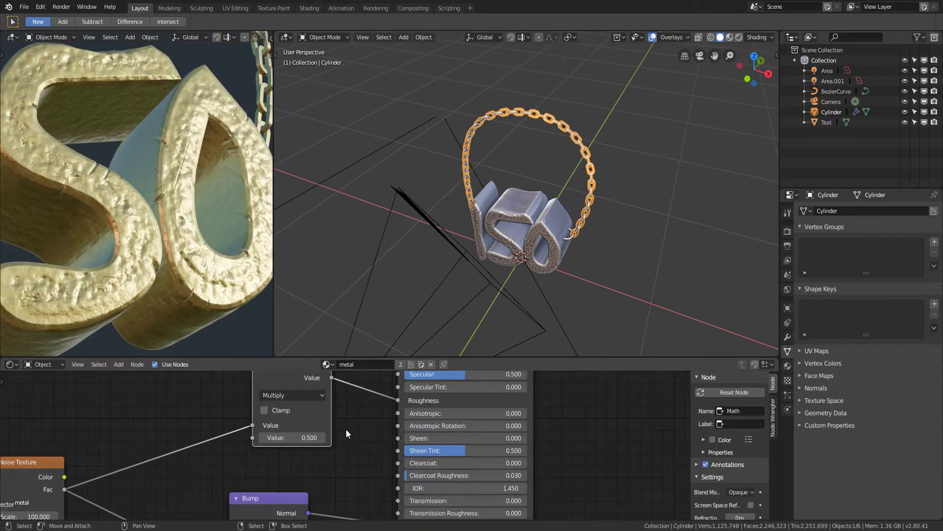
scroll(146, 218, down, 3)
scroll(146, 218, down, 2)
scroll(146, 218, down, 2)
middle_drag(197, 442, 357, 403)
Map the noise with Object texture coordinates and save the file
key(shift+a)
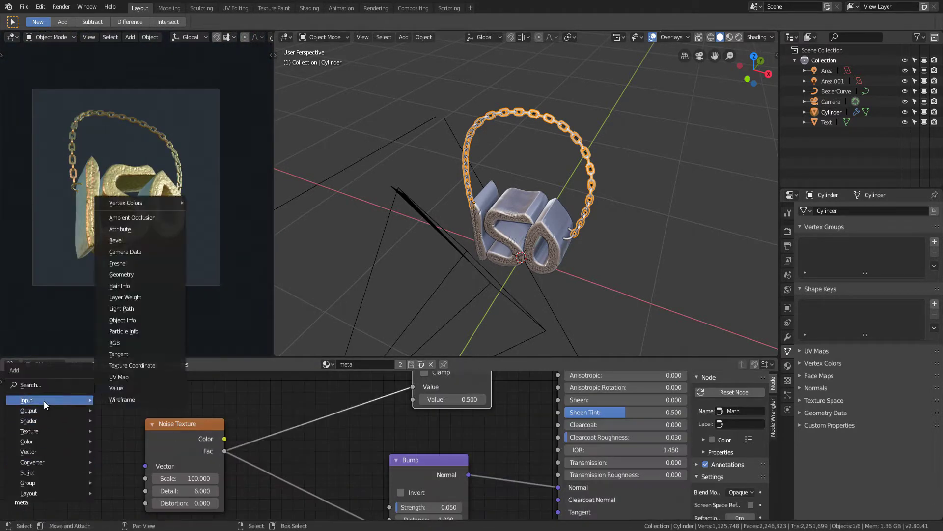
click(132, 365)
click(49, 408)
drag(92, 443, 146, 466)
scroll(133, 236, up, 3)
scroll(193, 257, up, 3)
key(ctrl+s)
scroll(190, 257, up, 2)
middle_drag(440, 510, 314, 454)
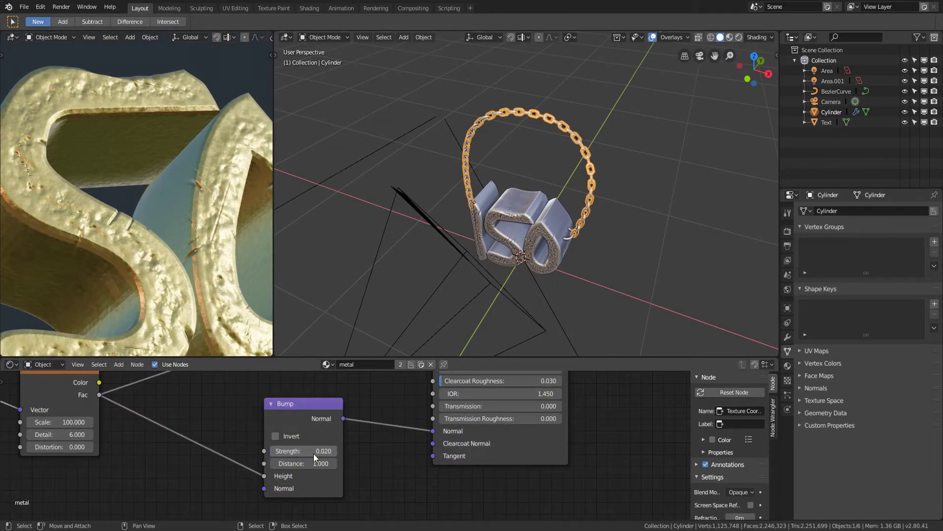
Select and frame the 150 text object and open its modifier list
click(517, 255)
key(KP_Decimal)
click(787, 337)
click(850, 212)
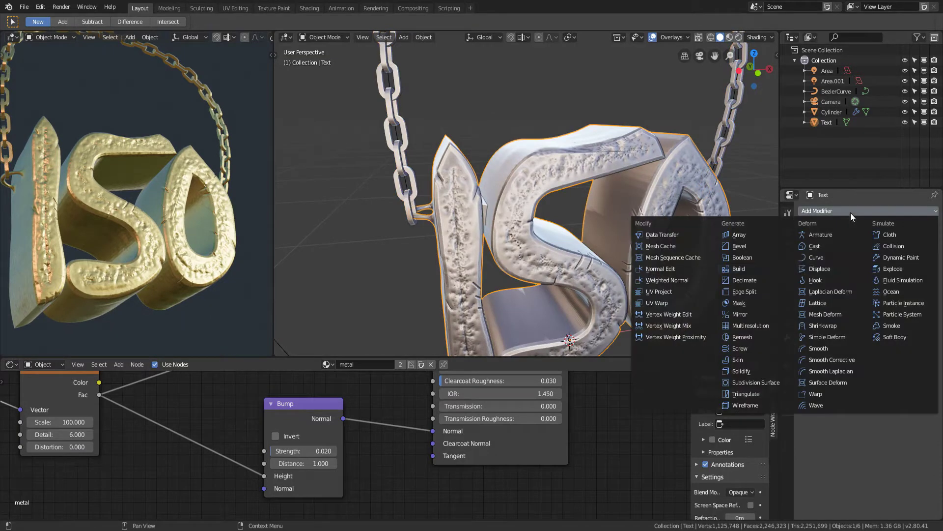
Add a Normal Edit modifier to the text, set its mix mode to Multiply and apply it
click(671, 271)
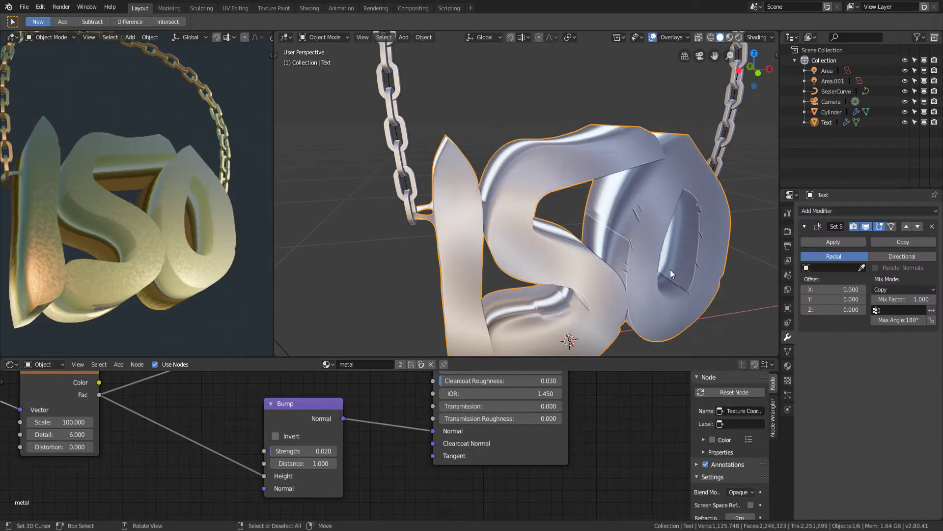
click(837, 268)
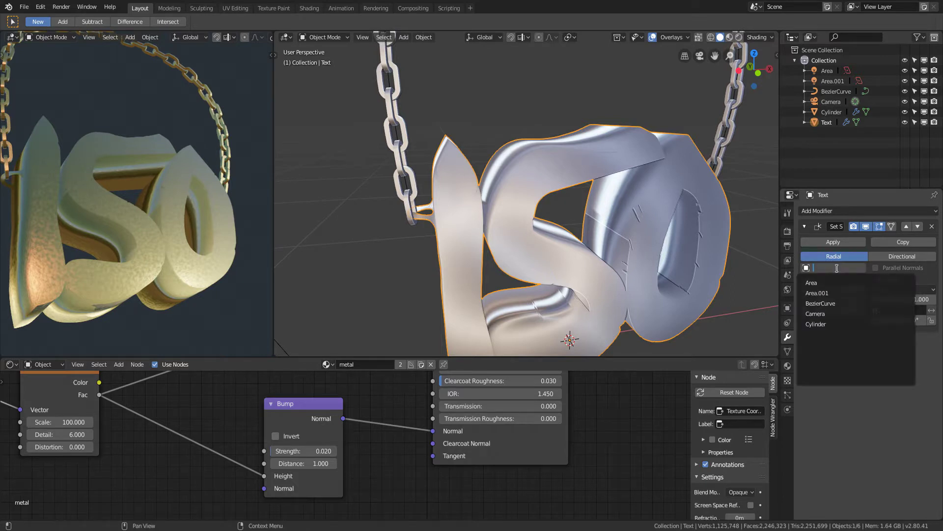
key(Escape)
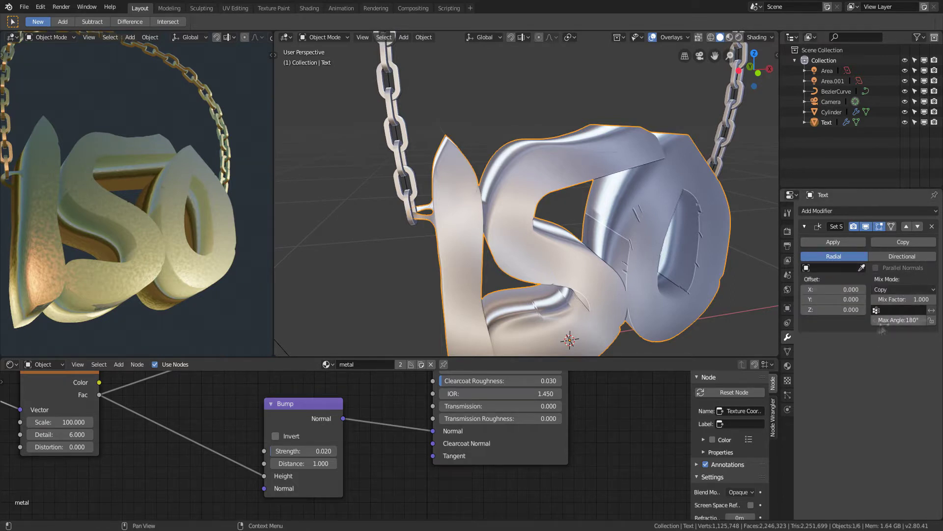
click(909, 291)
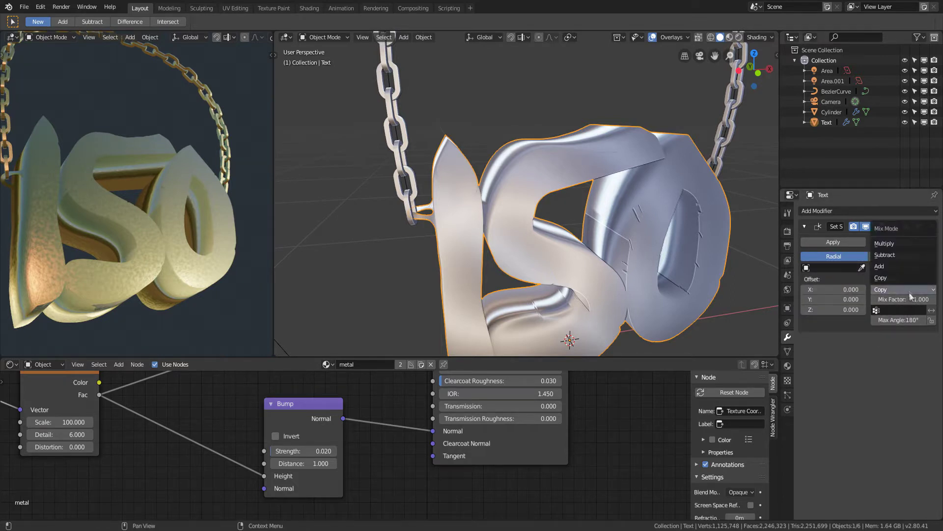
click(893, 243)
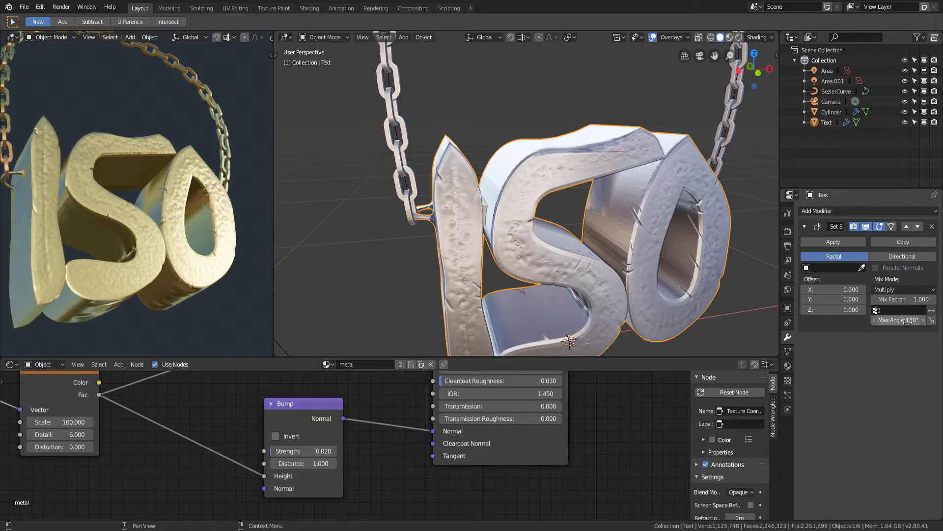
click(932, 227)
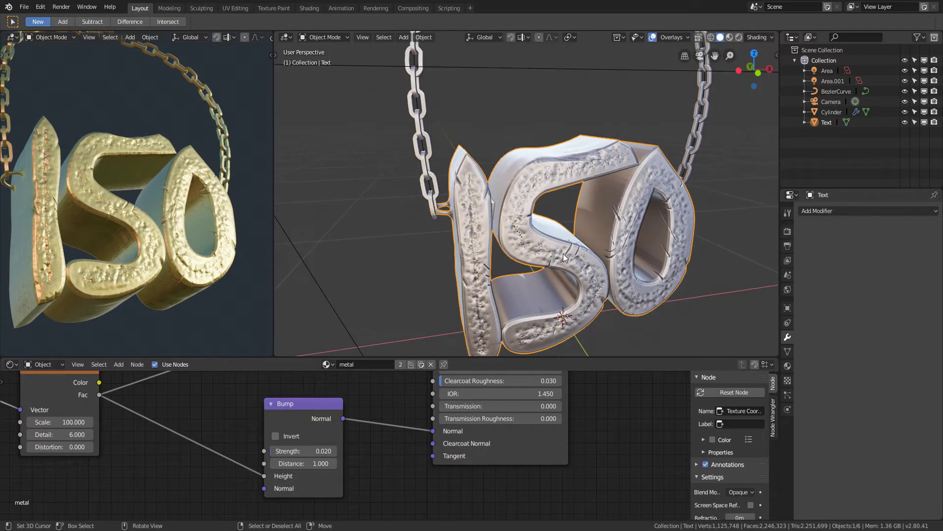
Switch the left viewport to Solid shading and save the pendant file
middle_drag(491, 383, 440, 503)
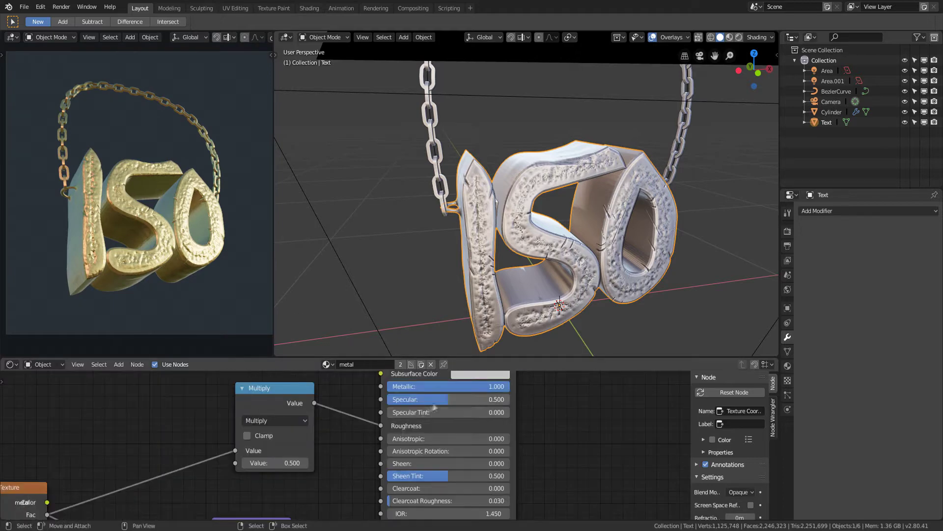
key(z)
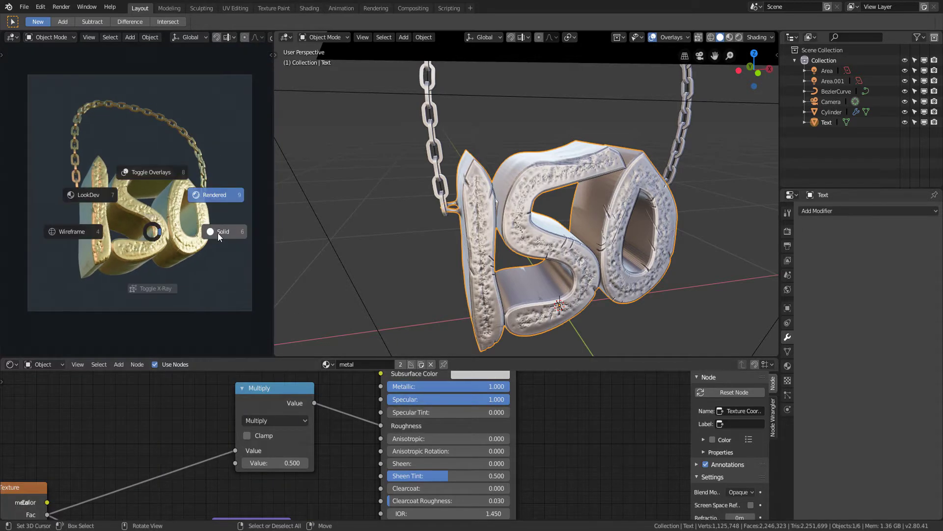
click(224, 230)
click(61, 6)
key(ctrl+s)
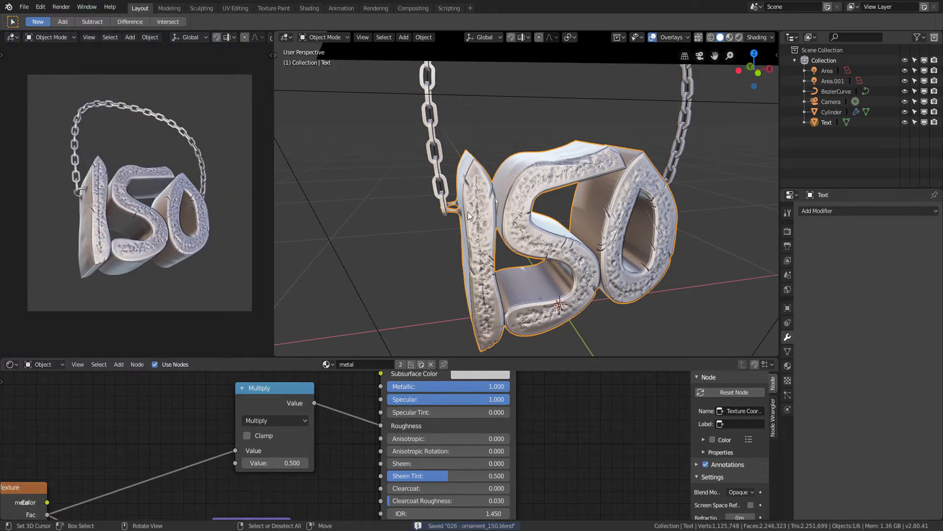
Render the pendant with F12, review it, then set the left view to Rendered shading
key(F12)
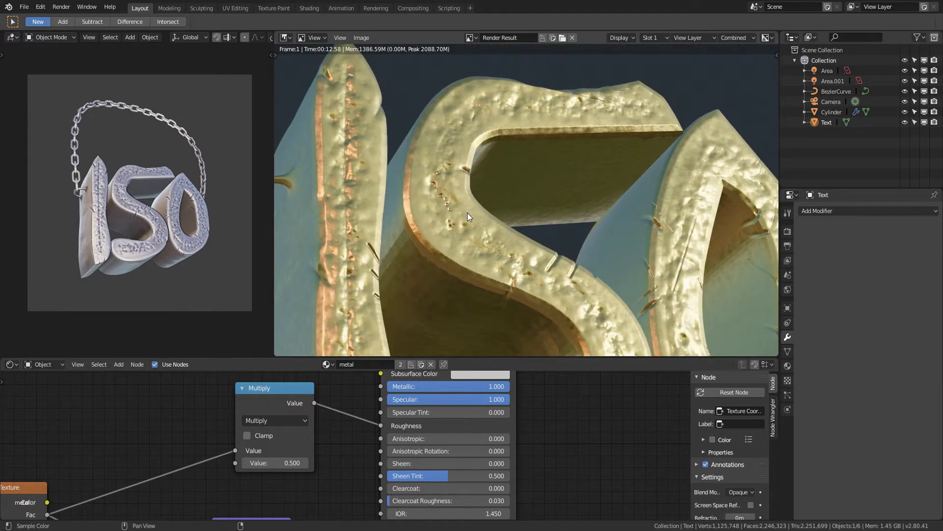
scroll(561, 215, down, 4)
scroll(561, 215, down, 1)
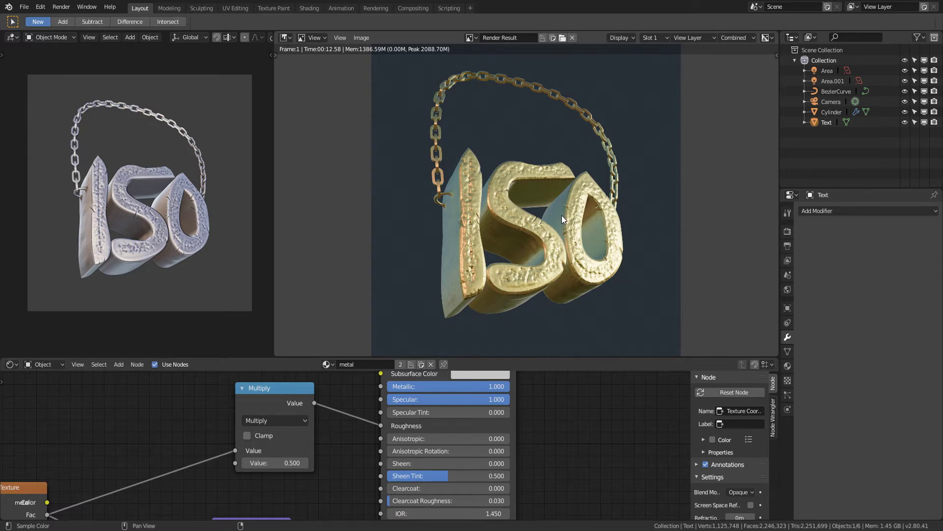
key(ctrl+space)
key(ctrl+space)
scroll(516, 291, up, 1)
key(z)
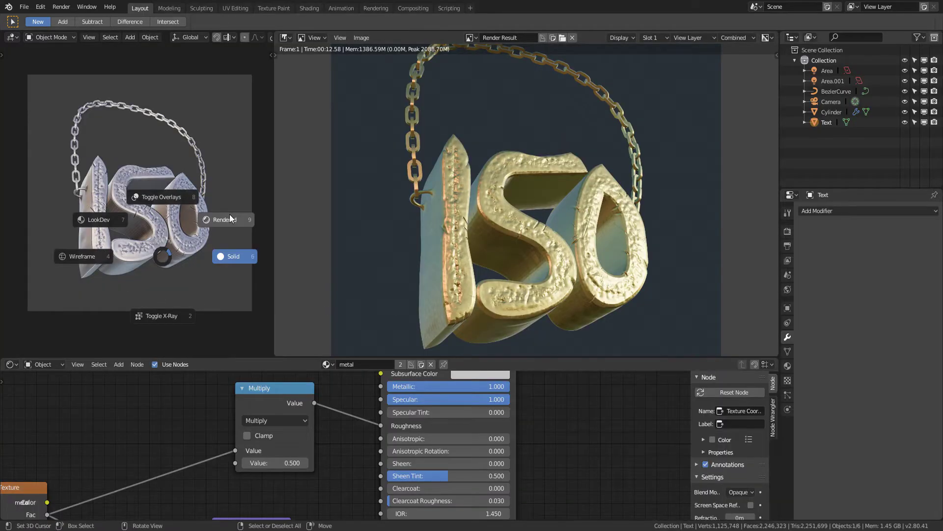
click(197, 194)
Enable Screen Space Reflections and Bloom, with bloom intensity 0.059 and radius 4.565
click(788, 231)
click(809, 329)
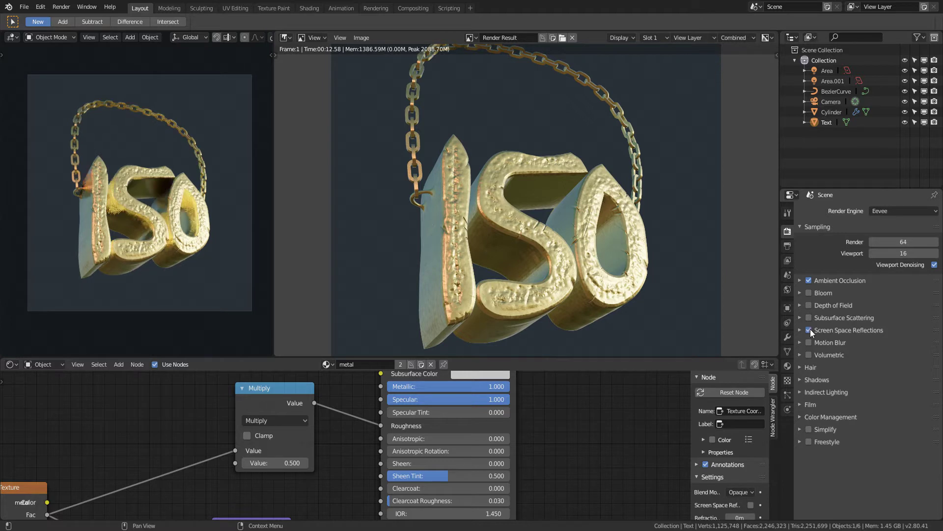
click(814, 379)
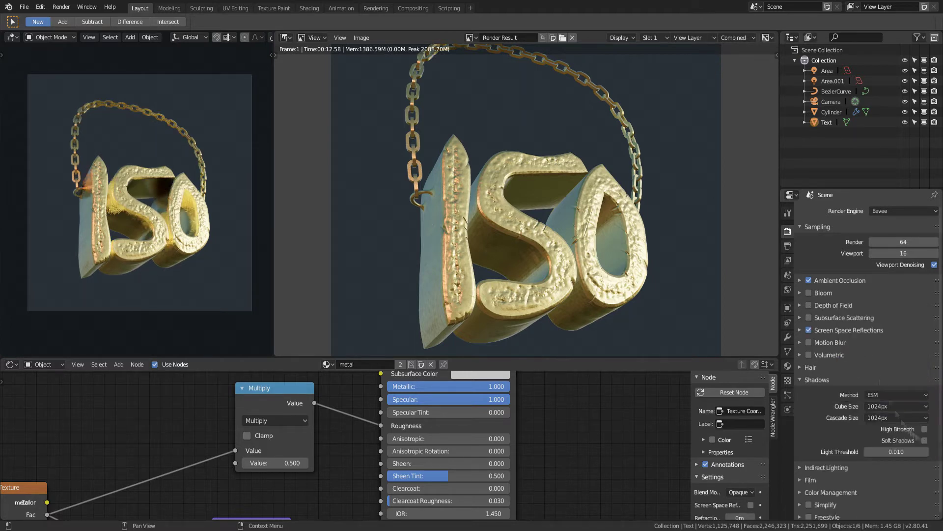
click(816, 380)
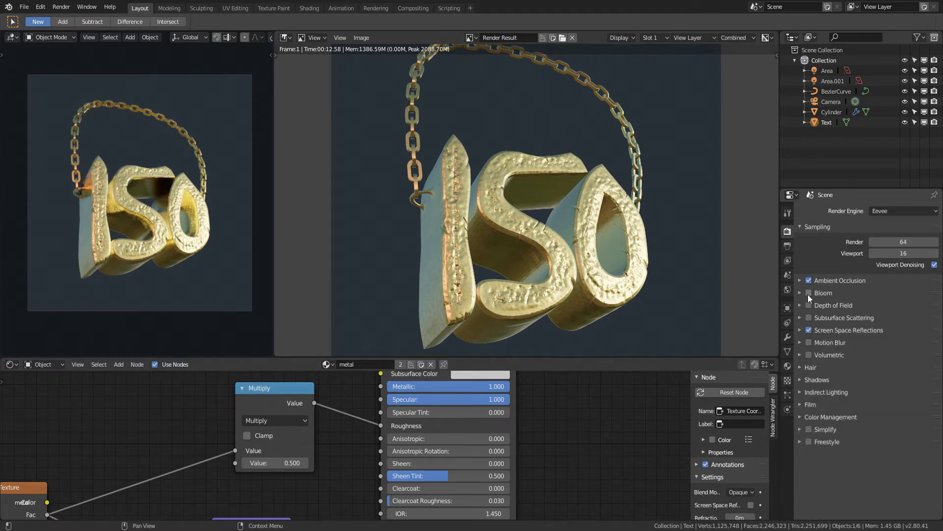
click(808, 293)
click(800, 293)
mouse_move(892, 353)
mouse_down()
mouse_move(867, 354)
mouse_move(894, 358)
mouse_up()
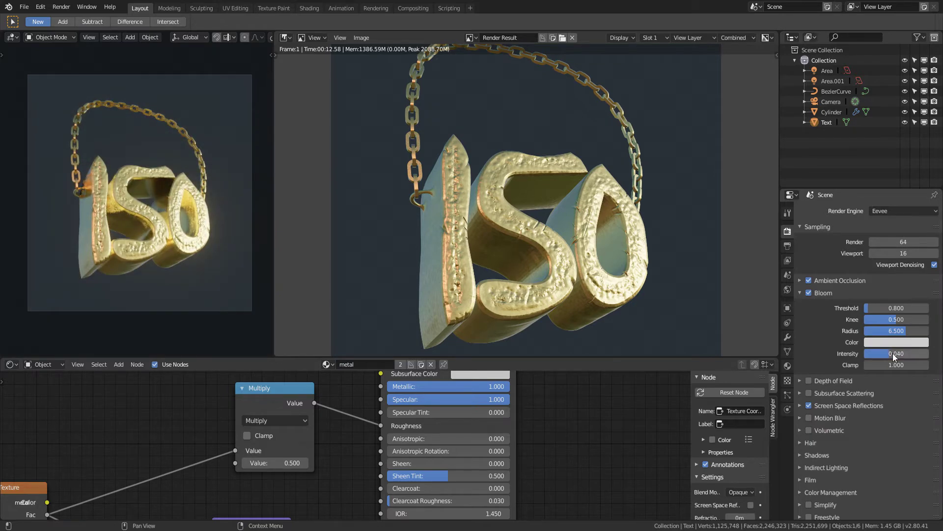
drag(904, 332, 887, 332)
Add a point light and raise it about 2.39 m above the pendant
key(shift+F5)
key(shift+a)
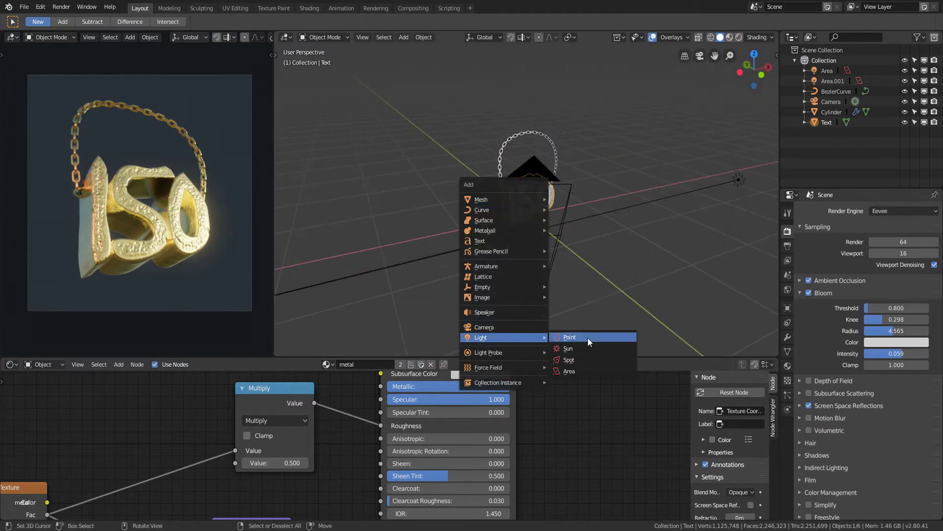
click(569, 337)
key(g)
key(z)
key(Return)
key(g)
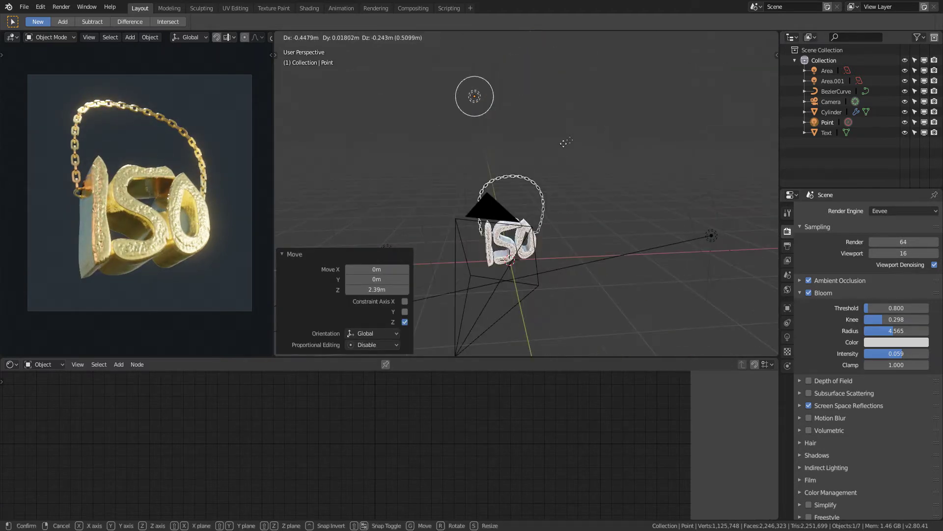
click(565, 143)
key(g)
key(Return)
Give the point light contact shadows, 0.3 m radius and energy 5, then render
click(787, 337)
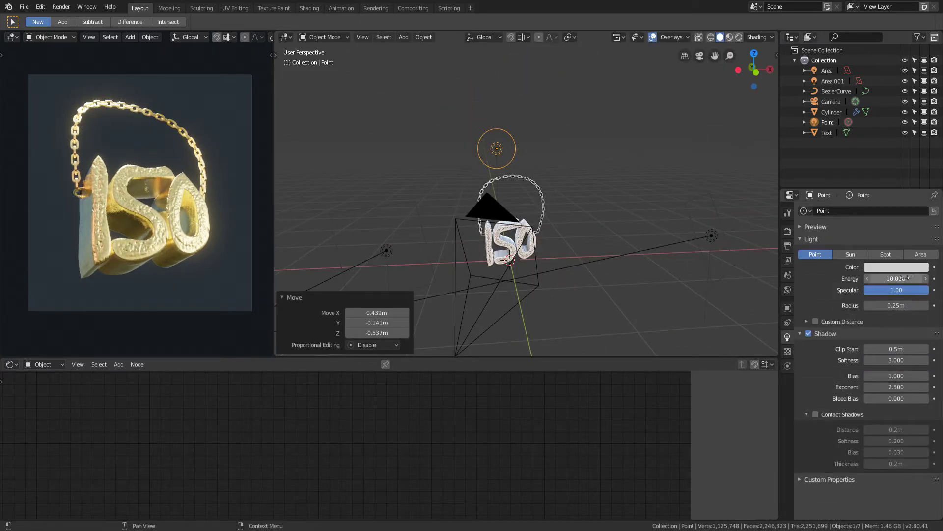
click(816, 415)
key(Return)
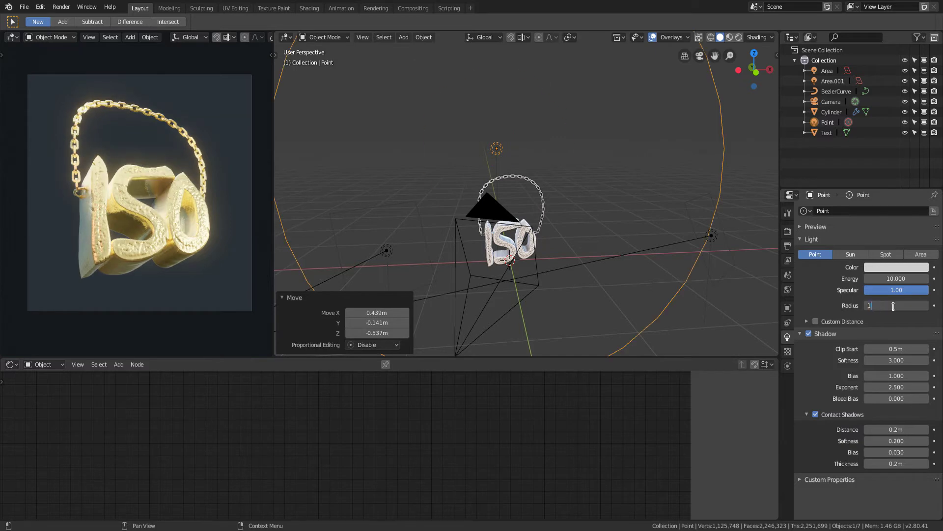
text(5)
key(Return)
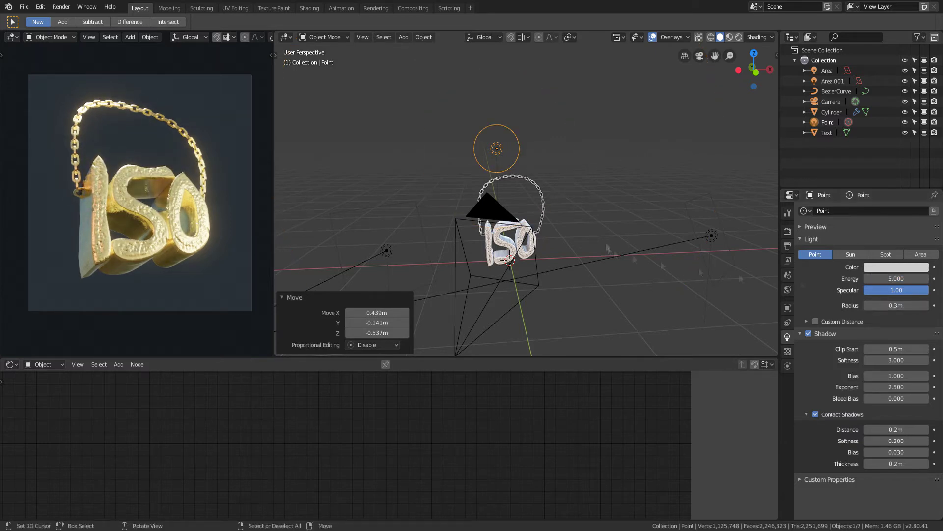
key(F12)
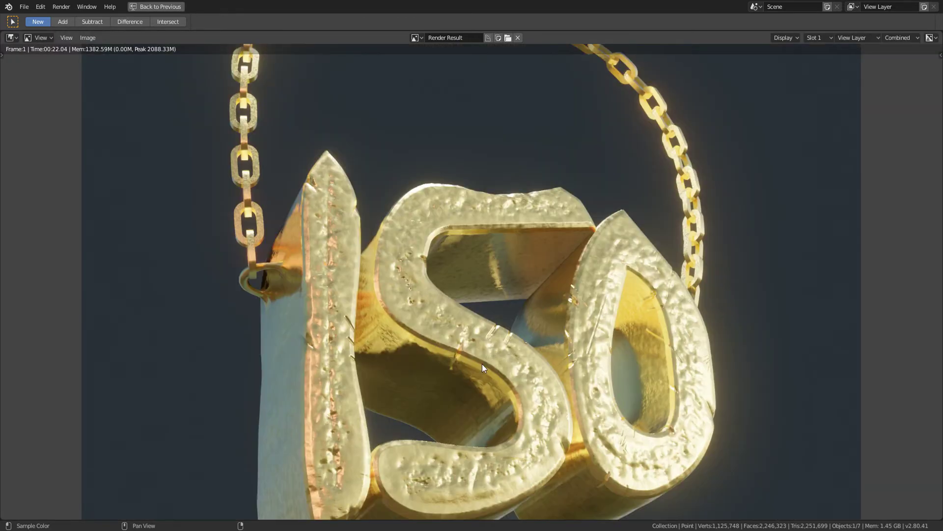
scroll(491, 355, down, 1)
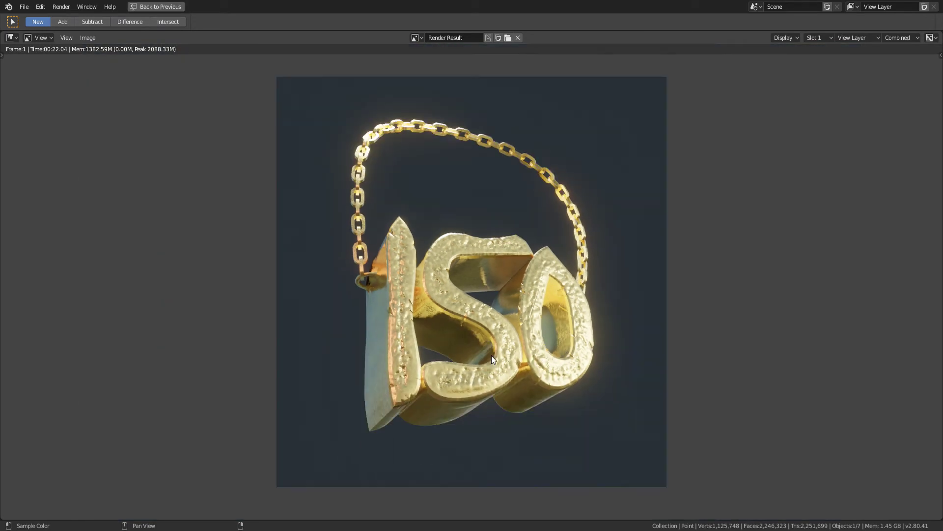
key(Escape)
click(807, 391)
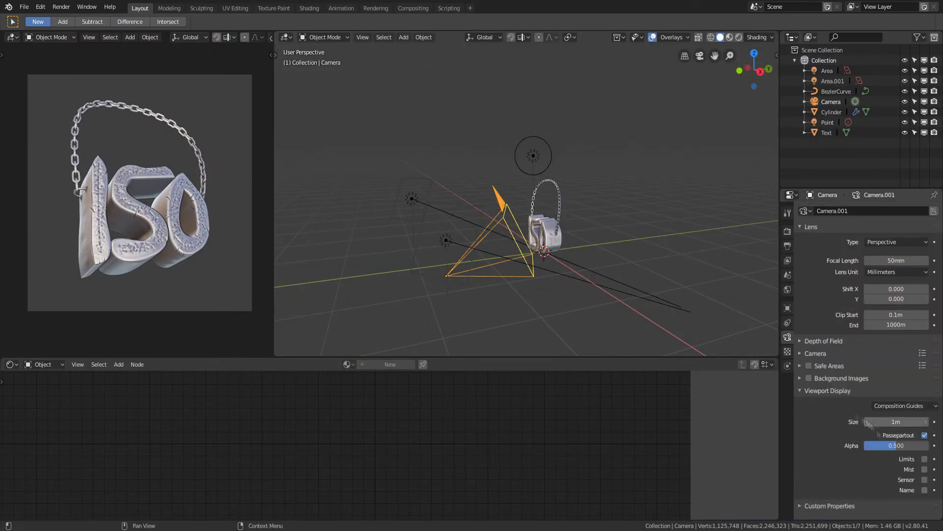
Leave the render and switch the left view to Material Preview shading
key(Escape)
scroll(526, 206, up, 3)
key(z)
click(153, 210)
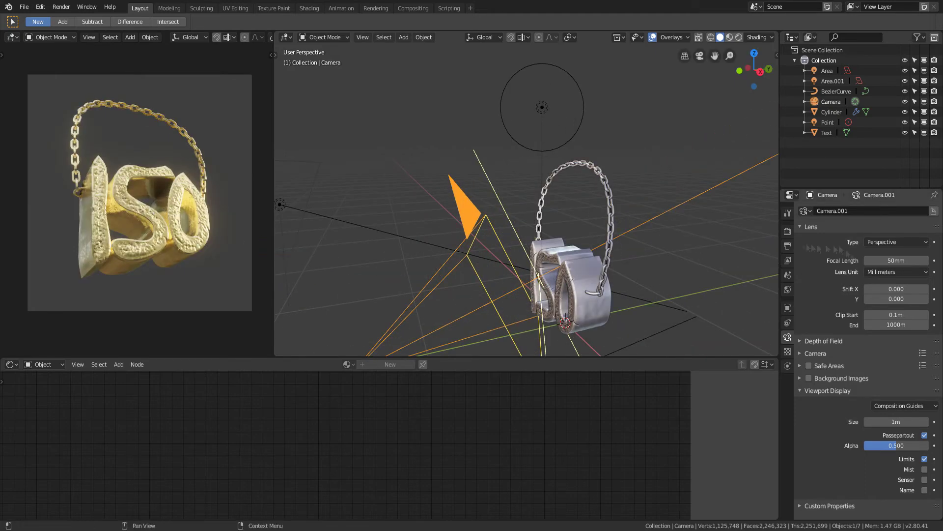
click(788, 231)
Enable camera depth of field with F-stop 0.5 and focus distance 1.7 m
click(788, 337)
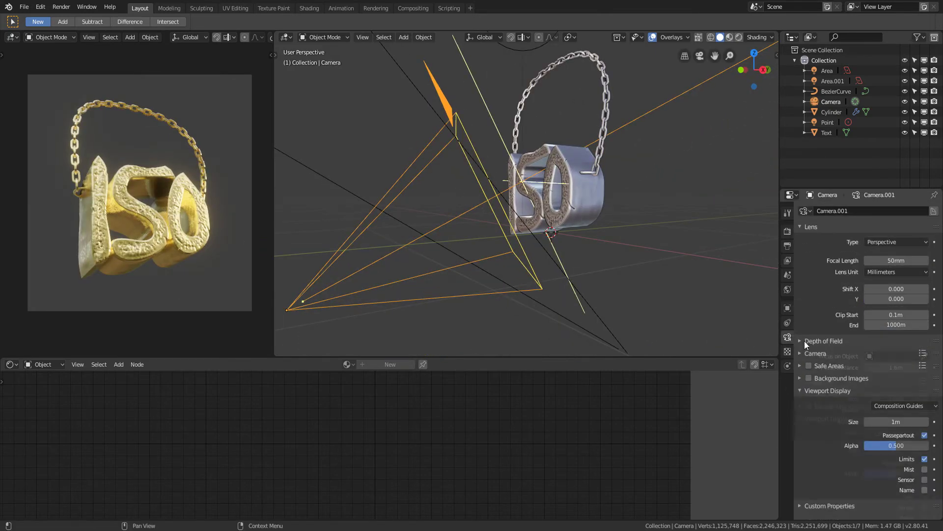
click(824, 341)
double_click(892, 398)
text(0.5)
key(Return)
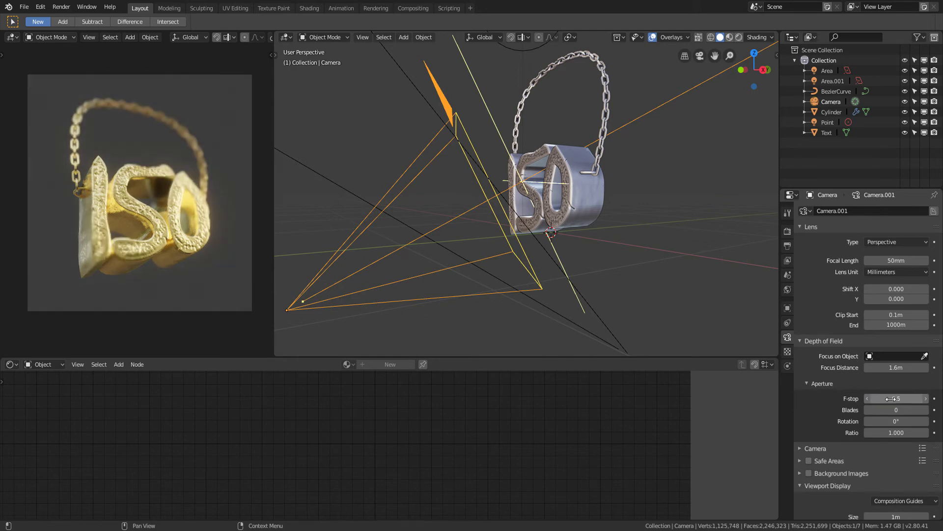
middle_drag(497, 133, 501, 129)
click(501, 129)
scroll(843, 439, down, 2)
drag(897, 343, 898, 344)
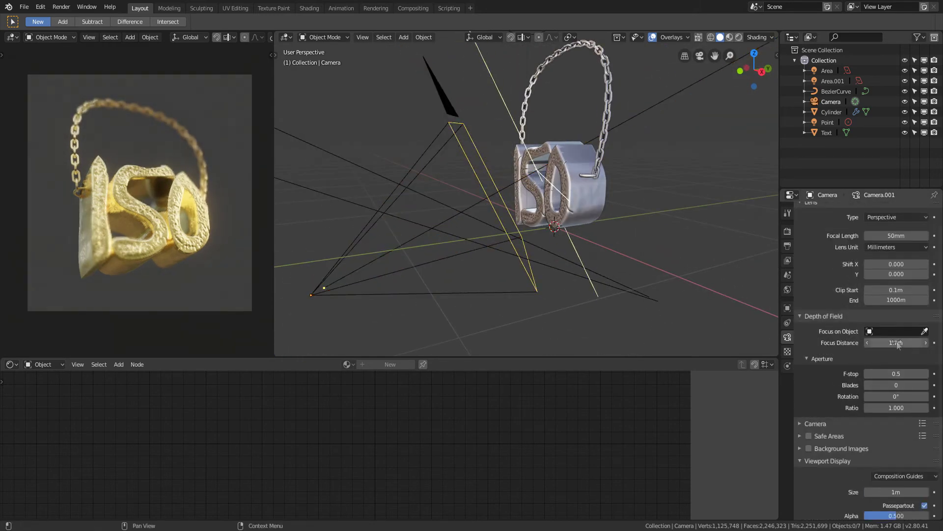